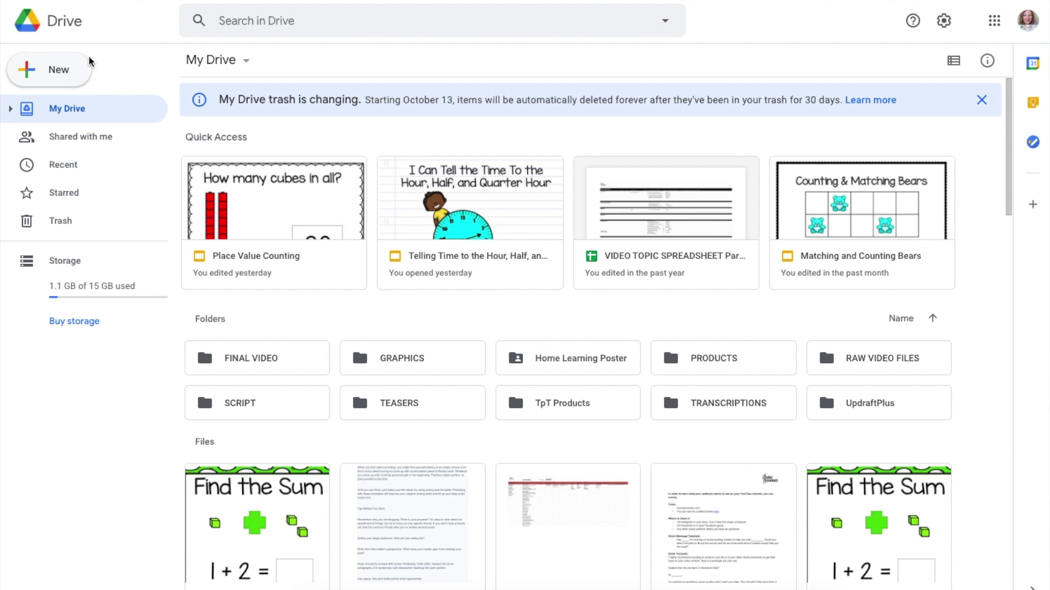
Open Google Drive's New menu to start a Google Slides presentation
click(59, 72)
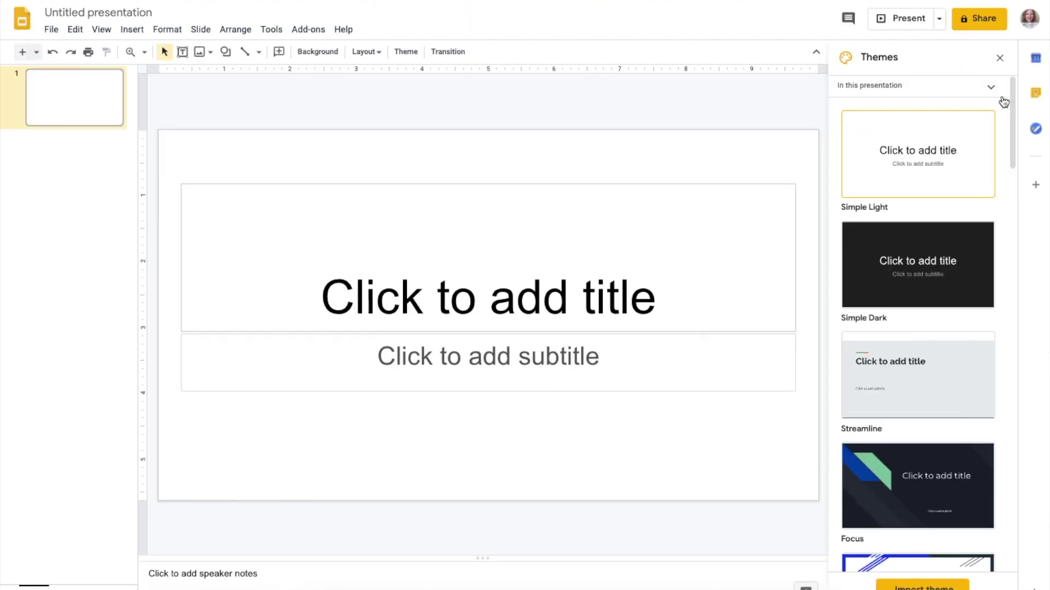
Scroll through the themes list and close it without picking a theme
scroll(1012, 103, down, 20)
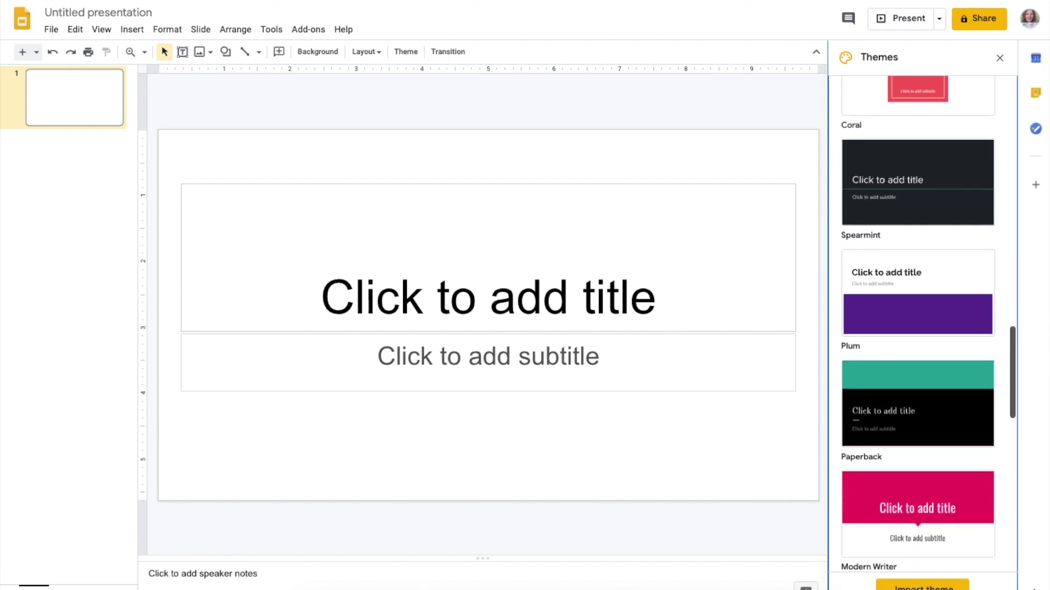
scroll(917, 323, down, 5)
scroll(917, 323, down, 3)
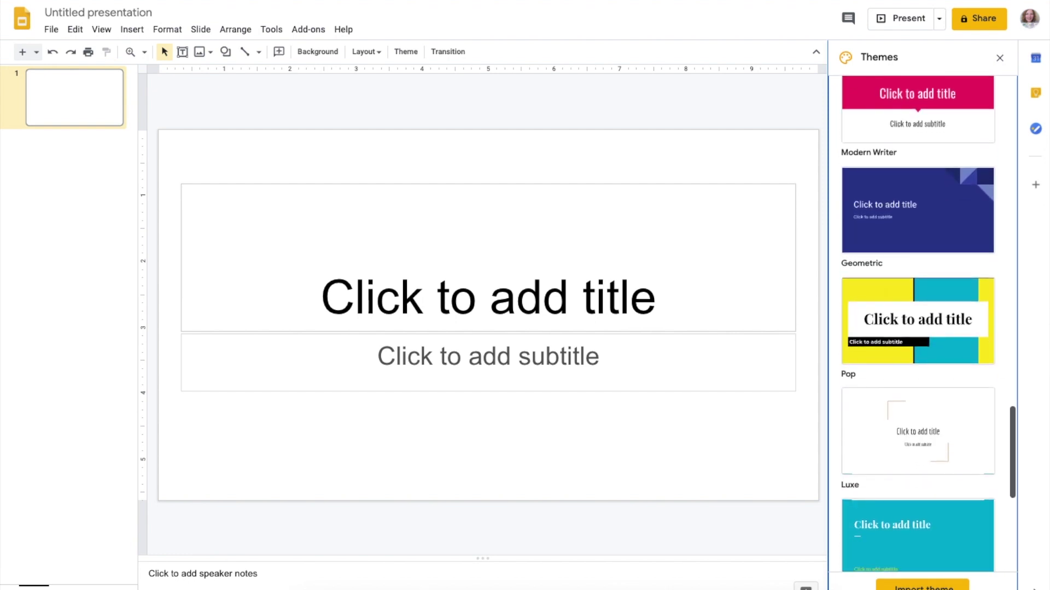
scroll(1013, 95, up, 20)
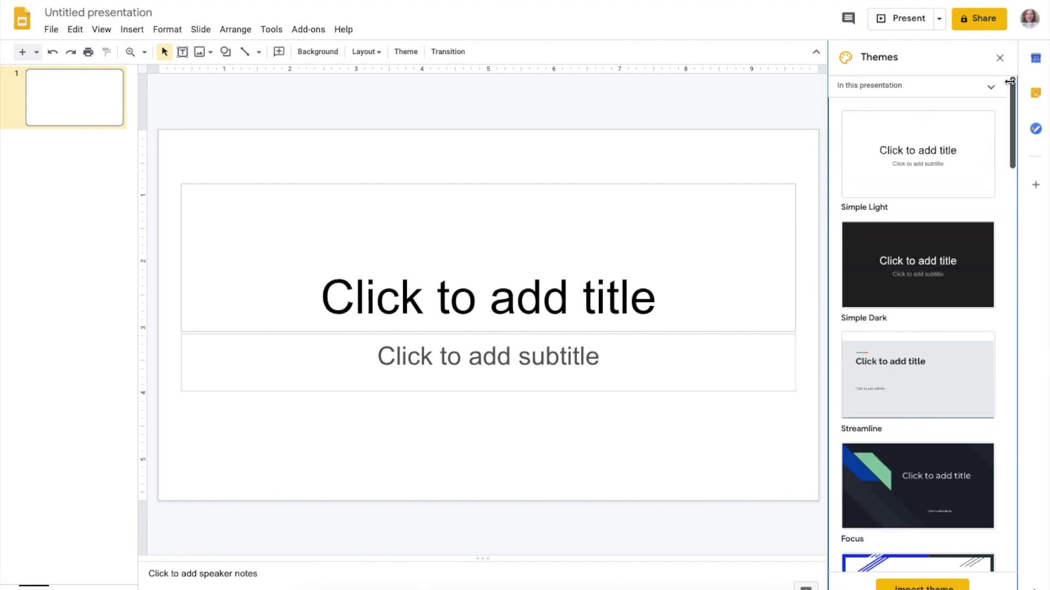
click(1000, 57)
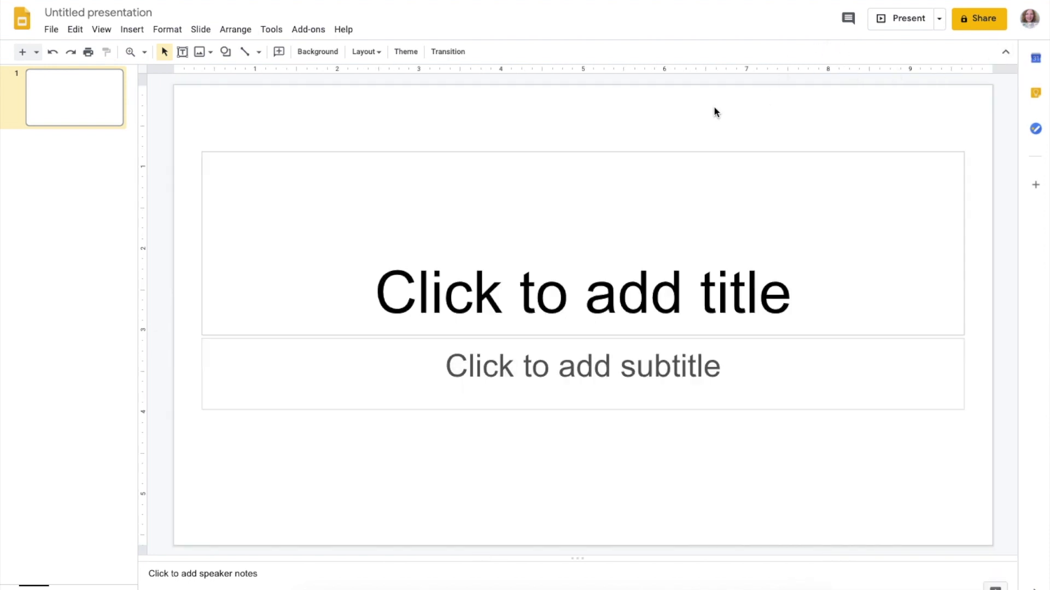
Change the page setup to the Standard 4:3 slide size
click(52, 31)
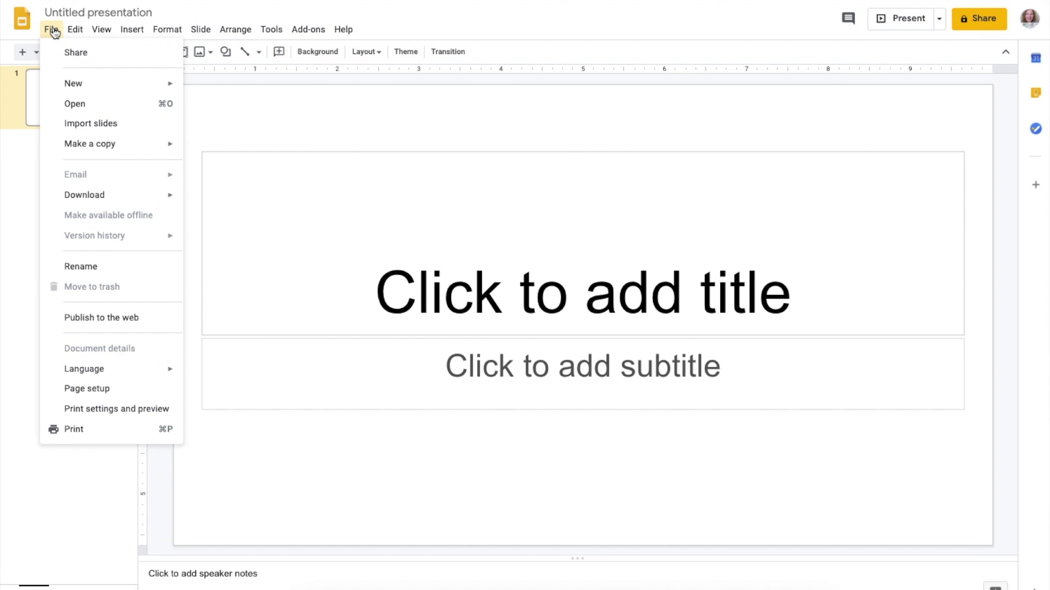
click(87, 389)
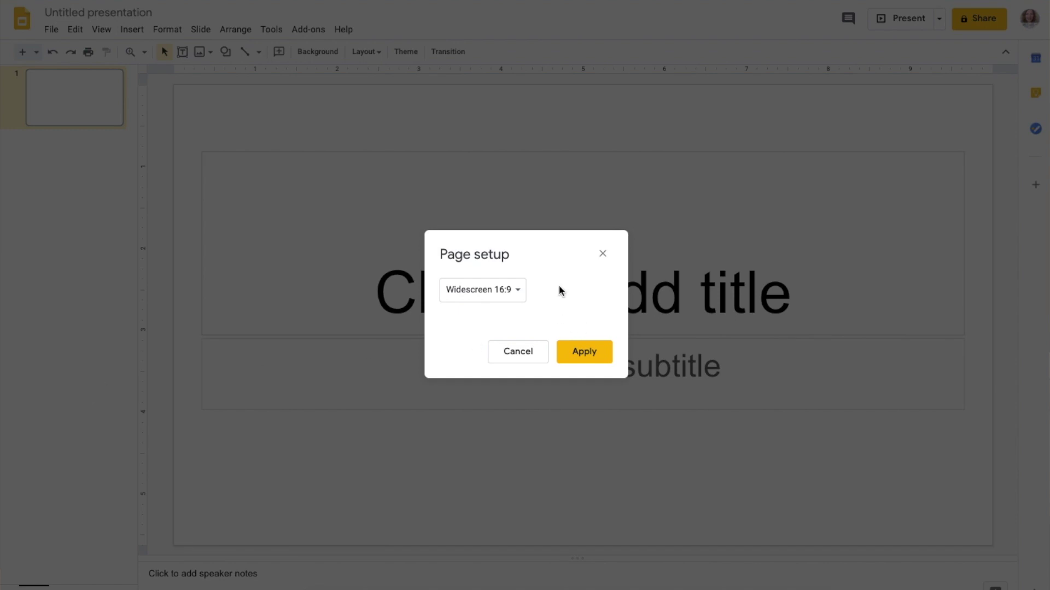
click(519, 296)
click(513, 269)
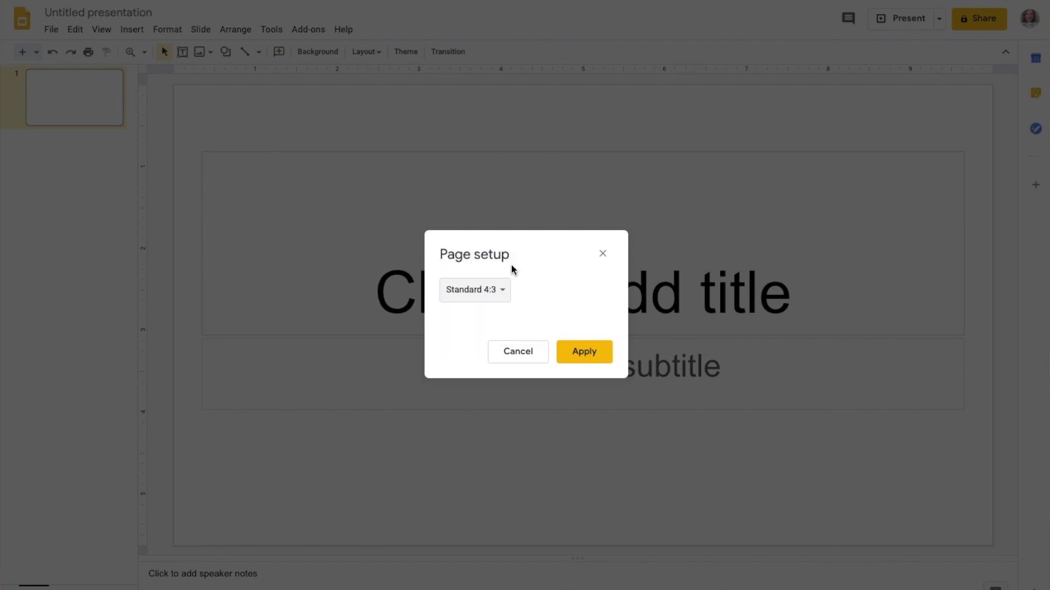
click(572, 352)
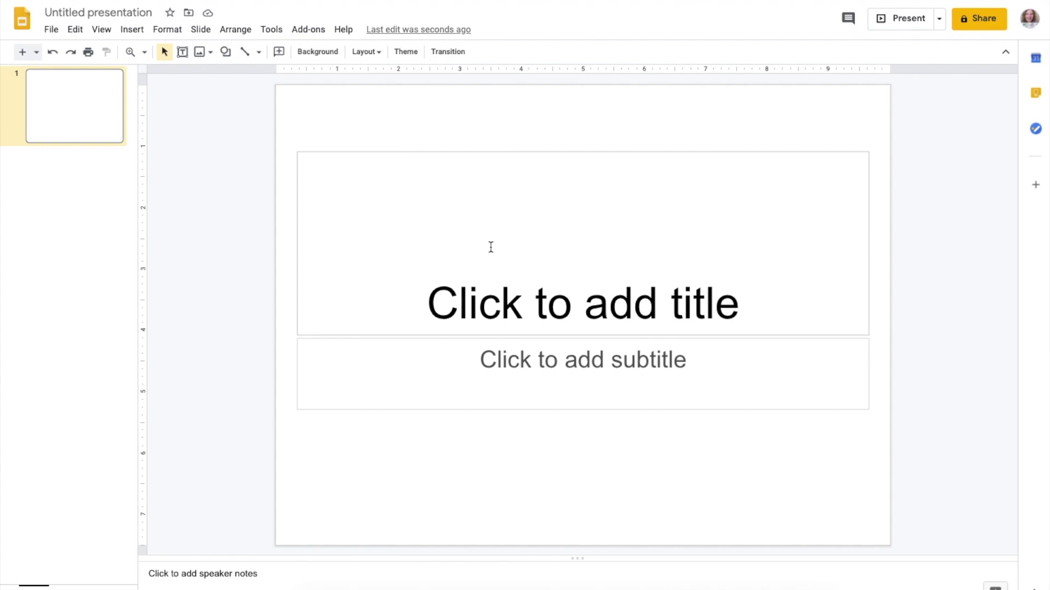
Delete both the title placeholder and the subtitle placeholder from slide 1
click(589, 152)
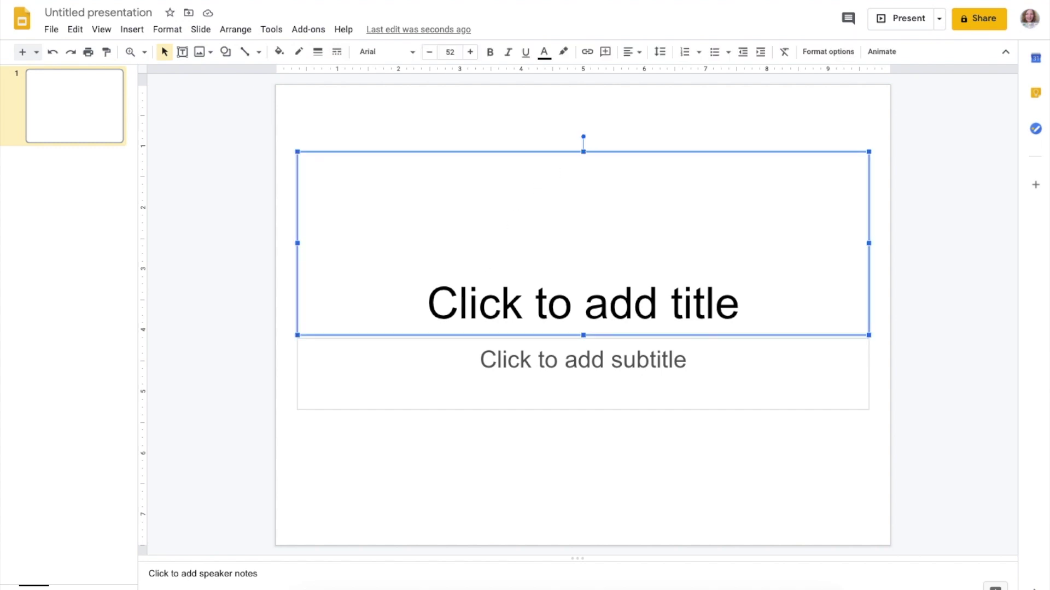
key(Delete)
click(571, 337)
key(Delete)
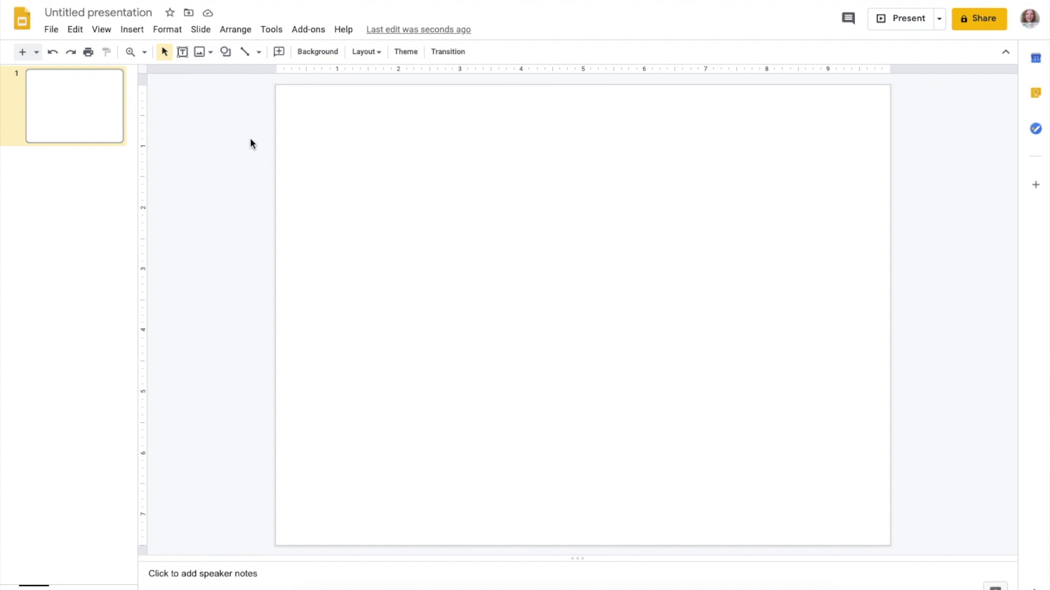
Set slide 1's background to light blue and add a second slide after it
click(319, 51)
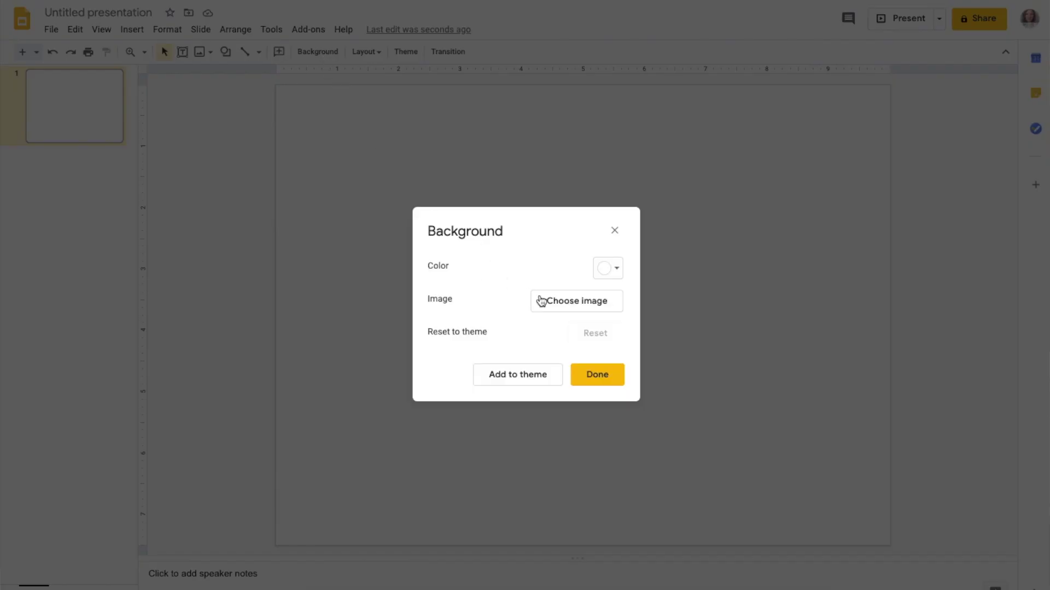
click(620, 271)
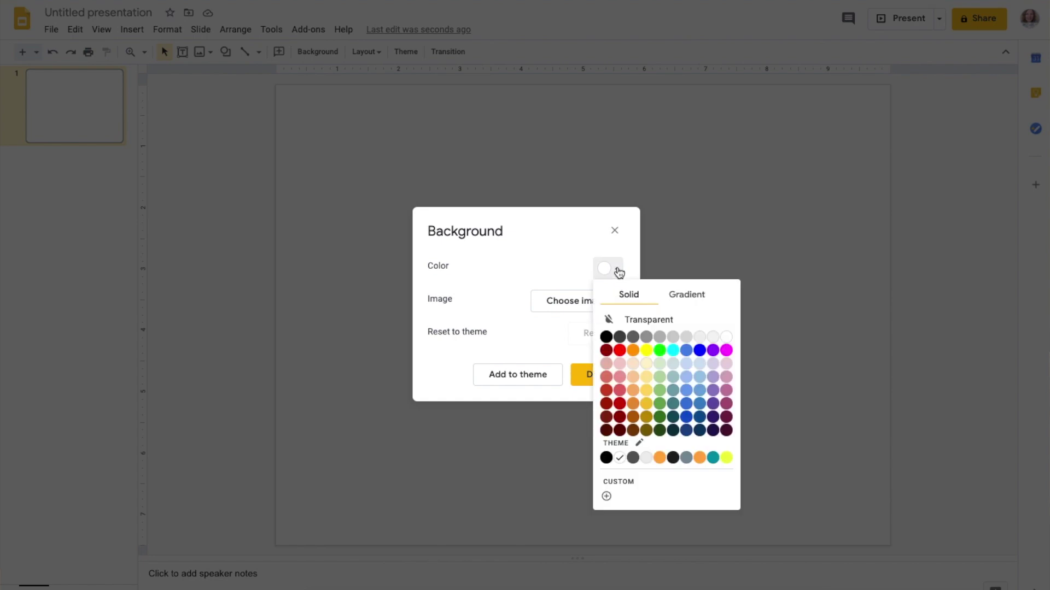
click(700, 390)
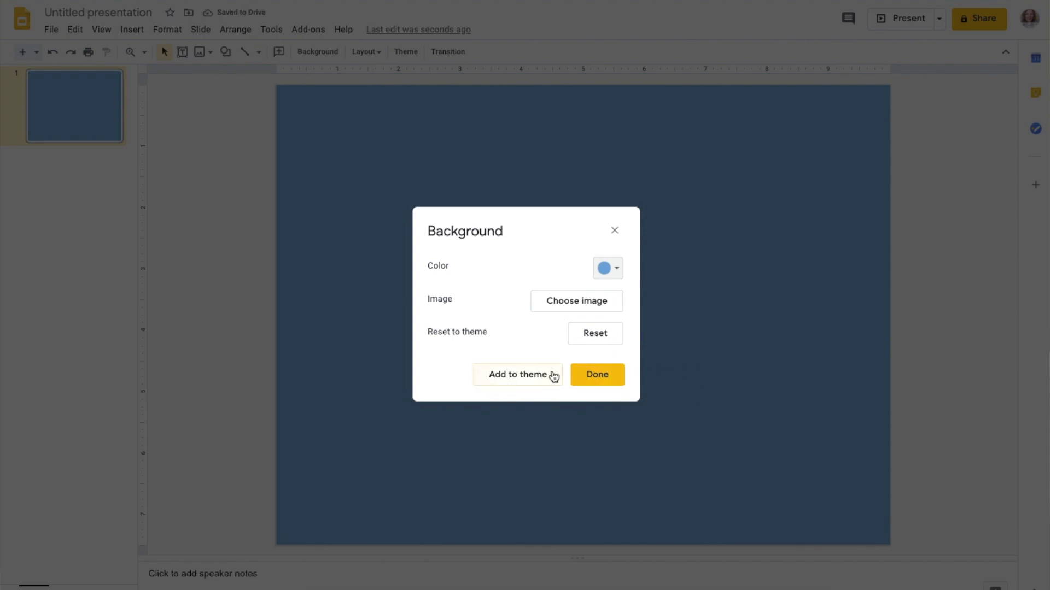
click(597, 377)
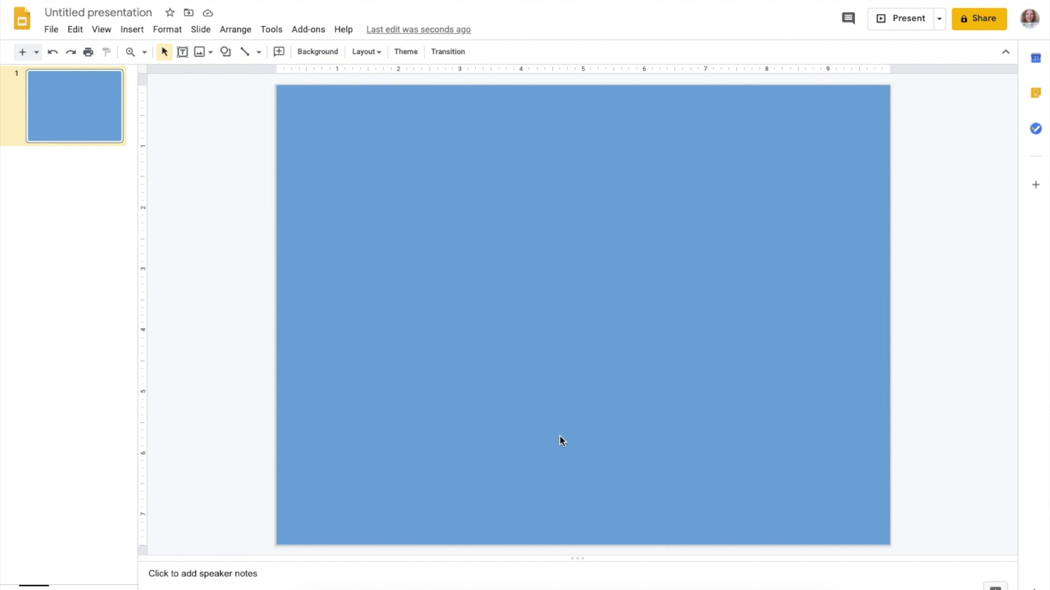
click(47, 91)
key(Return)
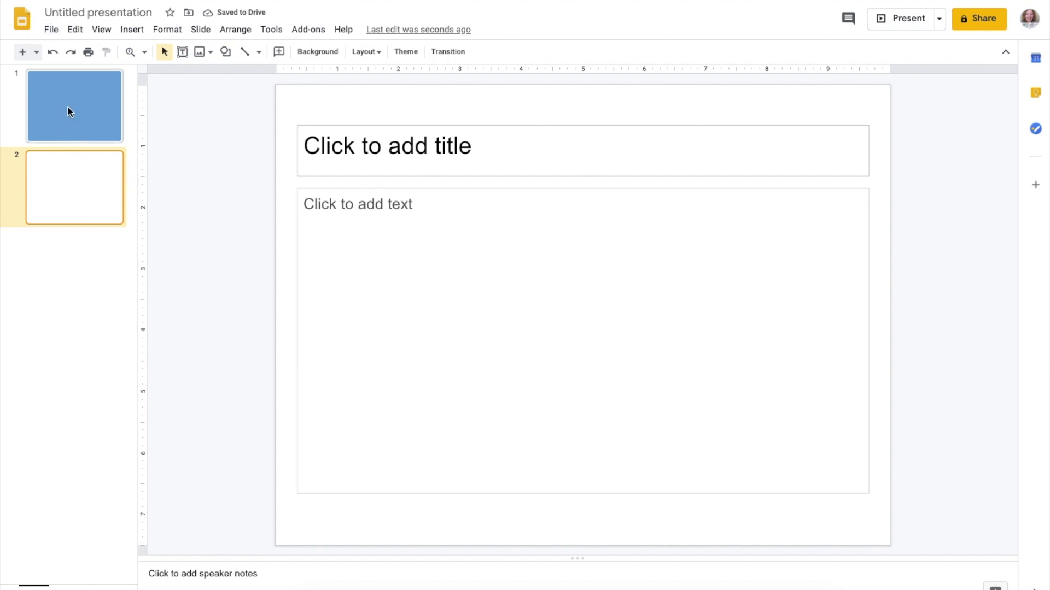
right_click(68, 108)
key(ctrl+z)
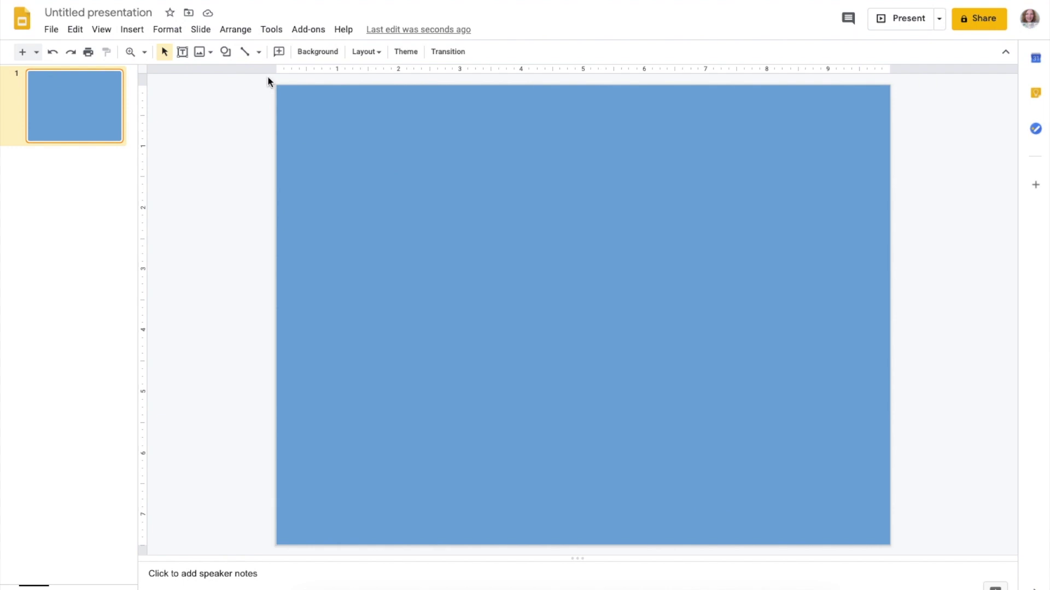
click(226, 52)
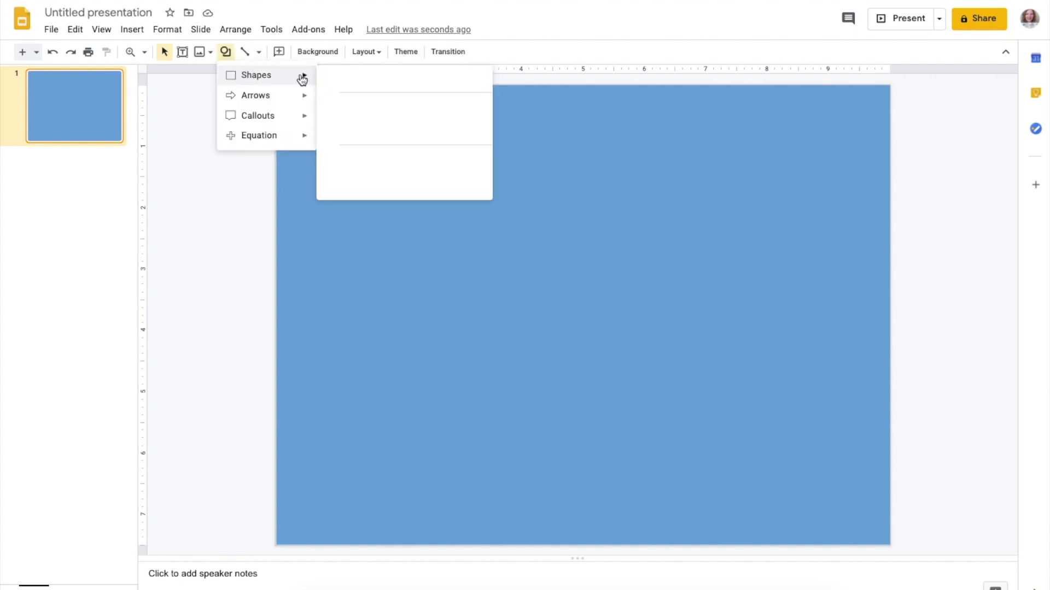
Draw a large white-filled rectangle leaving a blue border, and add a text box near its top
click(324, 82)
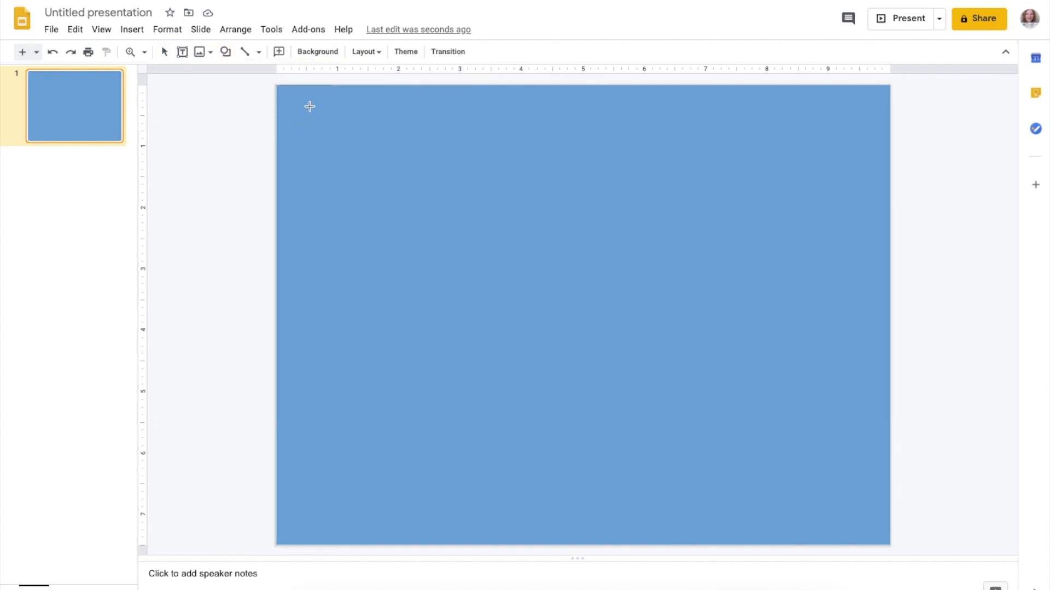
mouse_move(309, 121)
mouse_down()
mouse_move(348, 319)
mouse_move(412, 424)
mouse_move(558, 508)
mouse_move(849, 514)
mouse_up()
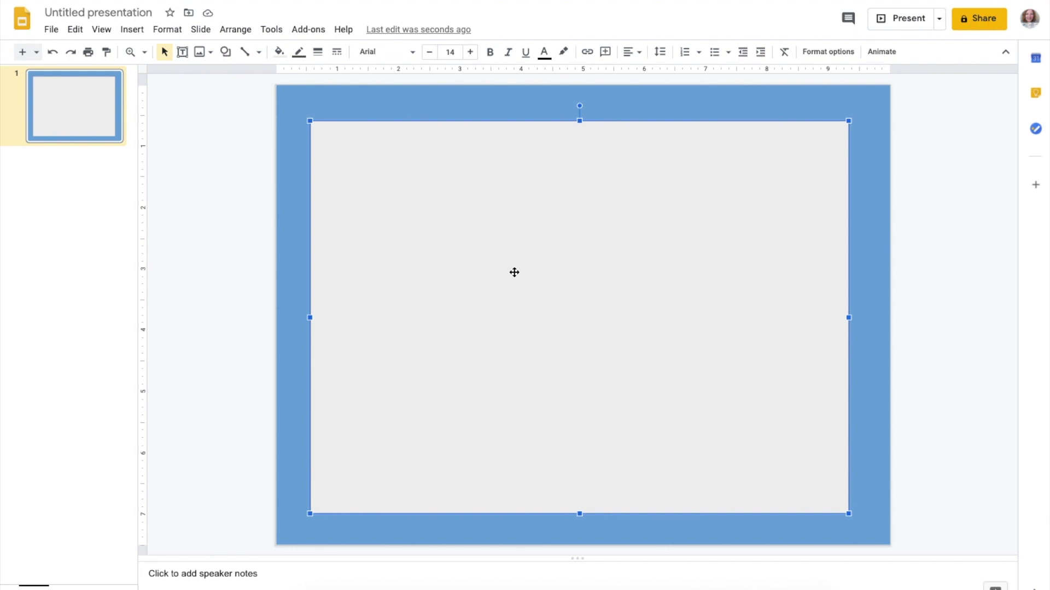
click(280, 55)
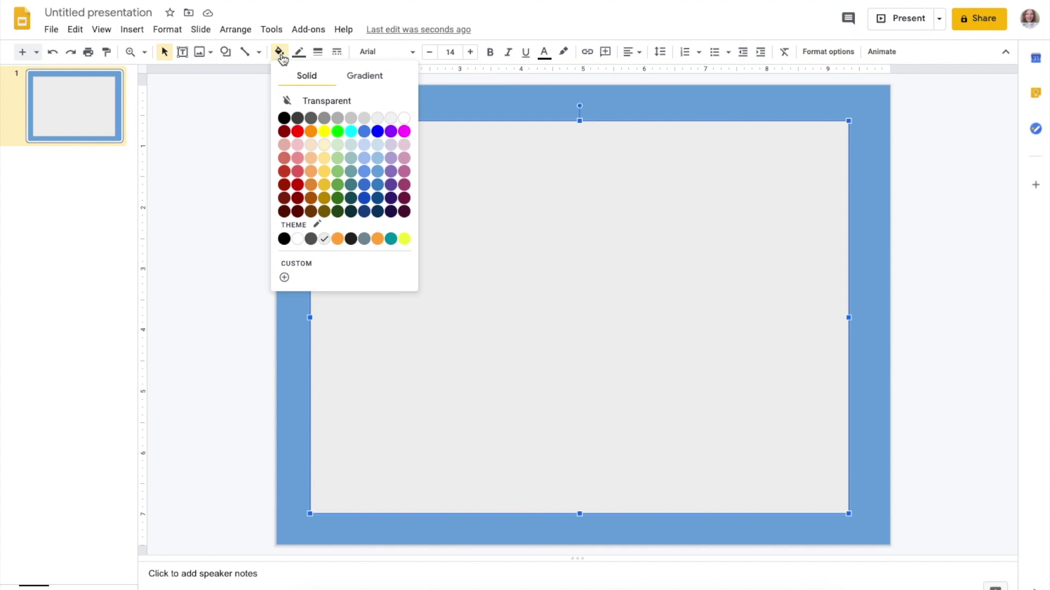
click(403, 119)
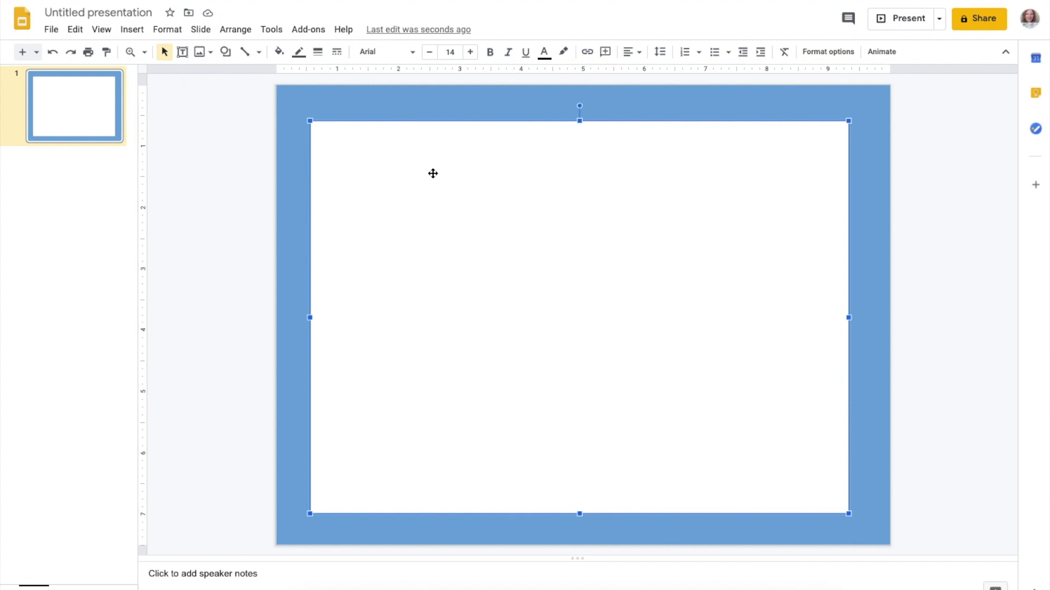
click(182, 52)
drag(388, 144, 777, 267)
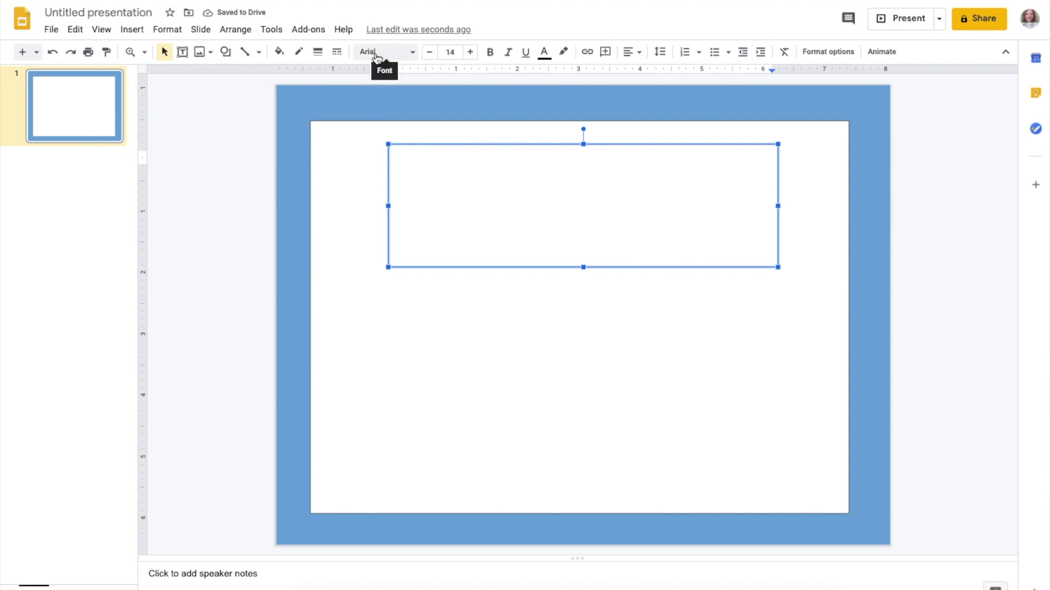
Type 'Welcome' into the text box in the ABeeZee font
click(412, 53)
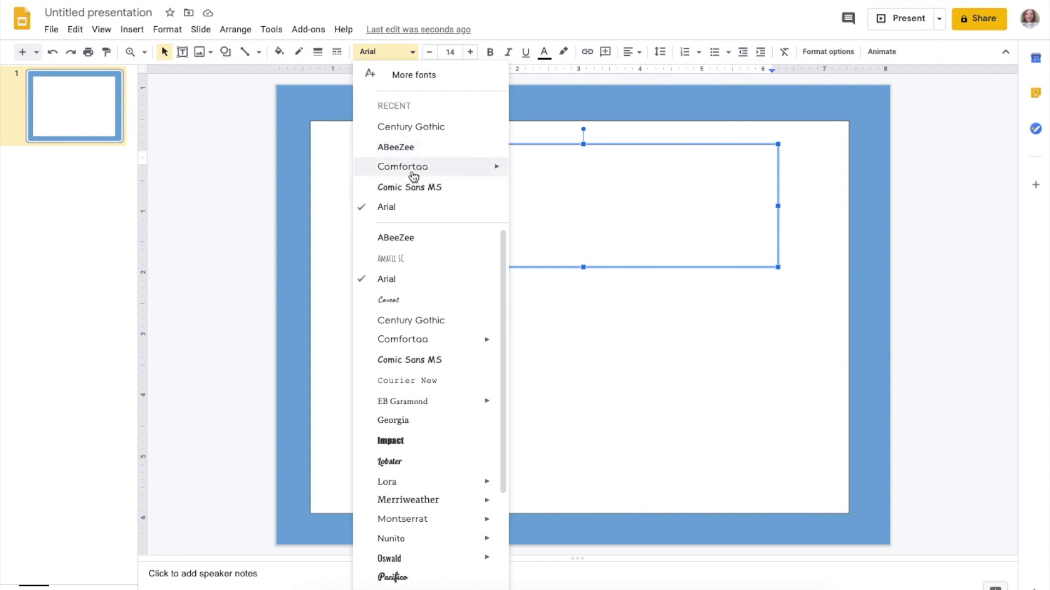
click(399, 147)
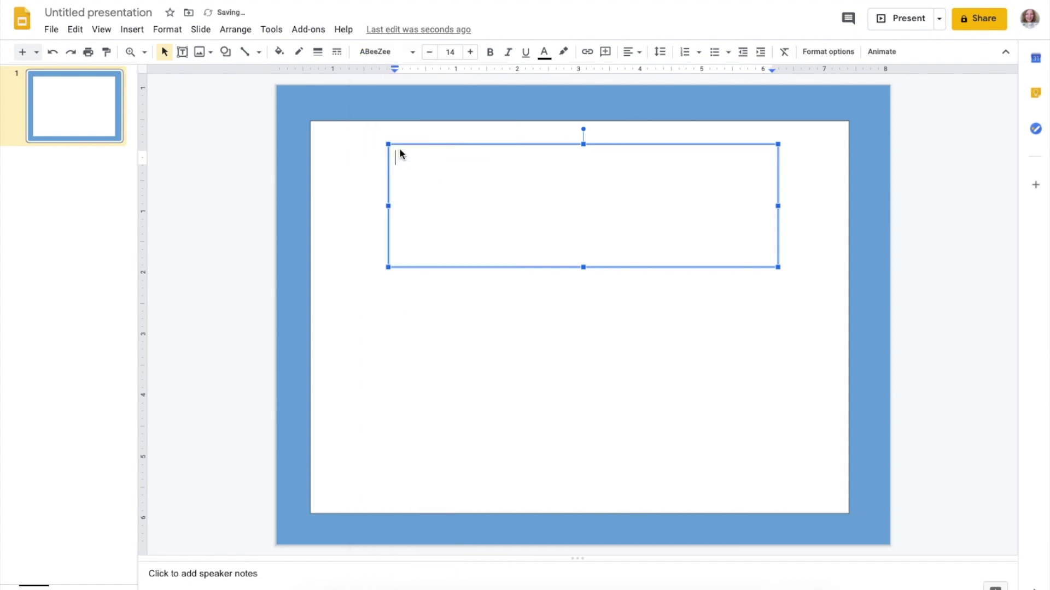
text(Welcome)
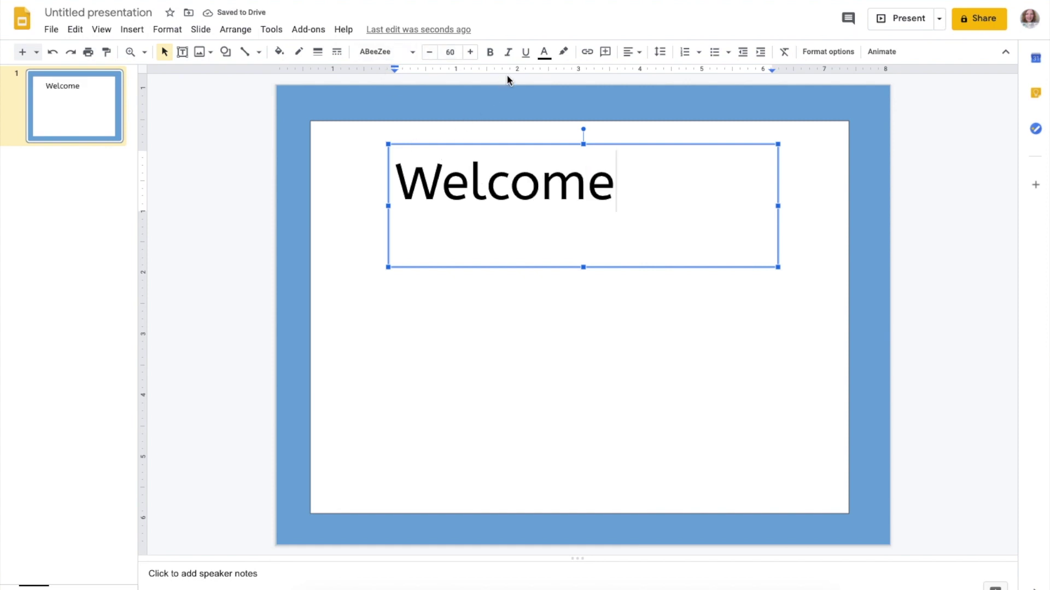
Centre 'Welcome' horizontally and vertically, and shorten the box to fit the text
click(630, 52)
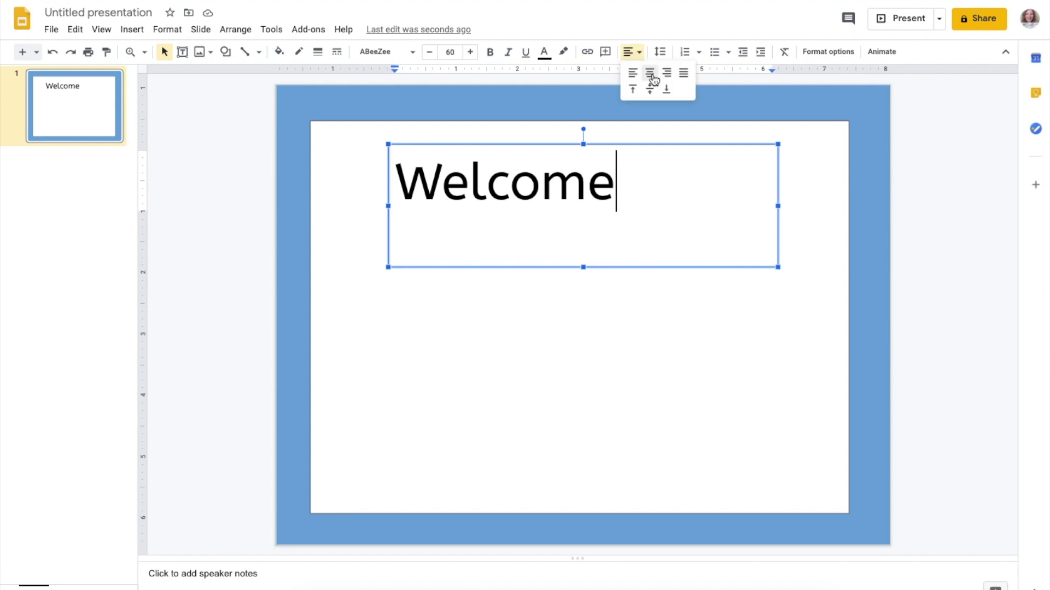
click(650, 74)
click(640, 55)
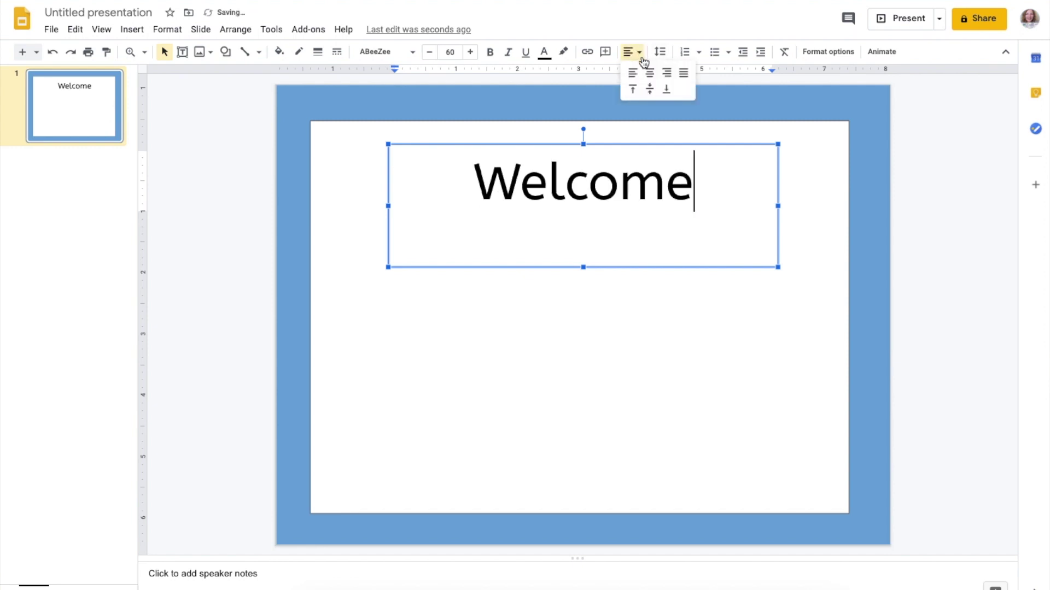
click(650, 93)
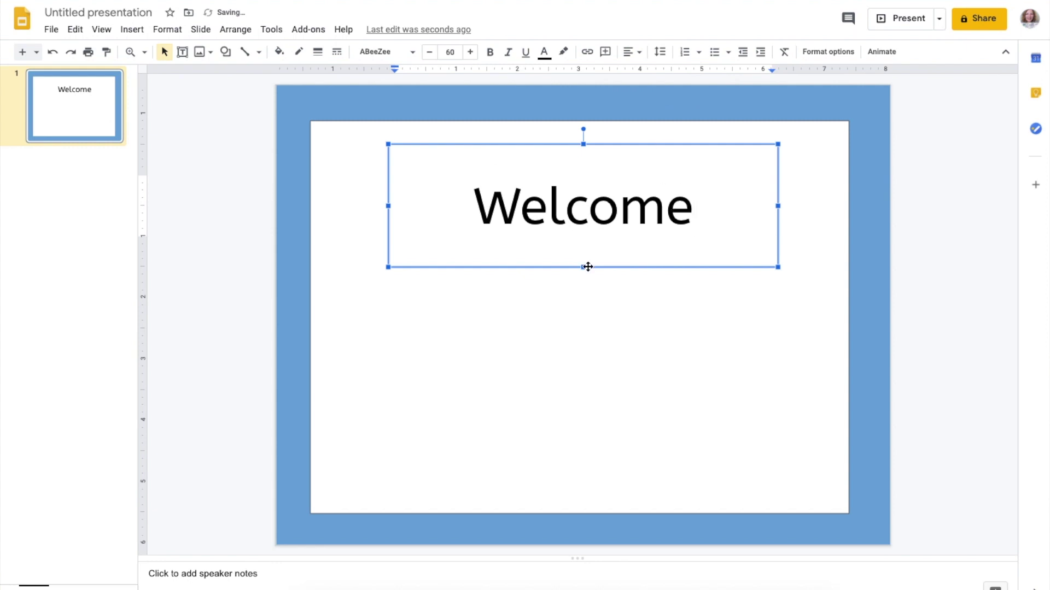
drag(584, 267, 584, 249)
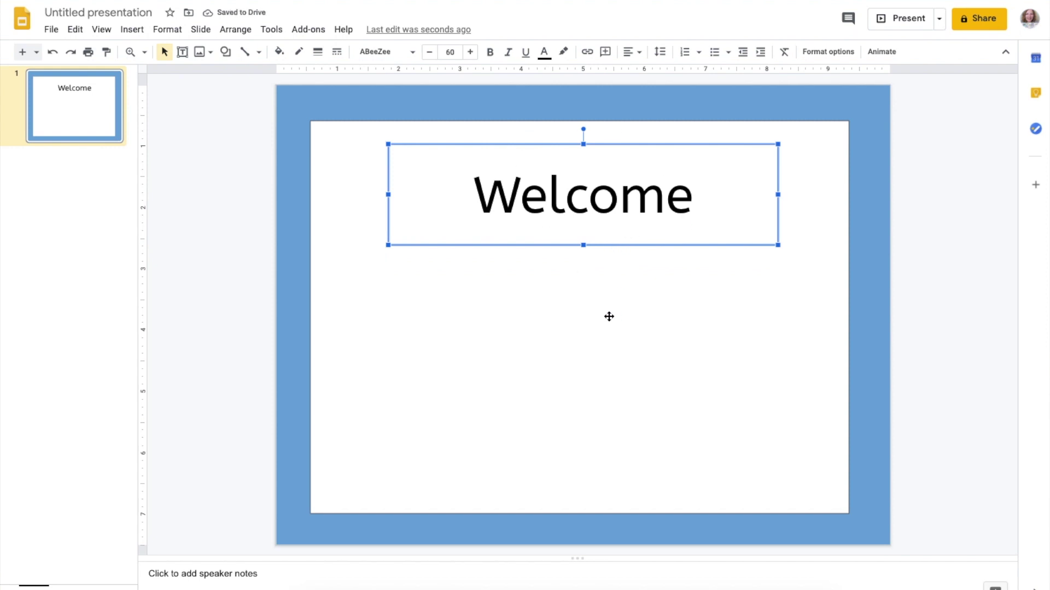
Give the Welcome text box a black border colour
click(572, 282)
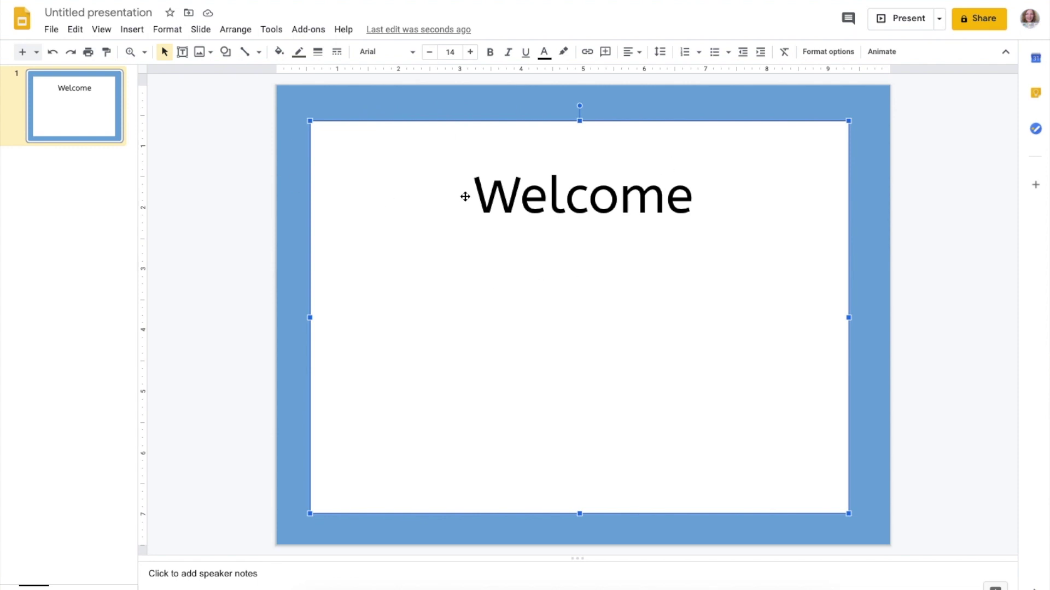
click(495, 186)
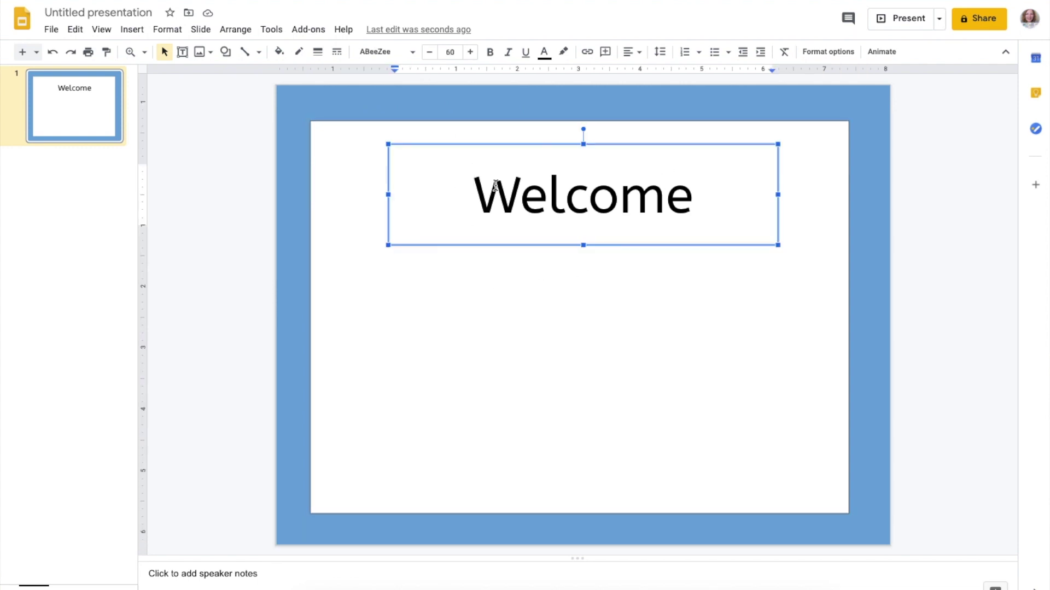
click(299, 53)
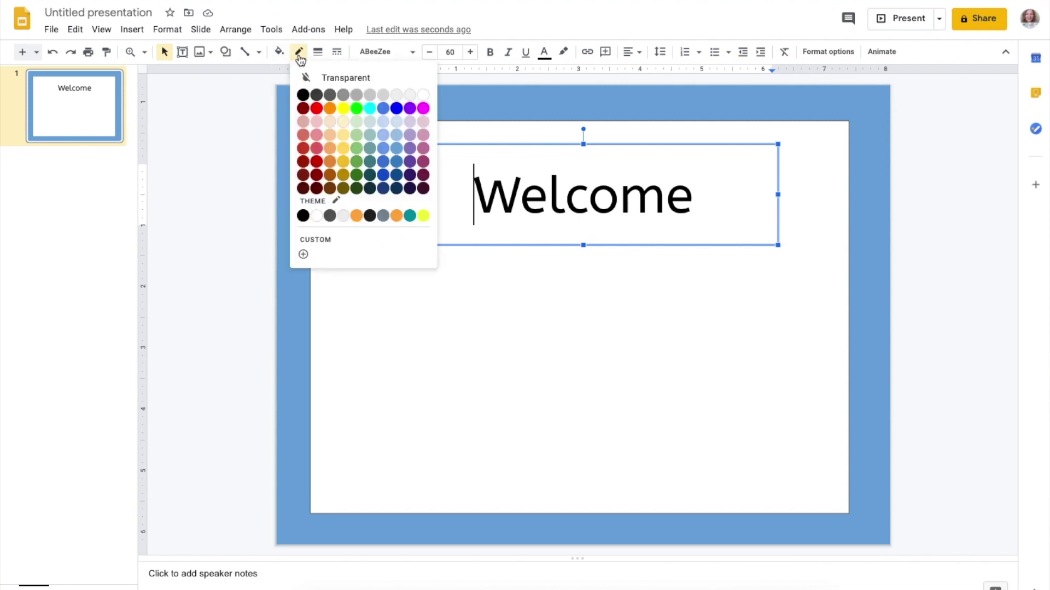
click(302, 95)
click(545, 344)
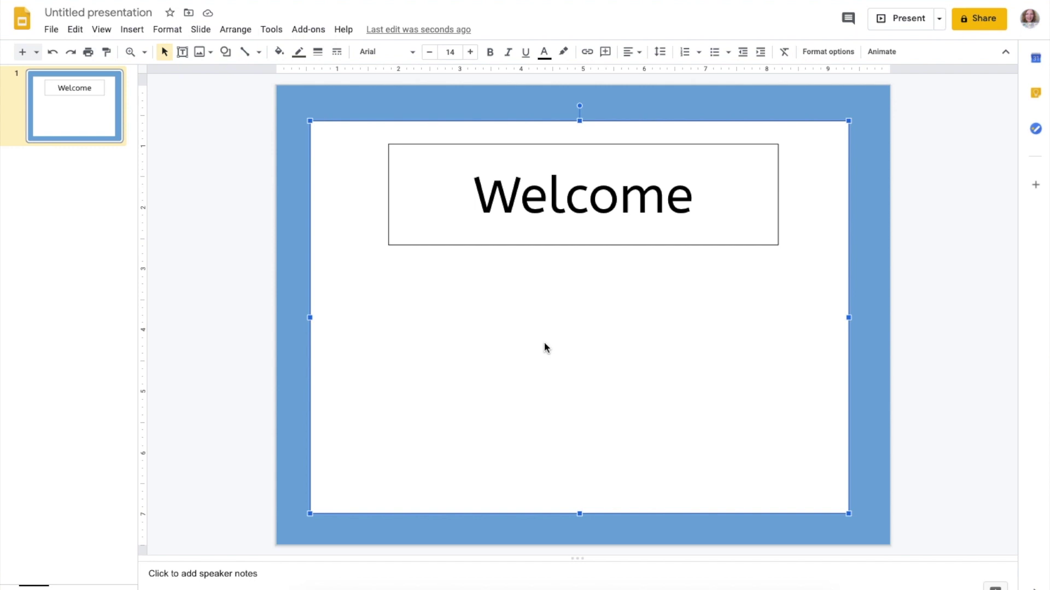
click(132, 29)
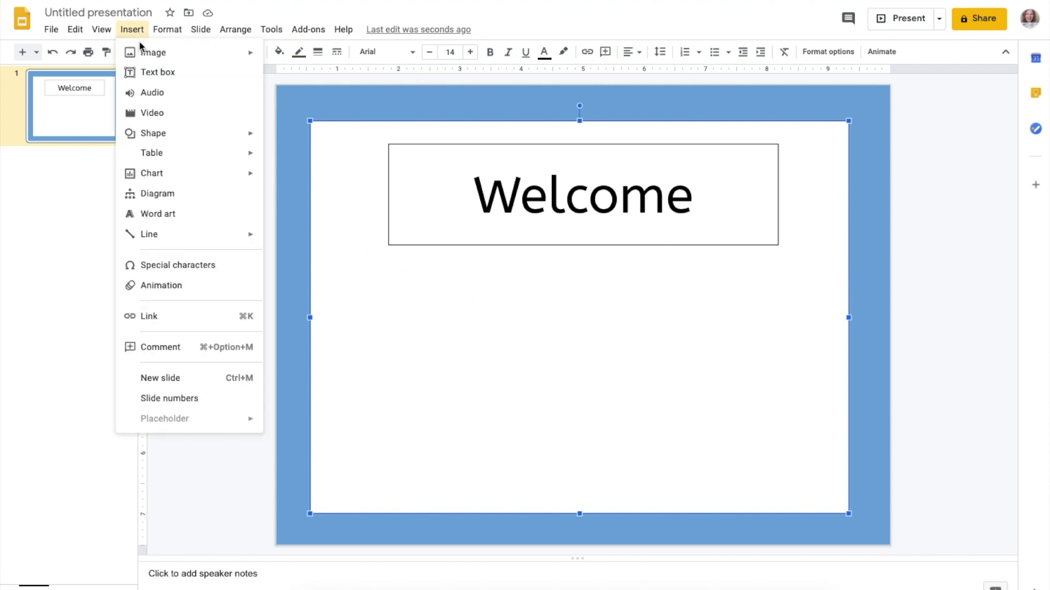
Browse the options in Google Slides' Insert menu
mouse_move(175, 56)
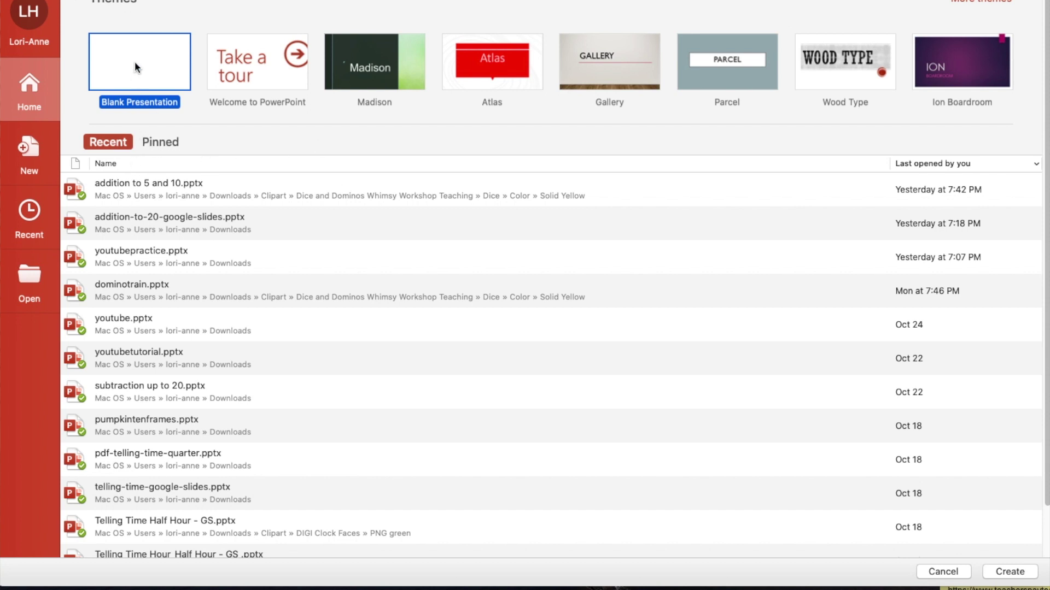
Create a blank PowerPoint presentation with a Standard 4:3 slide size
click(1009, 572)
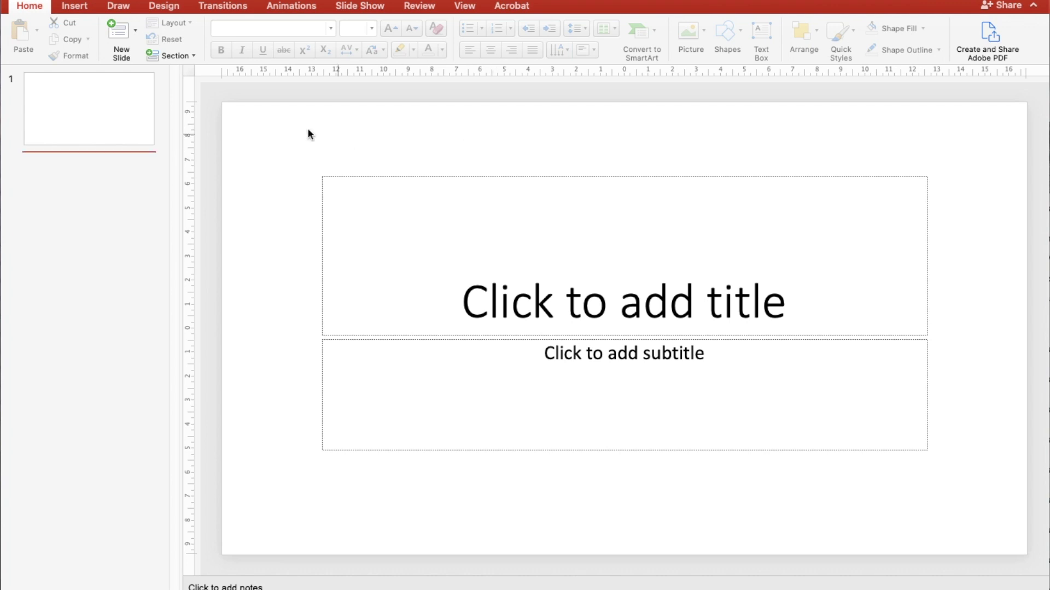
click(165, 7)
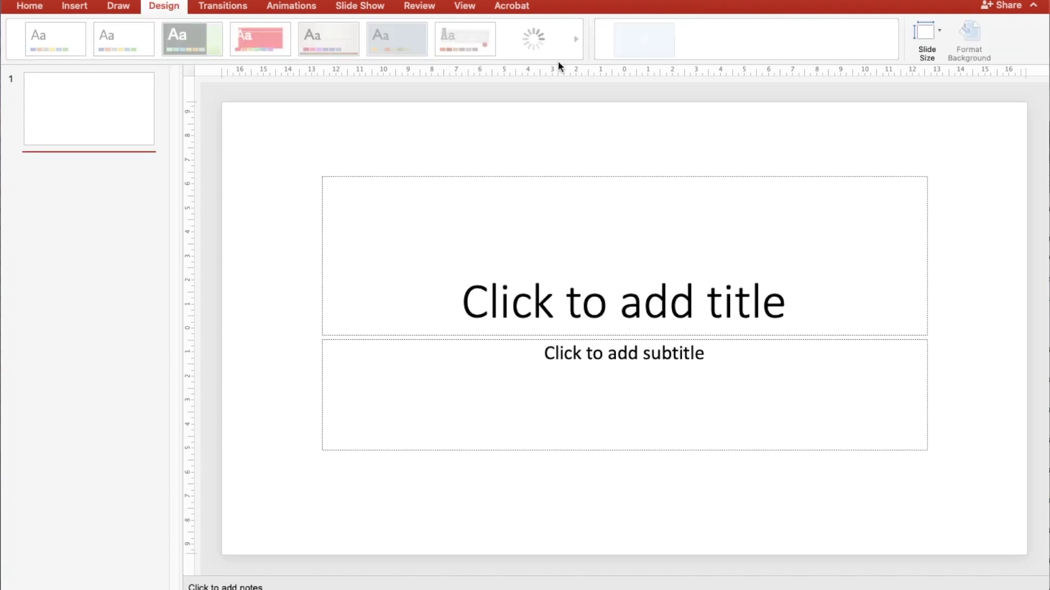
click(940, 36)
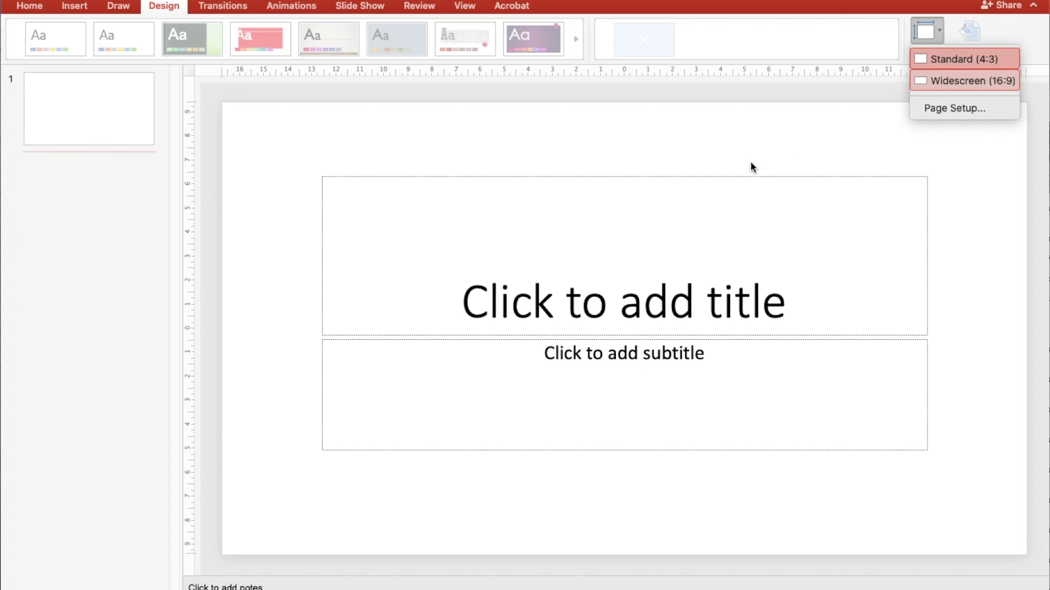
key(Return)
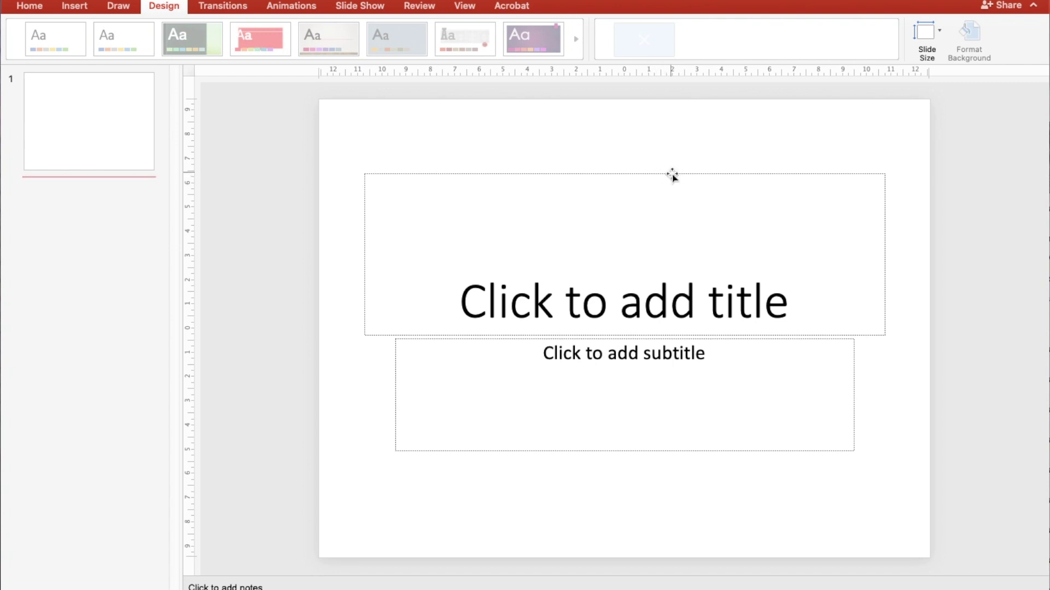
Delete the title and subtitle placeholders so the slide is empty
click(671, 174)
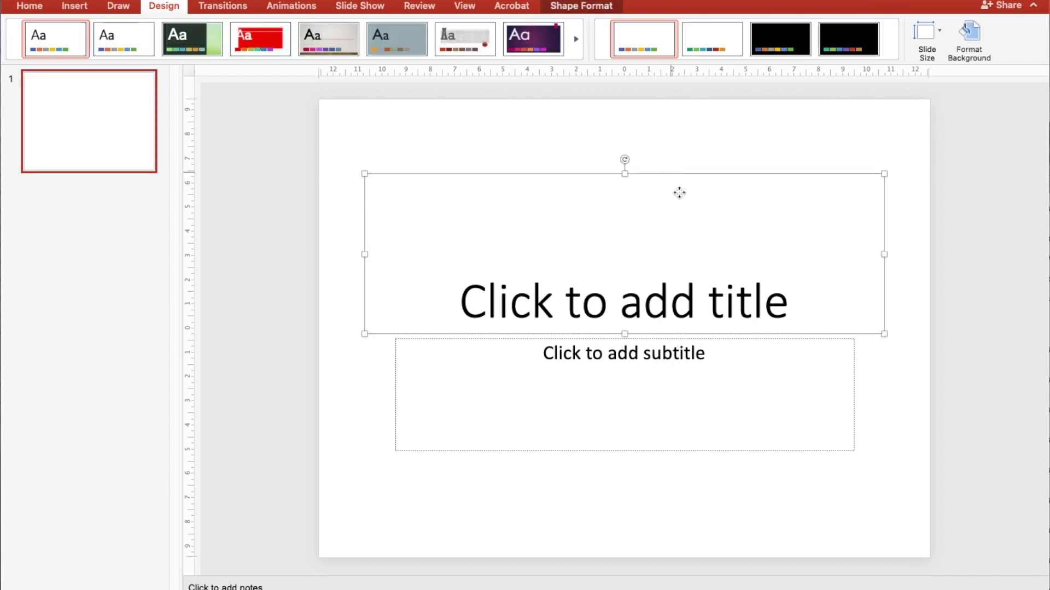
key(Delete)
click(619, 339)
key(Delete)
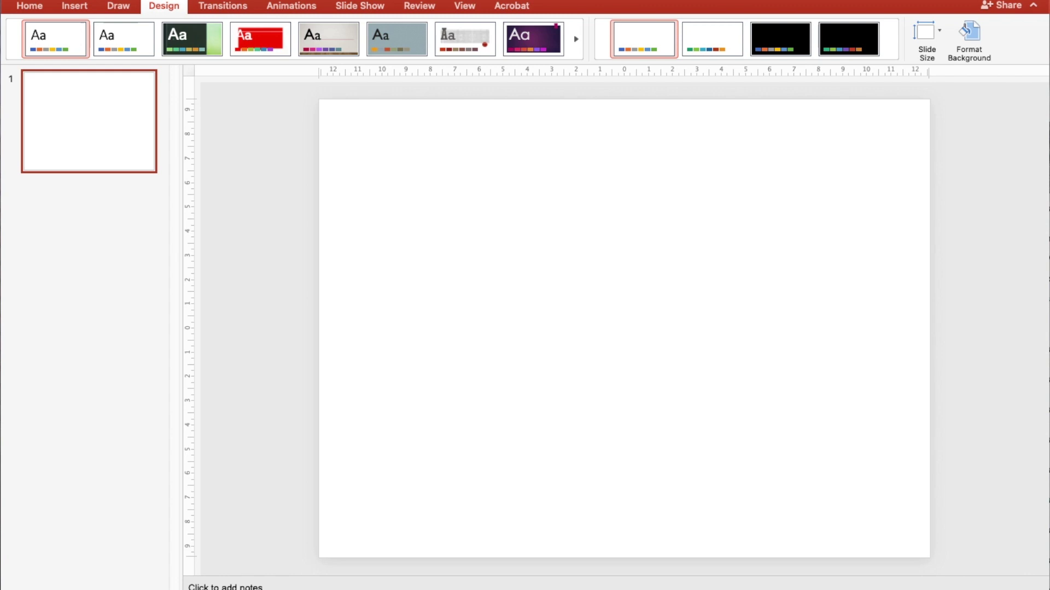
Drag 5.png from Finder onto the slide and rotate it 90° to landscape
key(super+Tab)
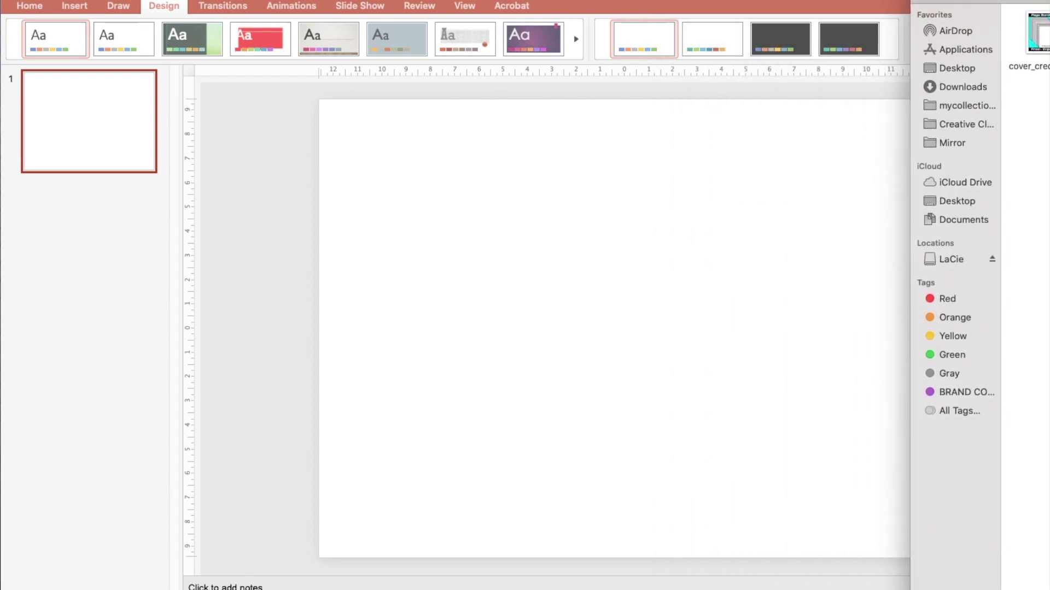
scroll(1038, 131, down, 3)
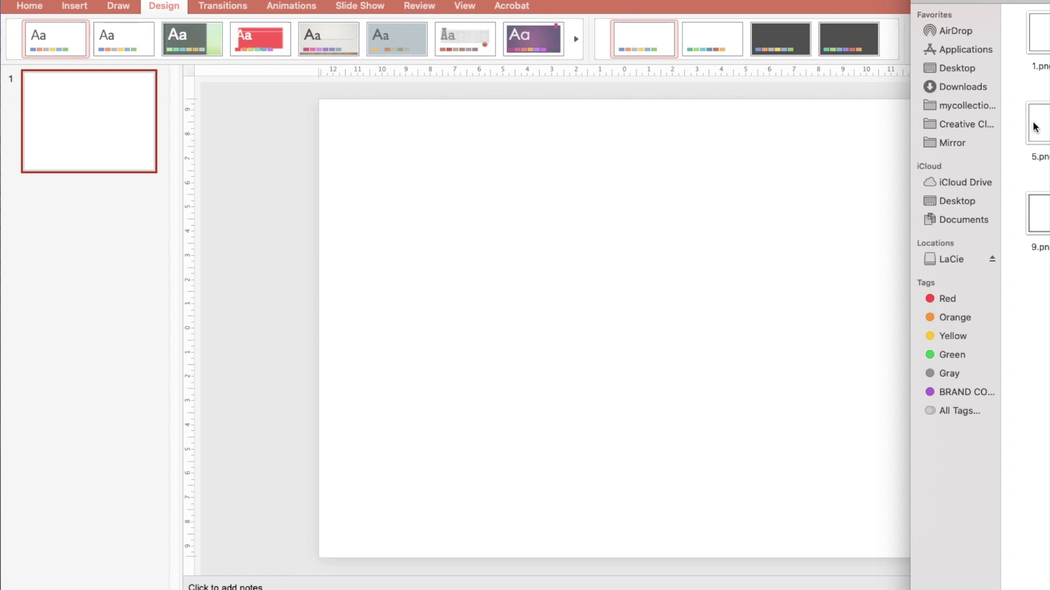
drag(1034, 130, 549, 245)
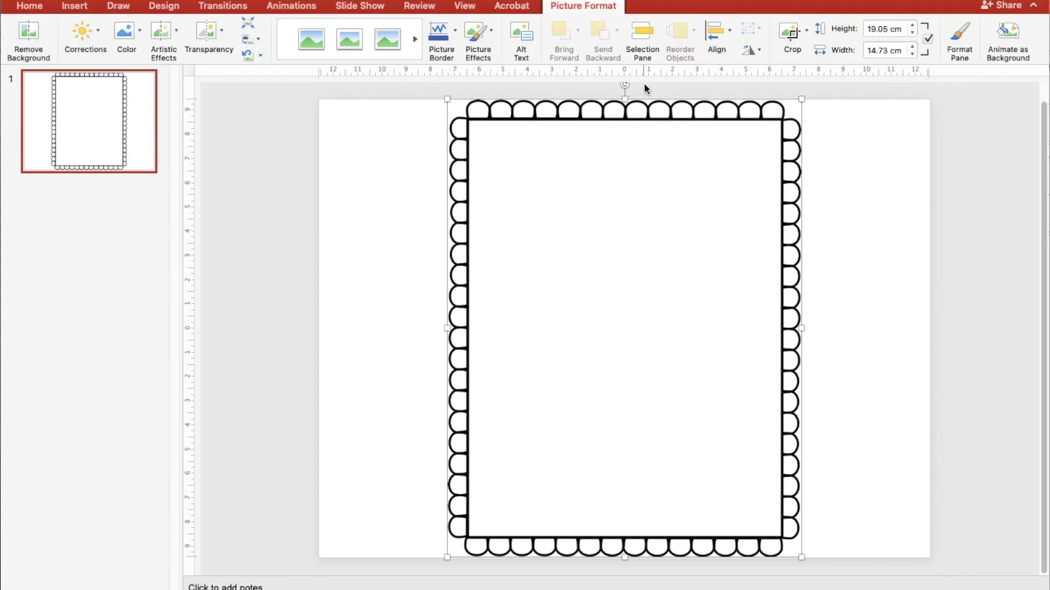
drag(625, 87, 781, 330)
Move and stretch the scalloped border to fill the slide, then delete it
drag(551, 228, 480, 180)
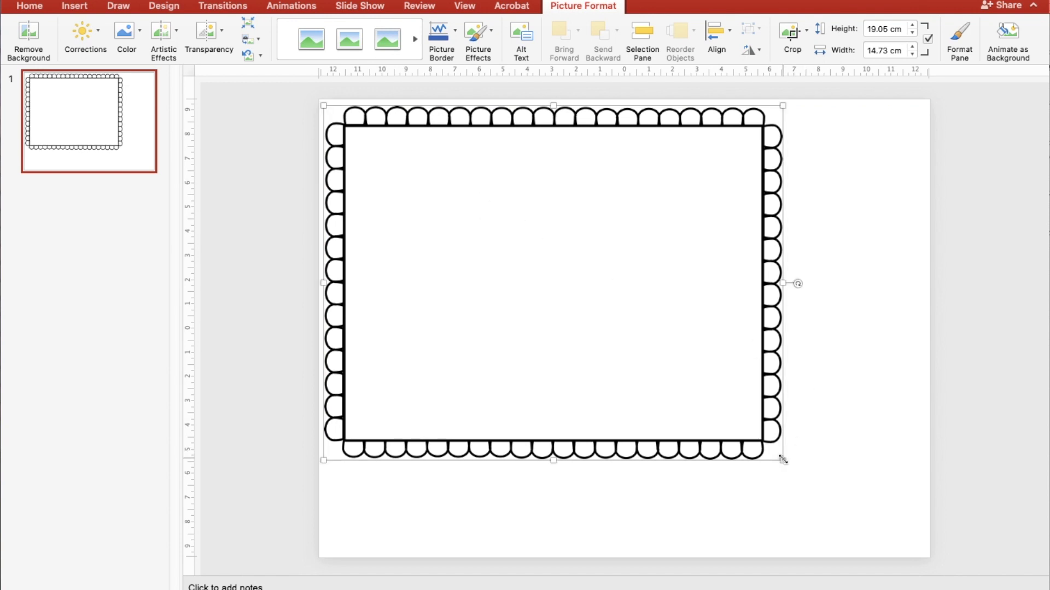
drag(783, 460, 900, 480)
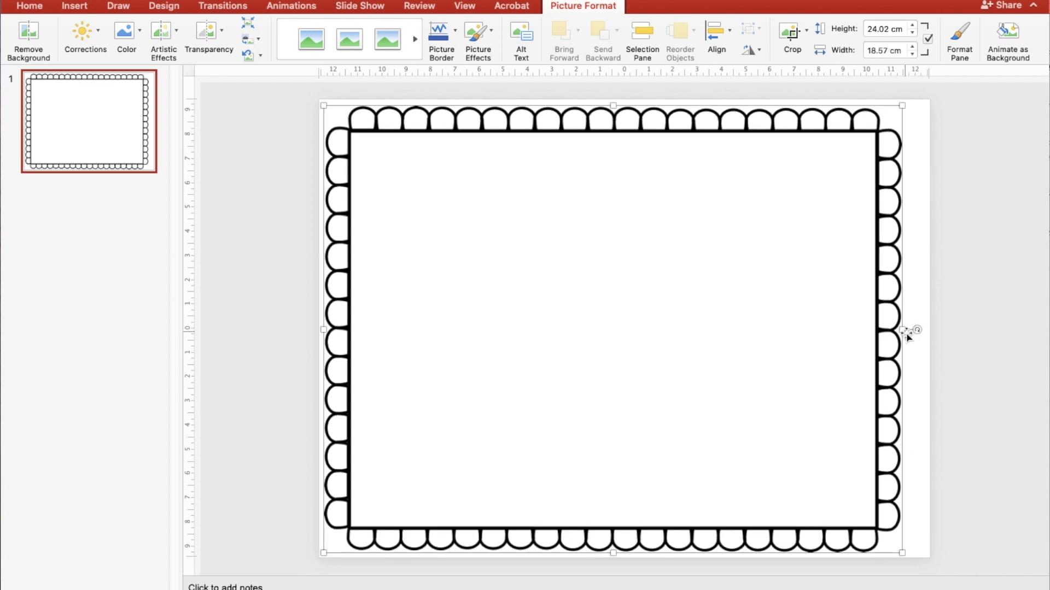
drag(903, 331, 923, 329)
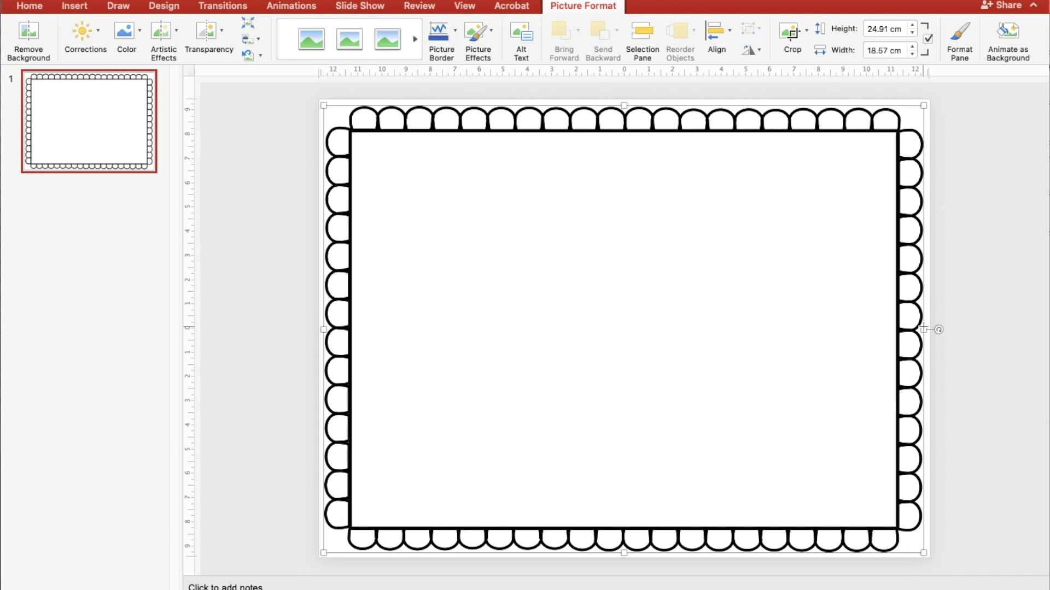
key(Delete)
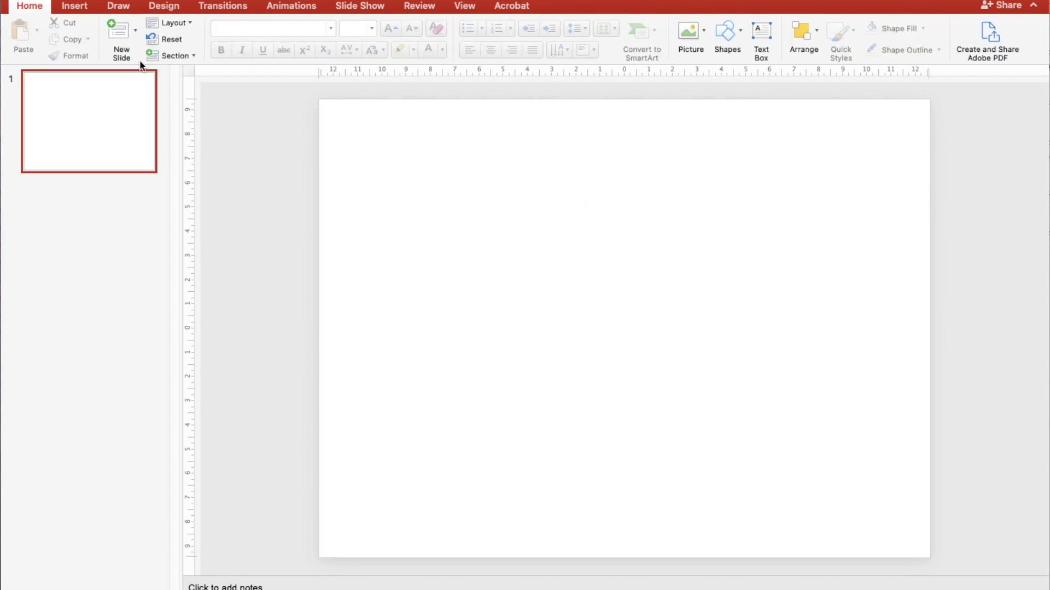
Set the slide background to picture fill using Desktop > FREE_BORDERS > transparent > 10.png
click(160, 6)
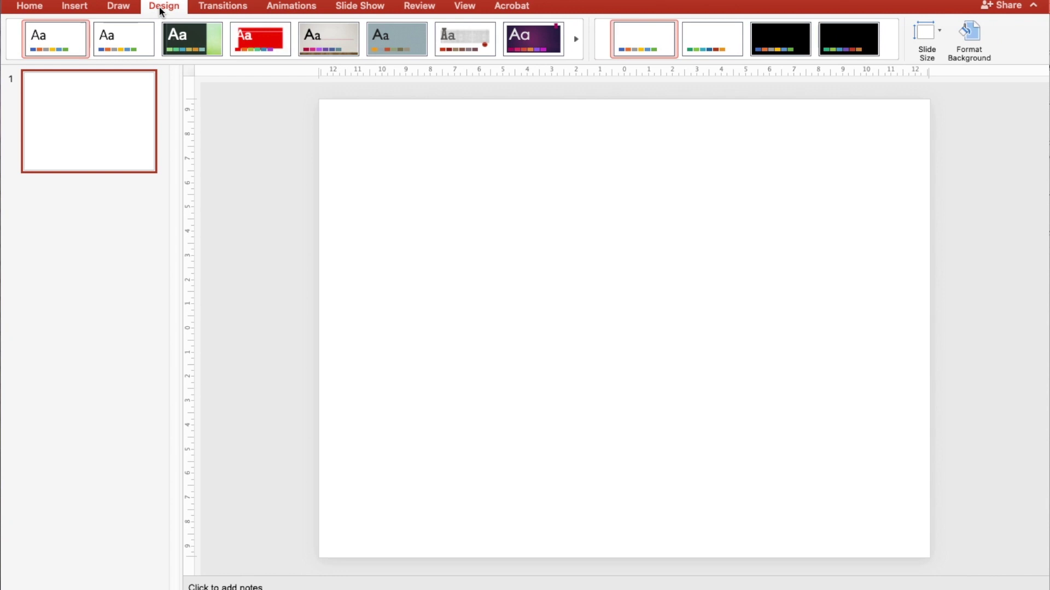
click(974, 48)
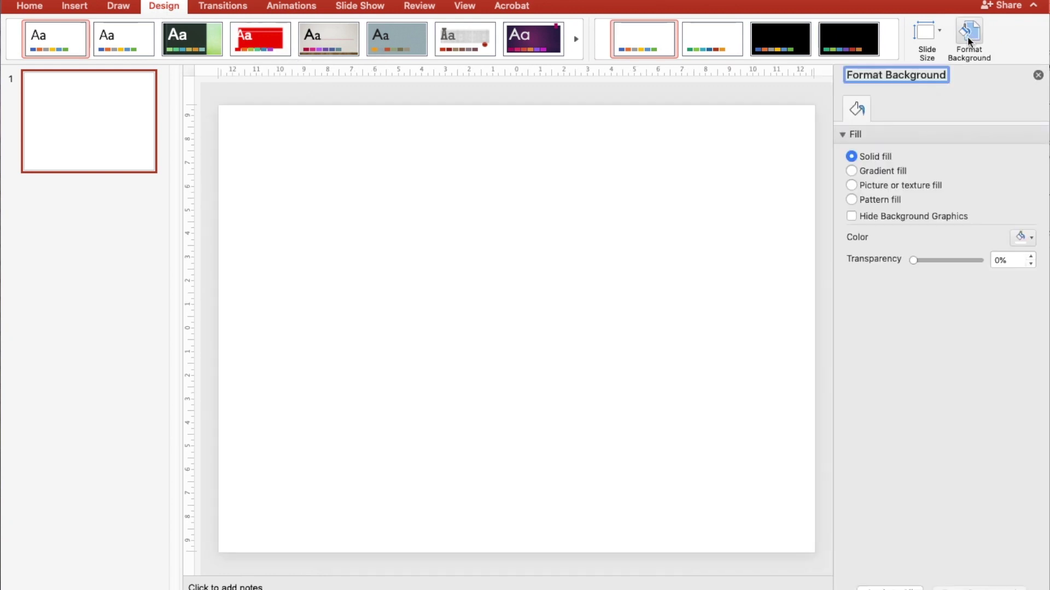
click(852, 185)
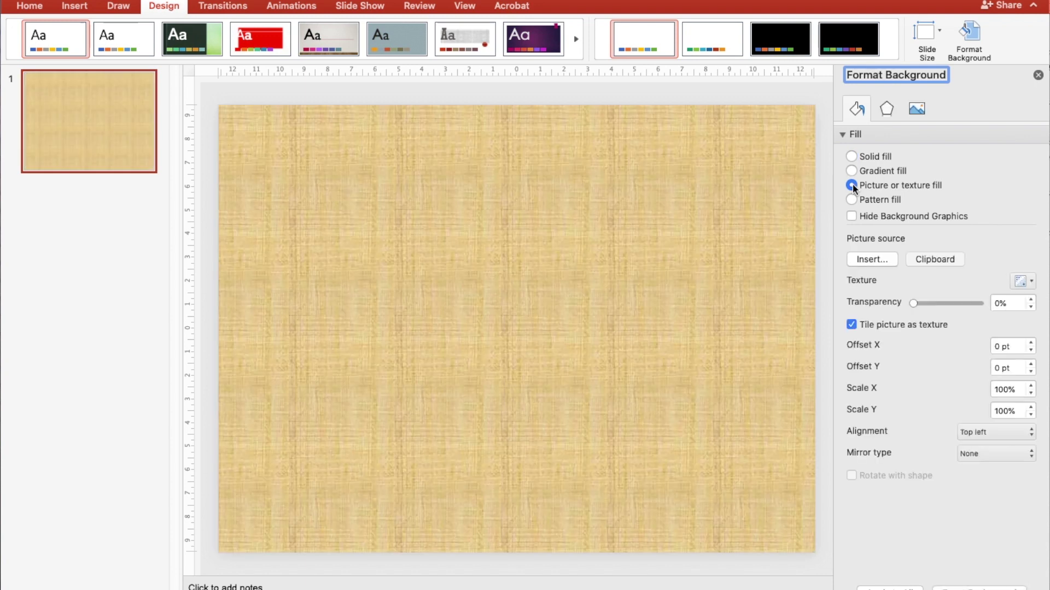
click(873, 261)
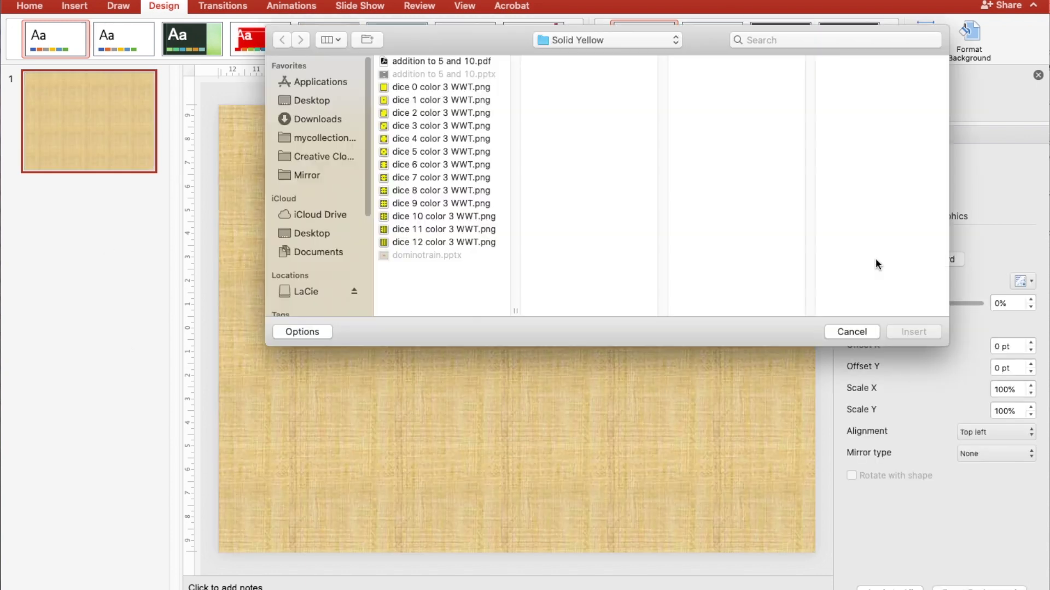
click(317, 103)
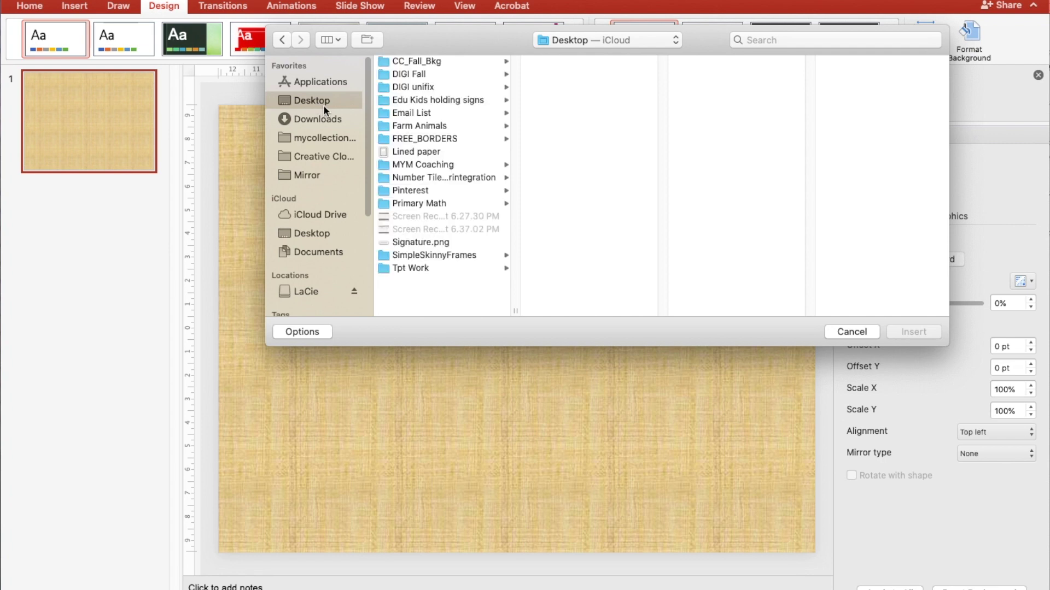
click(504, 139)
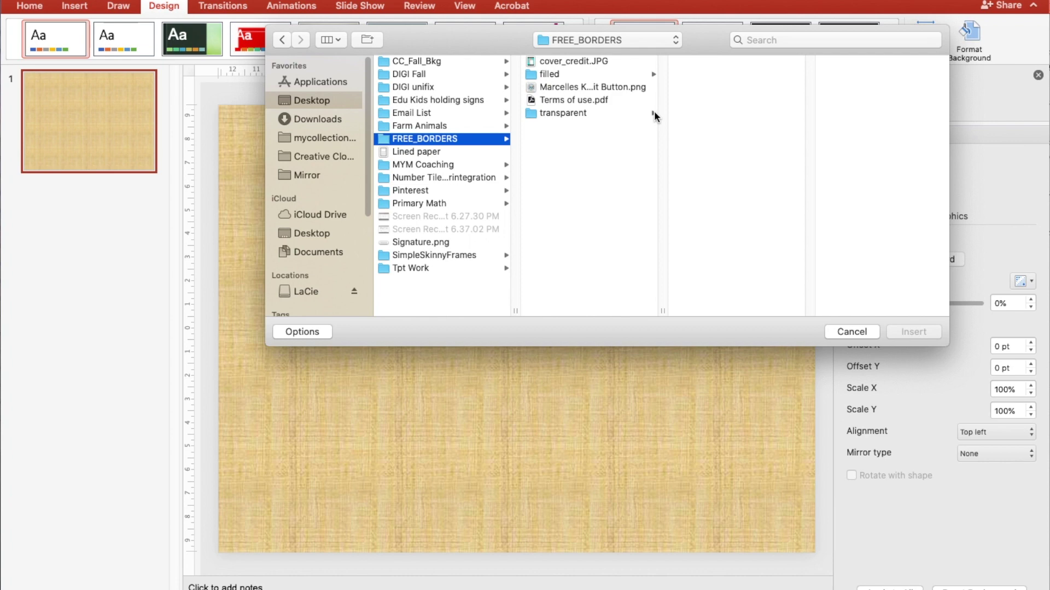
click(654, 114)
click(690, 189)
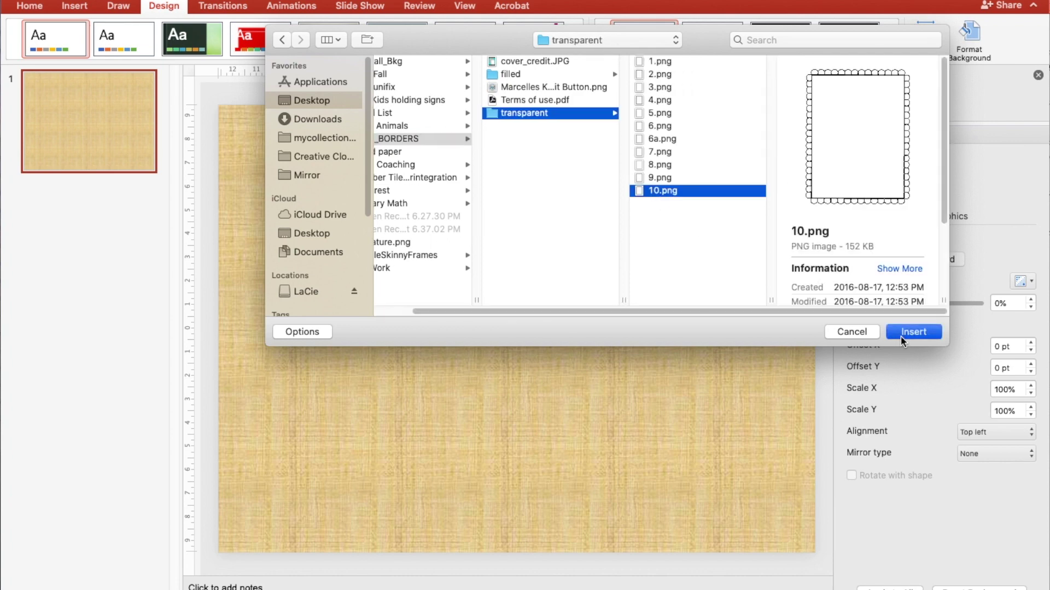
click(903, 339)
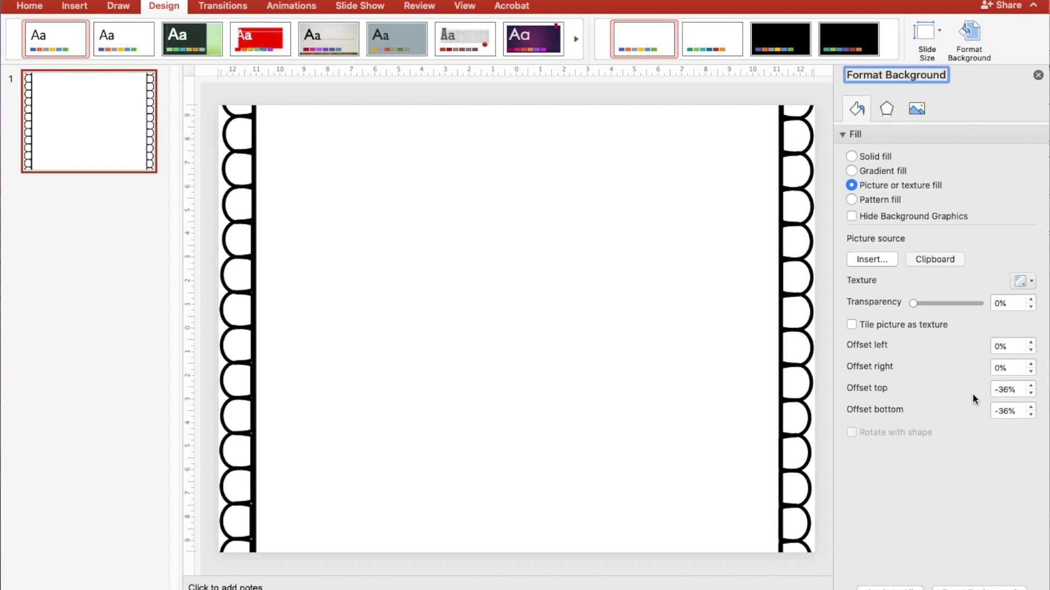
Set background offsets to left 1%, top 2%, bottom 2%, then add a new slide
click(1031, 344)
click(1031, 389)
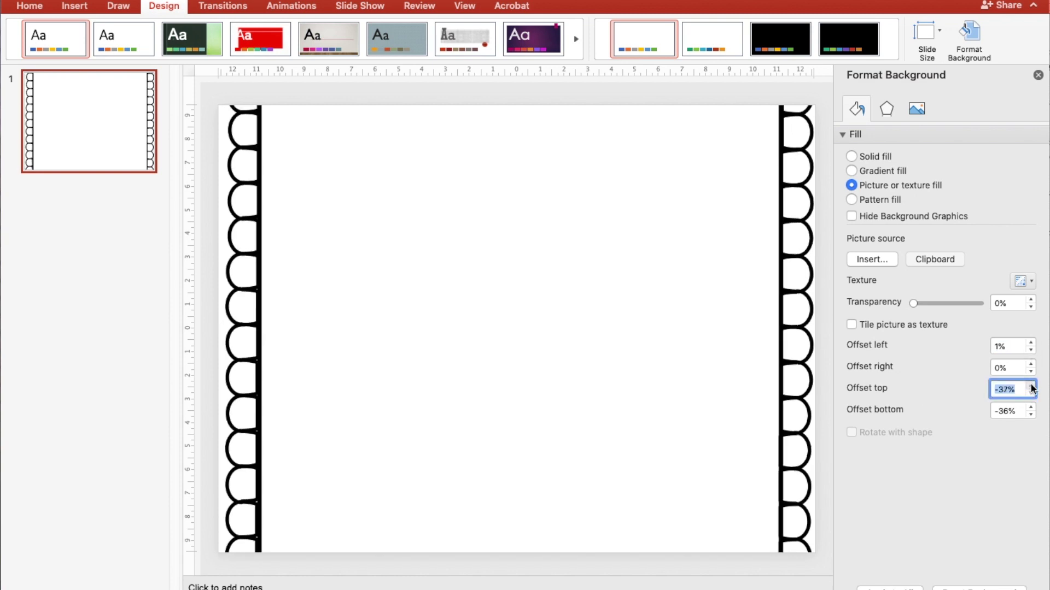
drag(1031, 386, 1031, 388)
click(1031, 387)
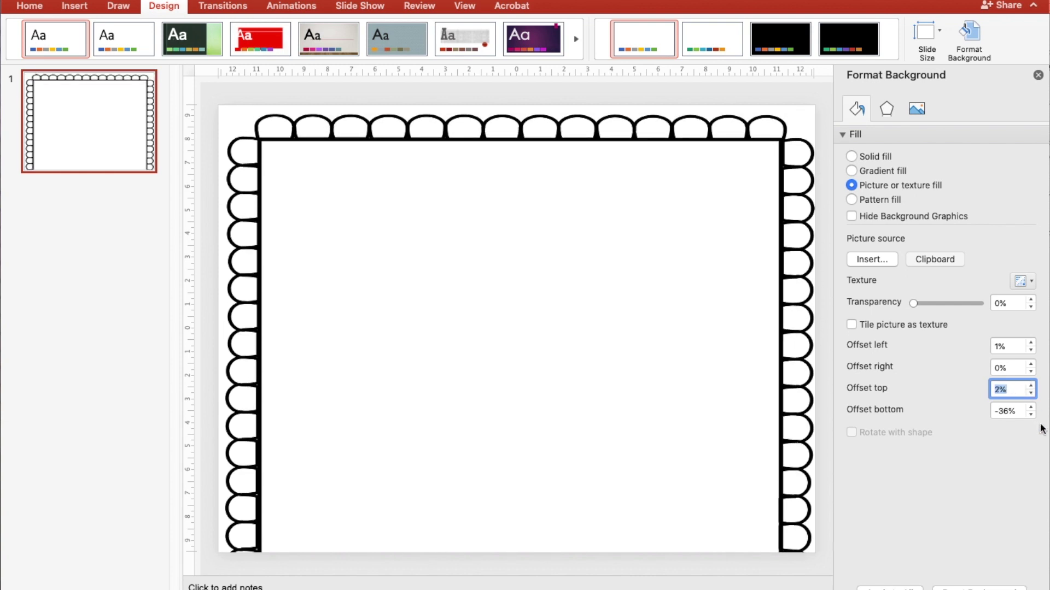
drag(1032, 414, 1032, 410)
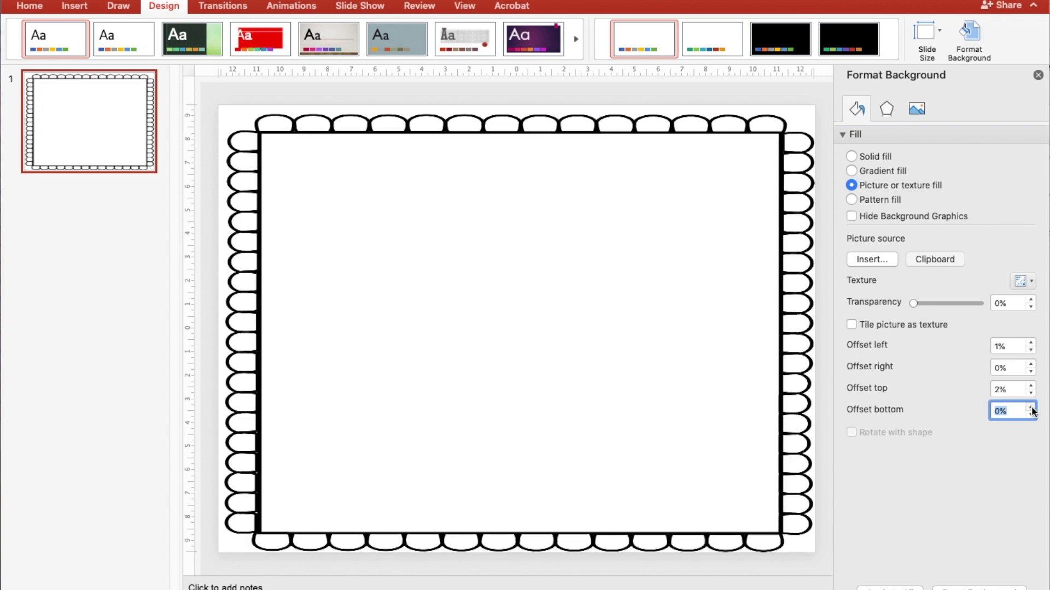
click(1032, 409)
click(1031, 409)
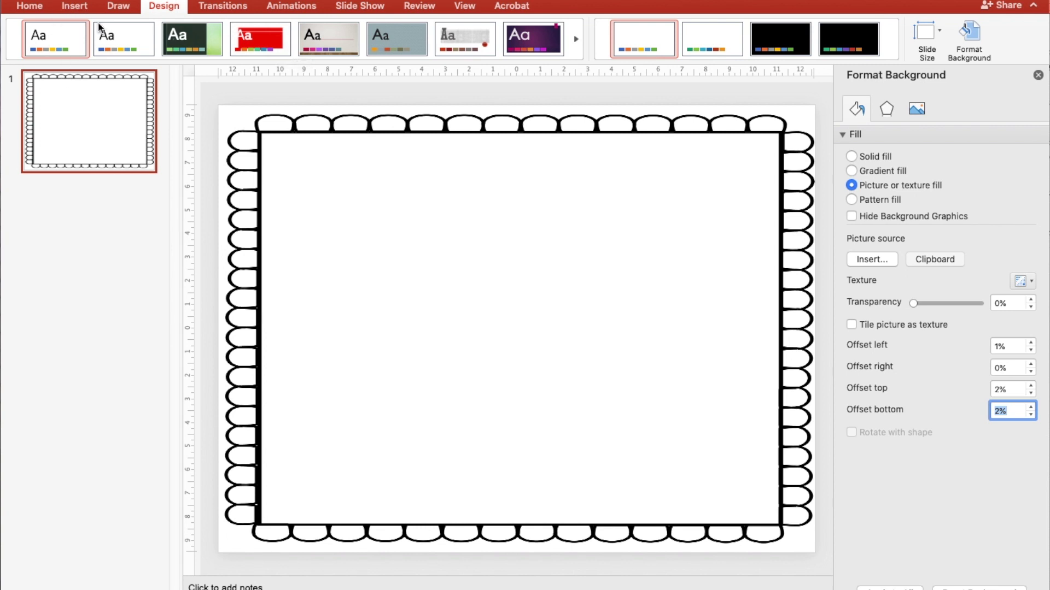
click(74, 7)
click(20, 30)
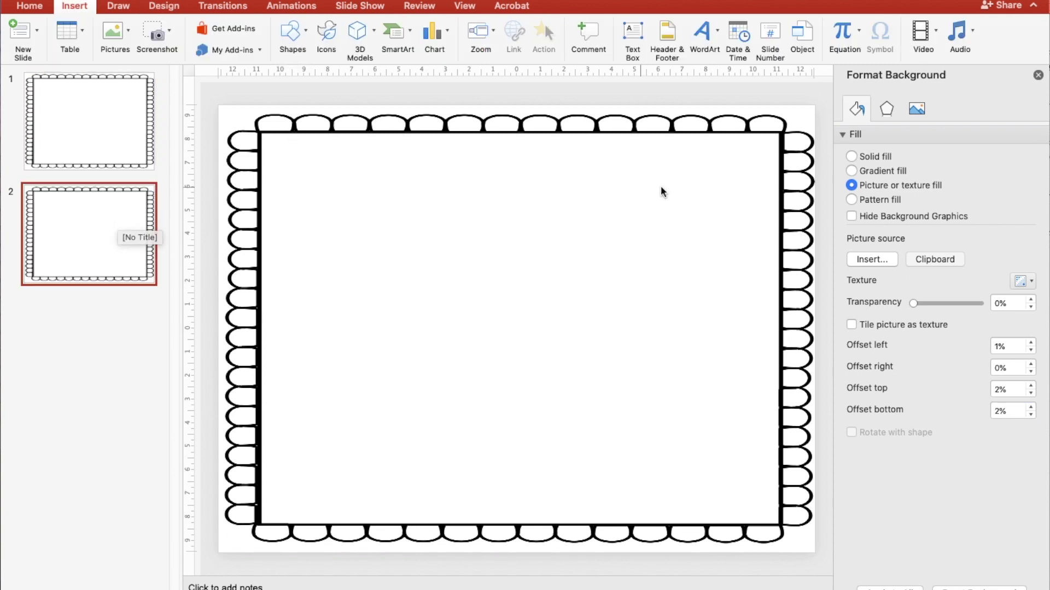
Reset slide 1's background to plain white solid fill
click(1037, 76)
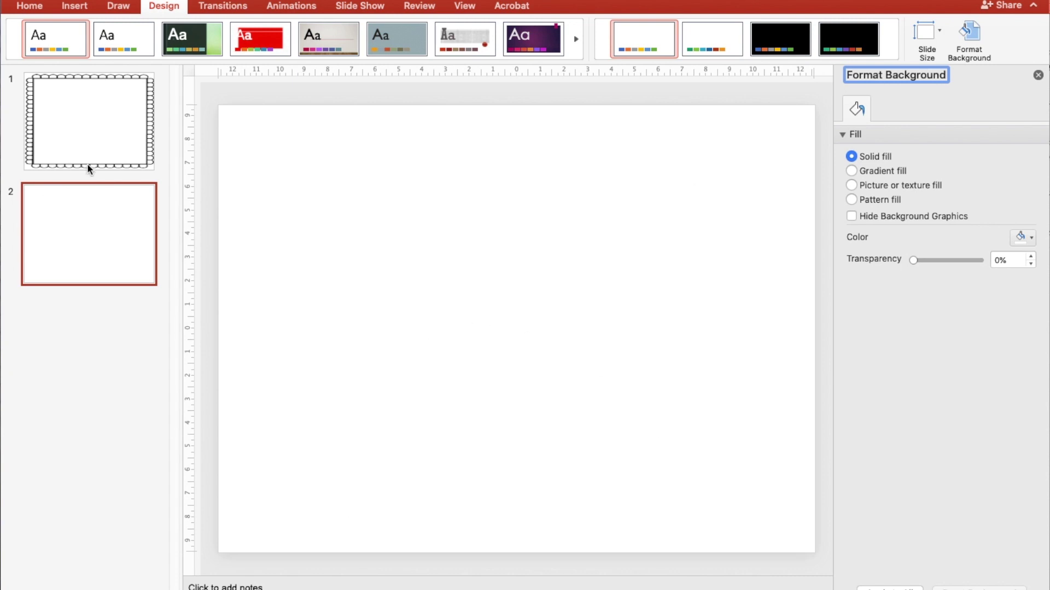
click(67, 124)
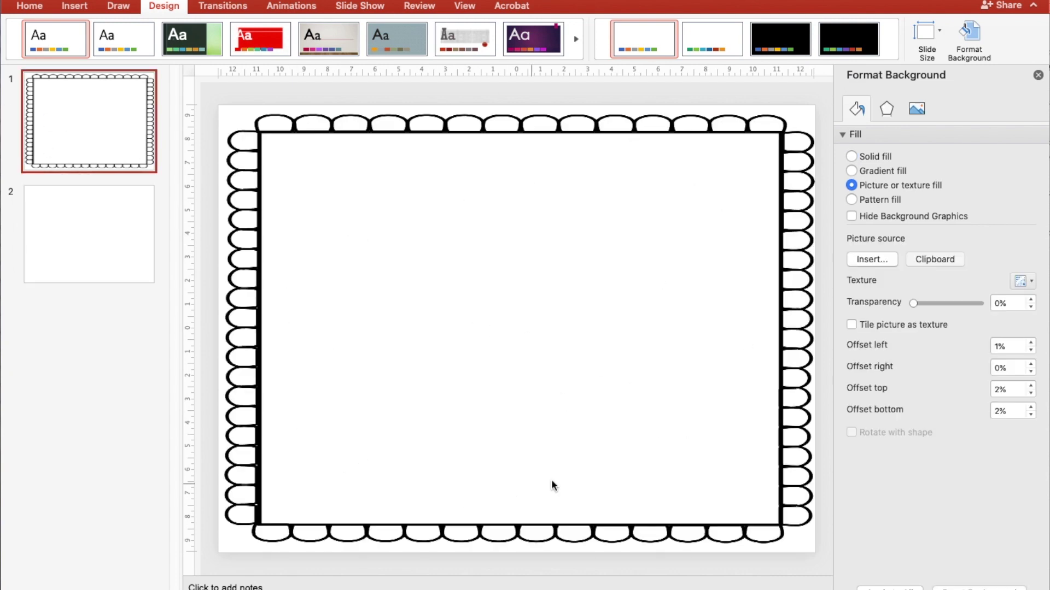
click(978, 588)
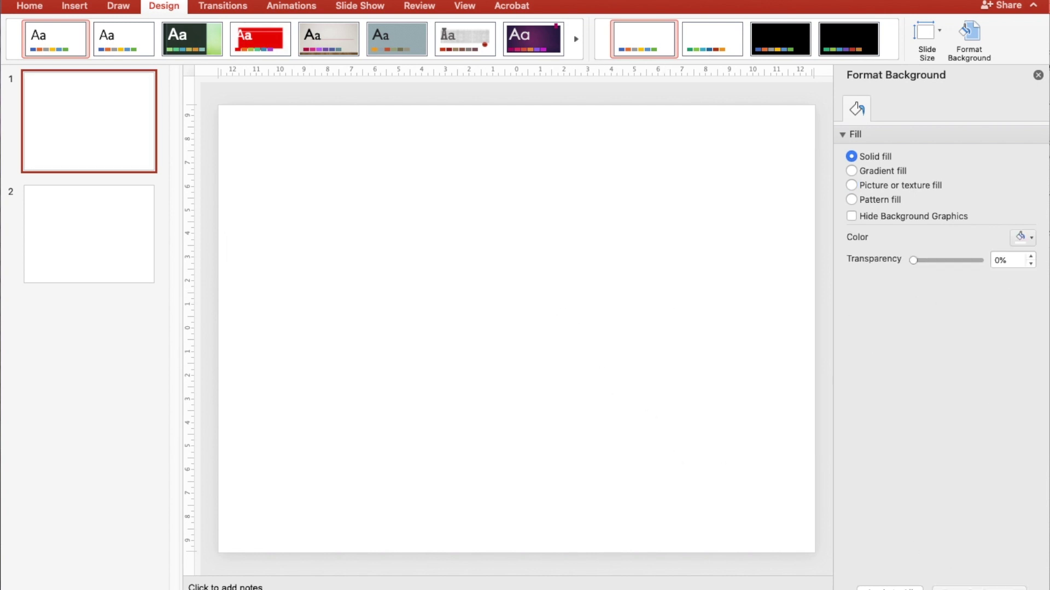
Place the scalloped frame picture, rotate it 90° to landscape and stretch it over the slide
drag(1049, 230, 565, 231)
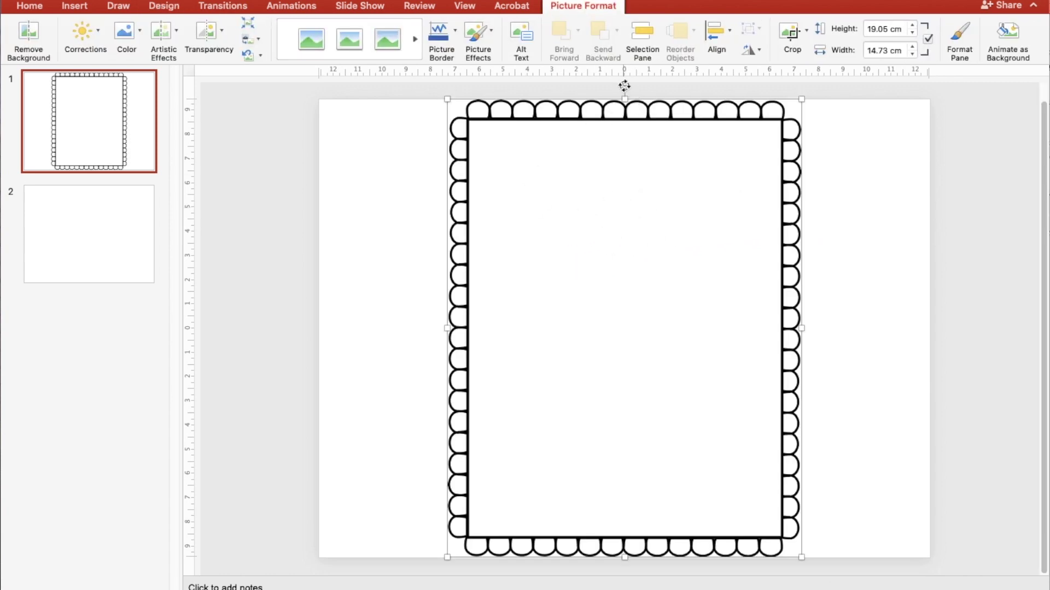
drag(624, 85, 800, 323)
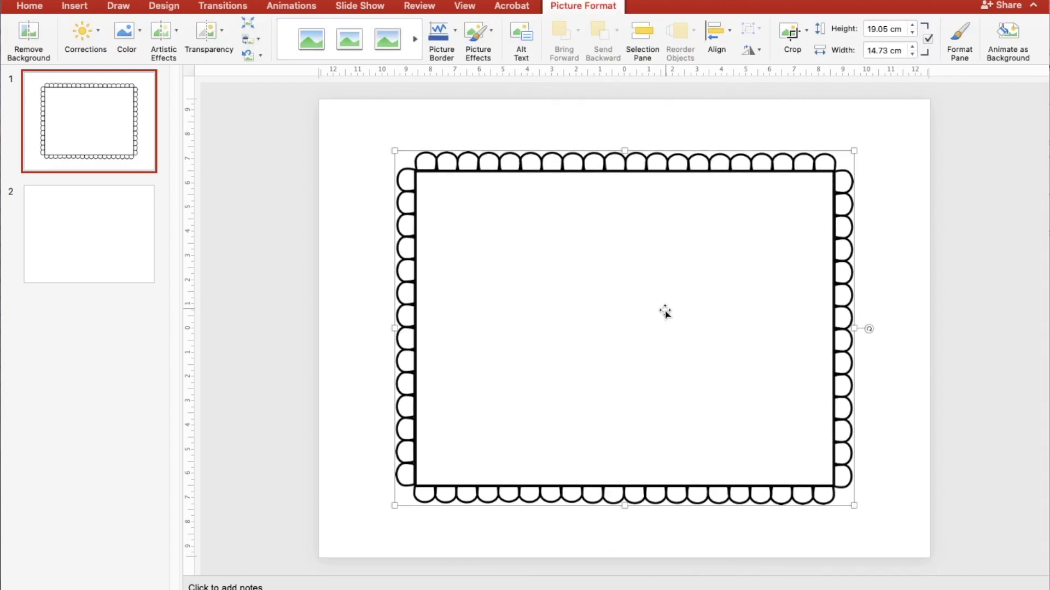
drag(663, 312, 596, 268)
drag(787, 465, 898, 493)
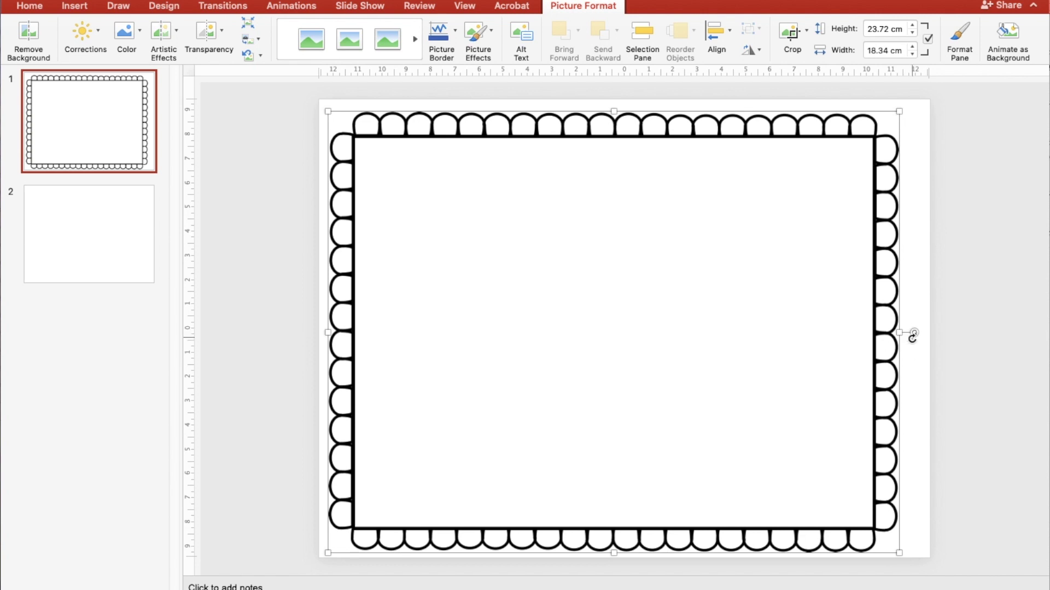
drag(899, 332, 920, 332)
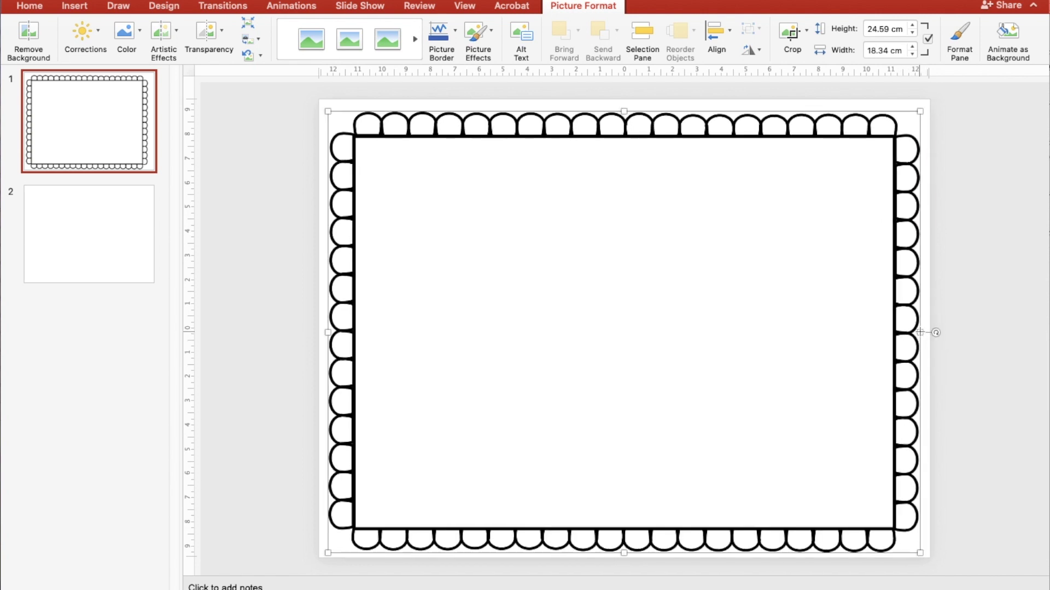
click(962, 227)
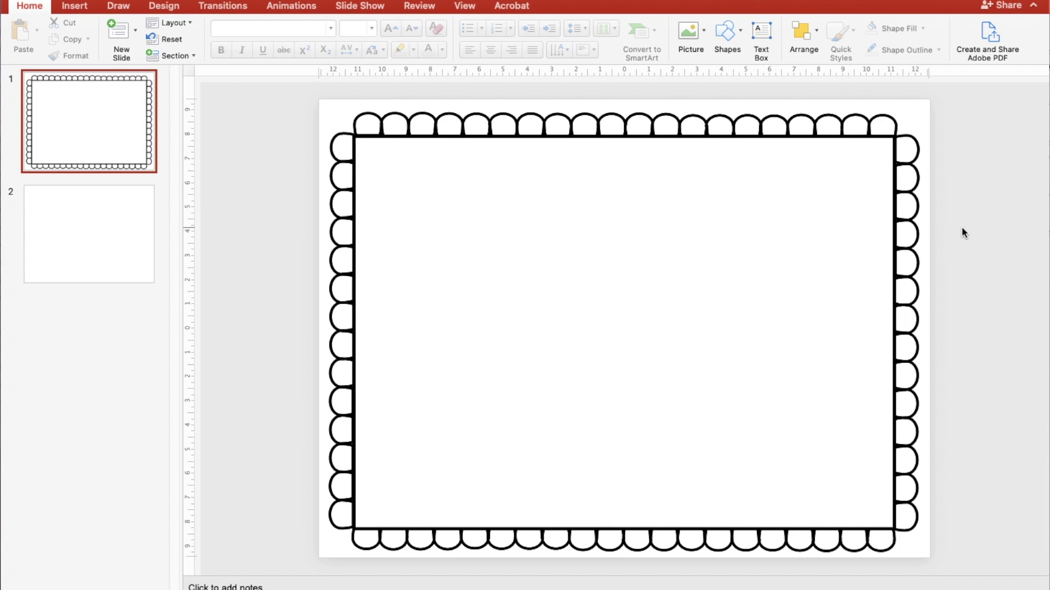
Duplicate slide 1 and draw a text box near the top of the copy
right_click(103, 106)
click(129, 192)
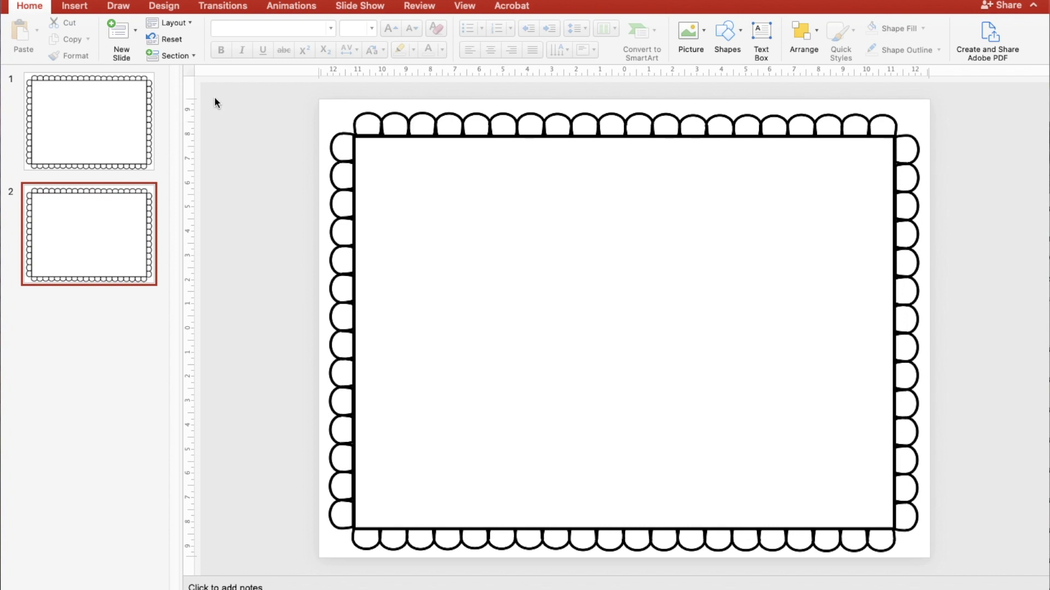
click(74, 6)
click(633, 37)
drag(441, 155, 807, 241)
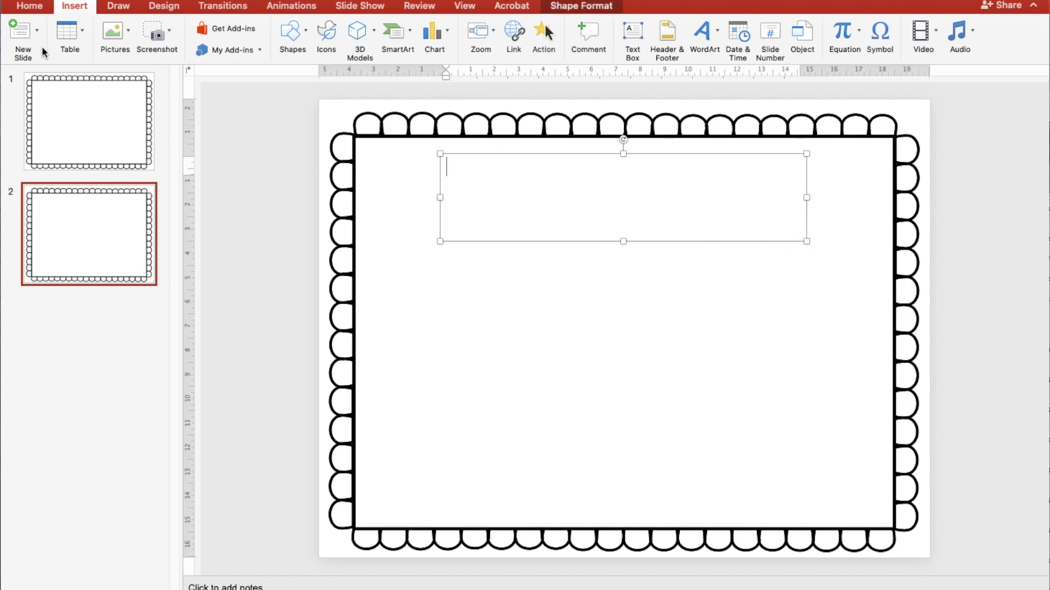
Type 'How many?' in 44 pt KG Miss Kindergarten, centred in the box
click(31, 6)
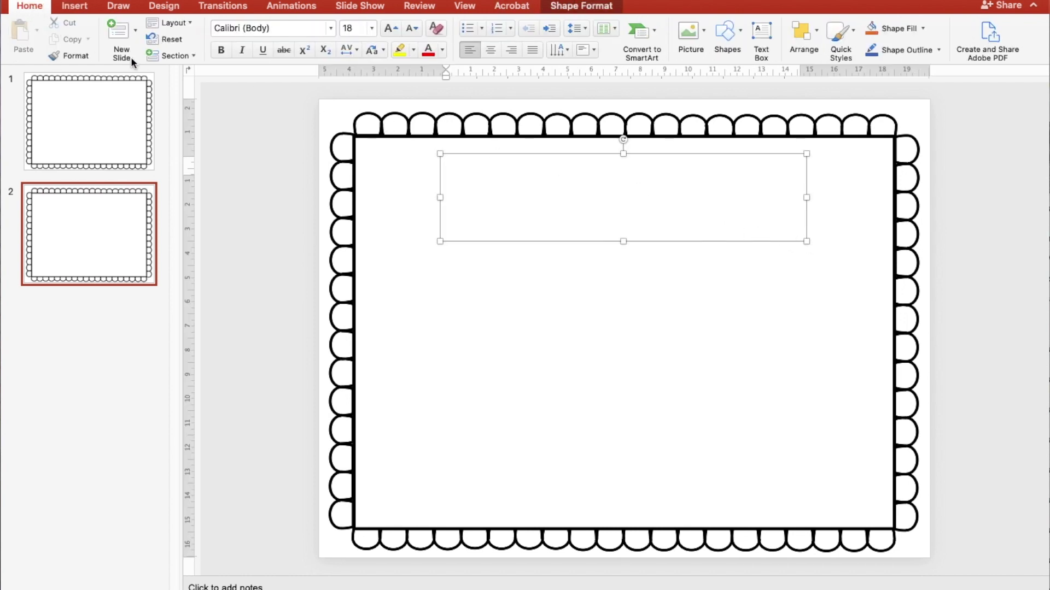
click(330, 28)
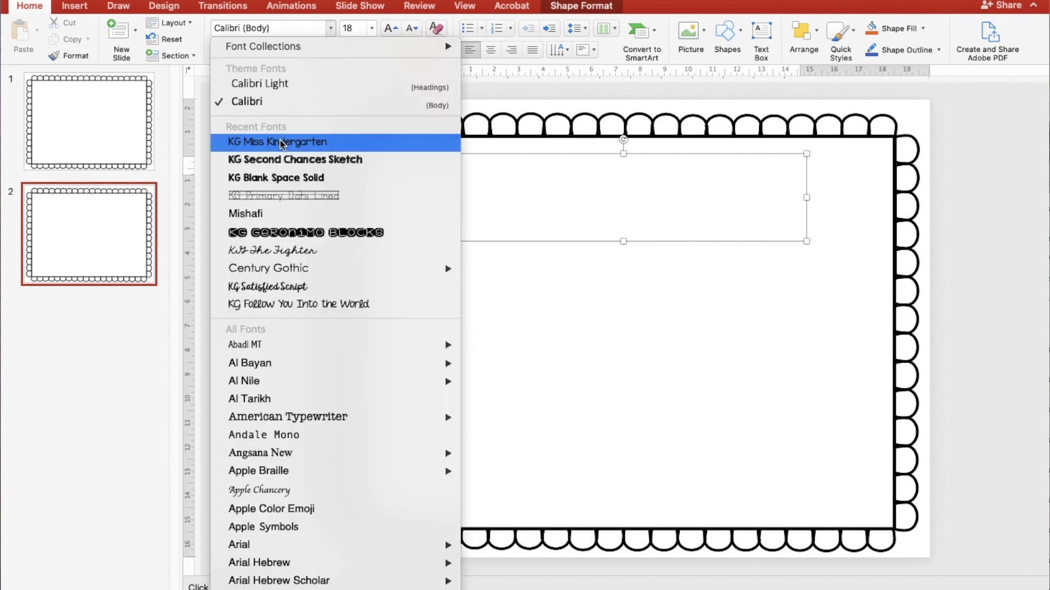
click(323, 94)
click(373, 29)
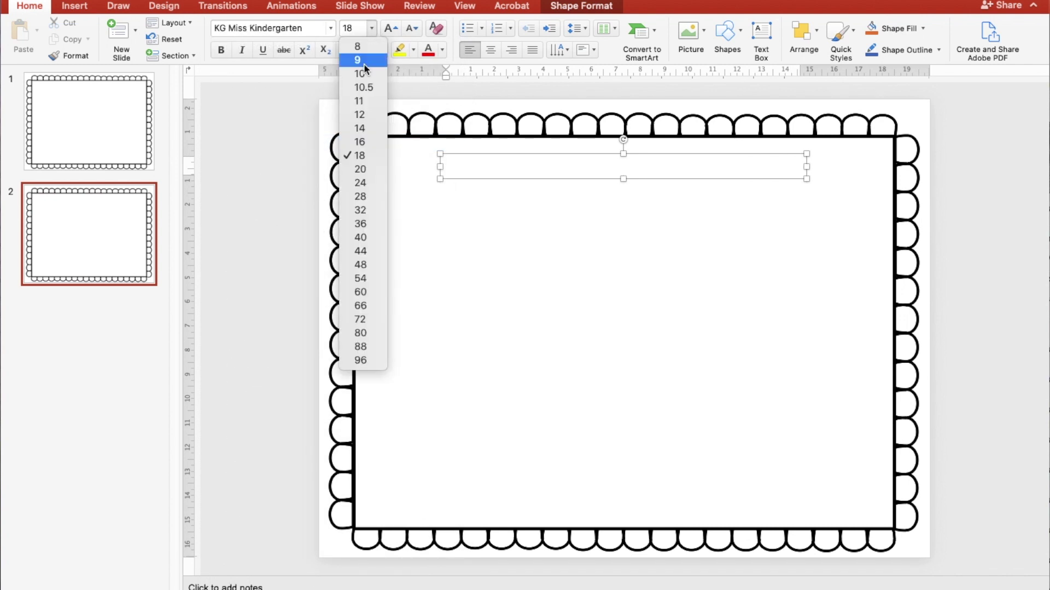
click(361, 252)
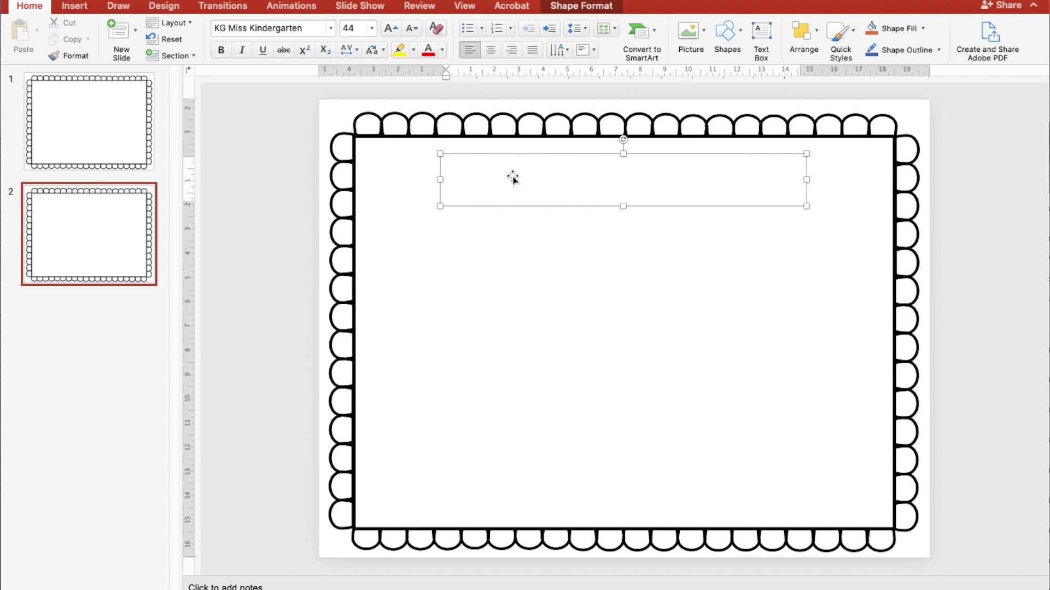
text(How many)
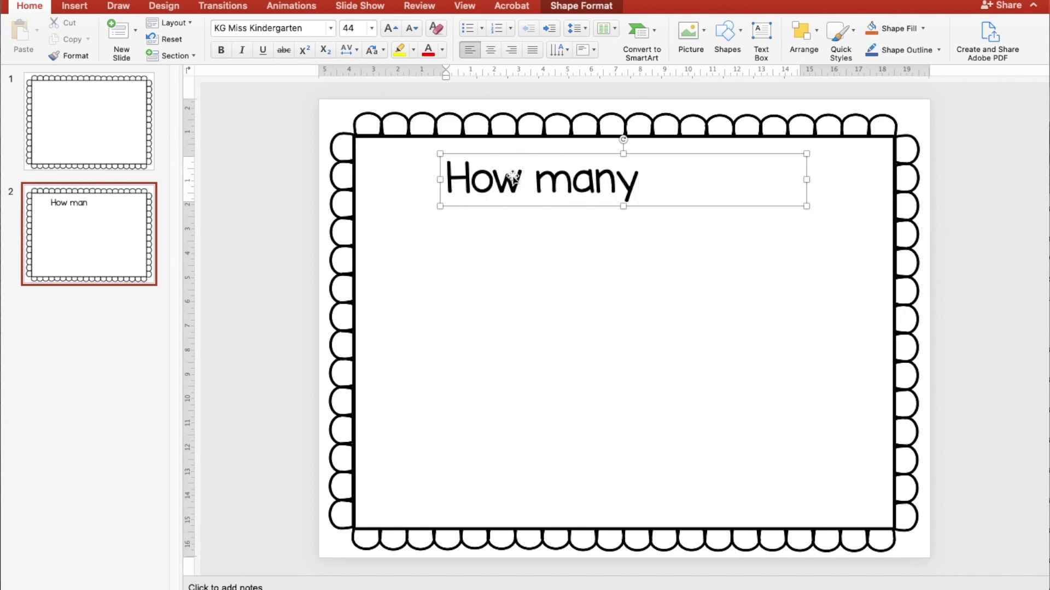
text(?)
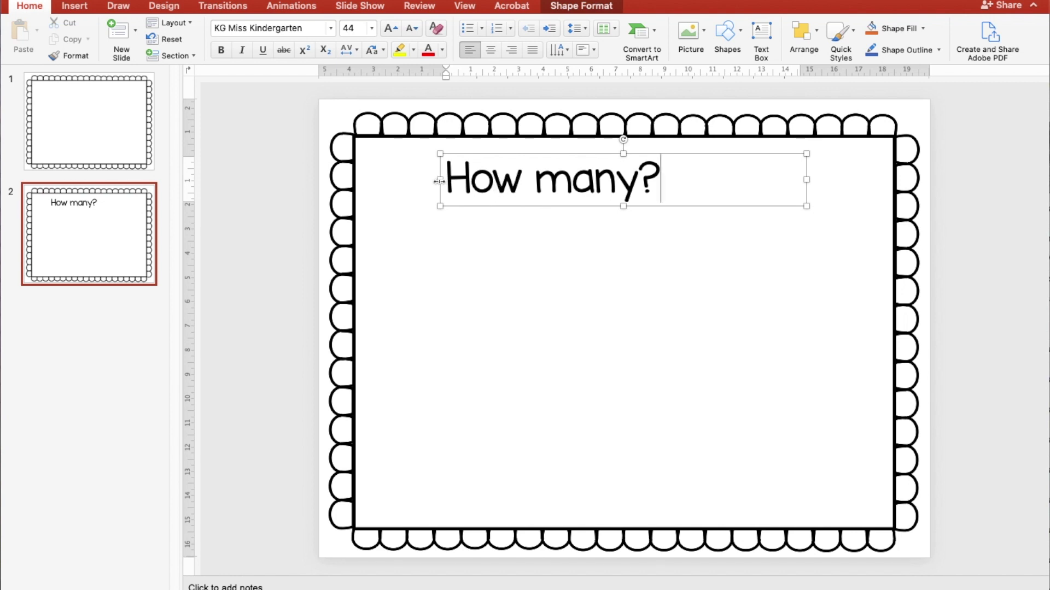
click(491, 50)
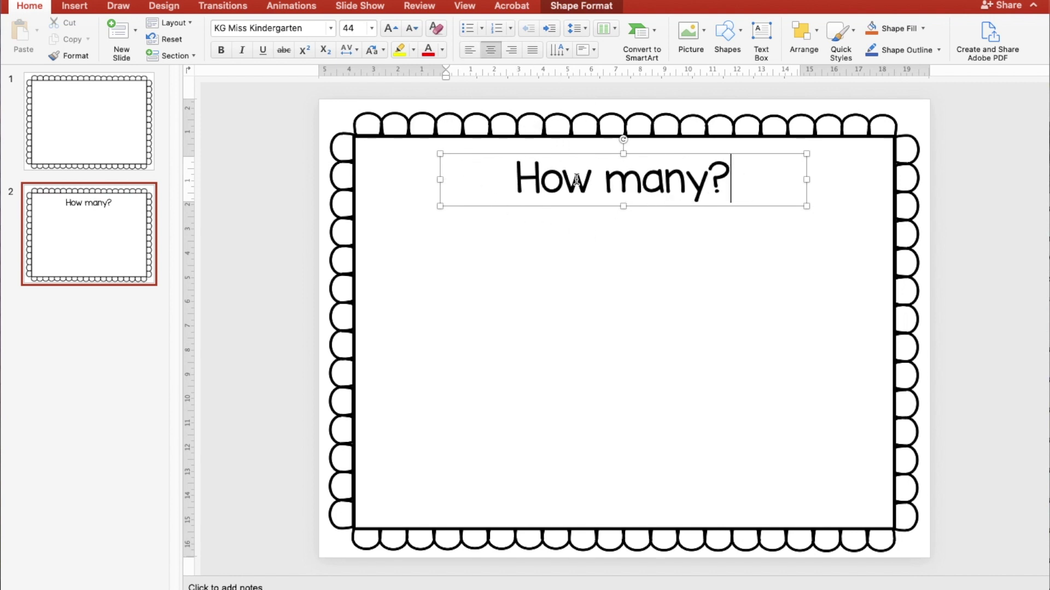
right_click(736, 180)
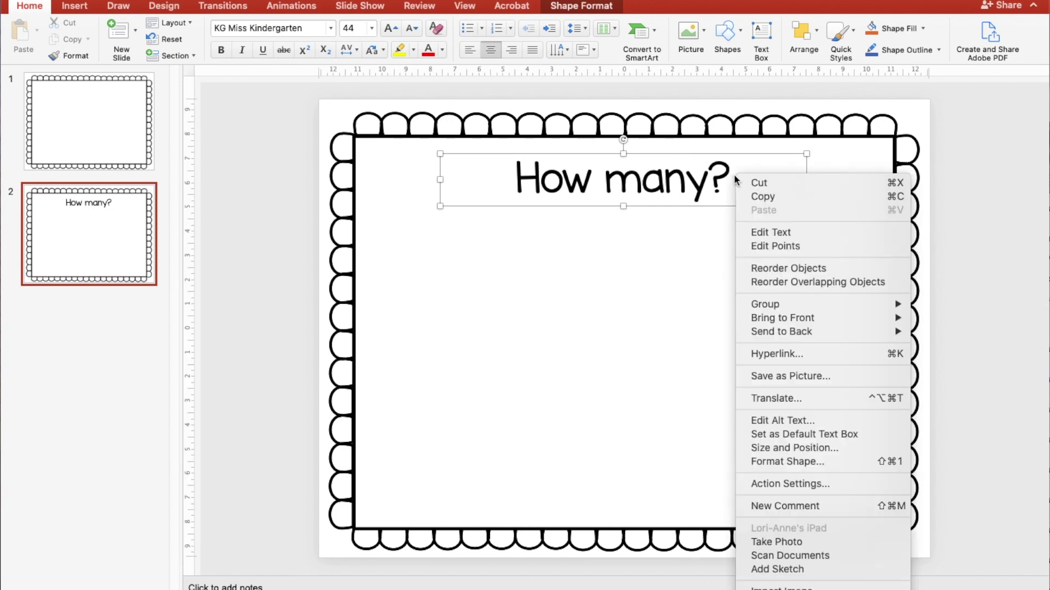
Make the title the default text box, add the red ten-cube stick and paste a copy
click(765, 435)
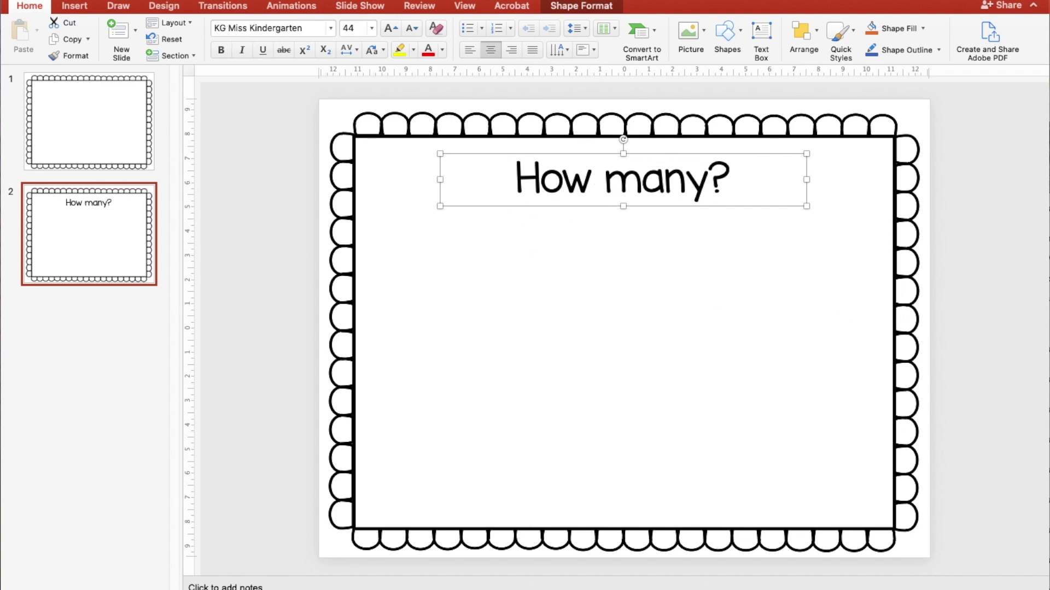
drag(1049, 219, 521, 339)
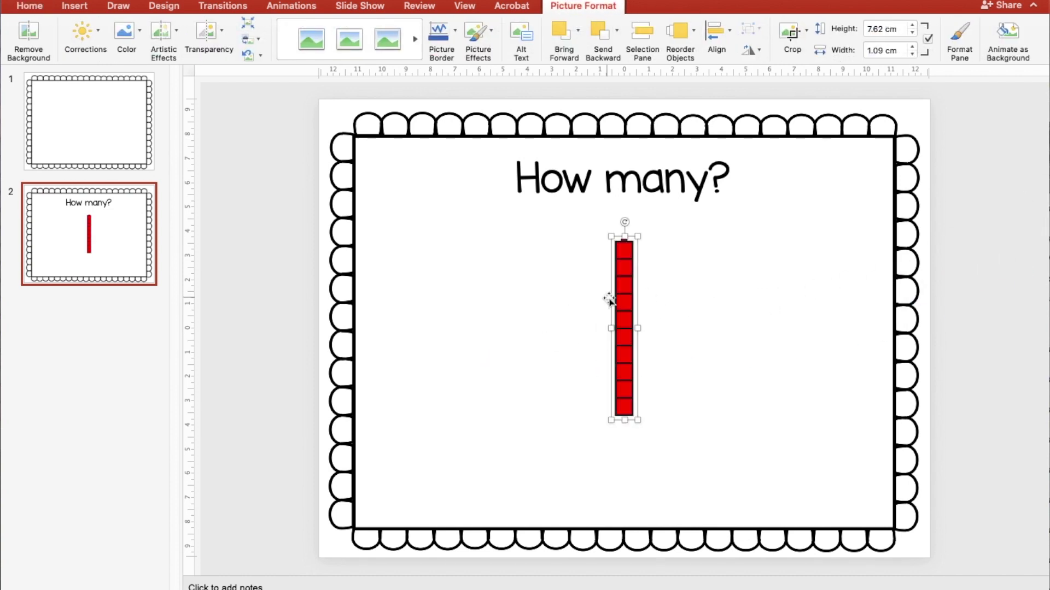
right_click(625, 284)
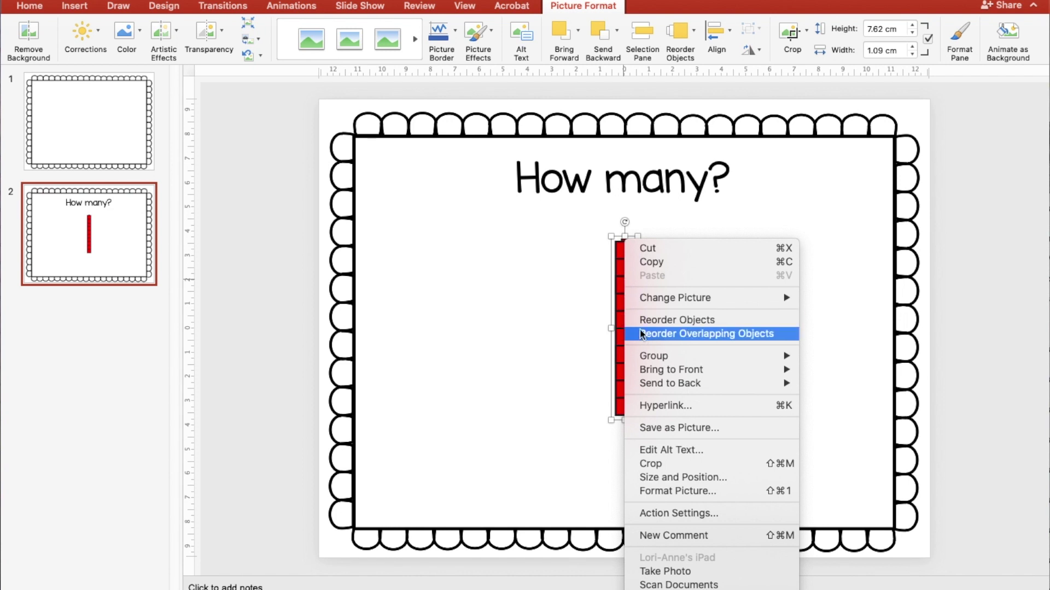
click(651, 263)
right_click(650, 240)
click(678, 276)
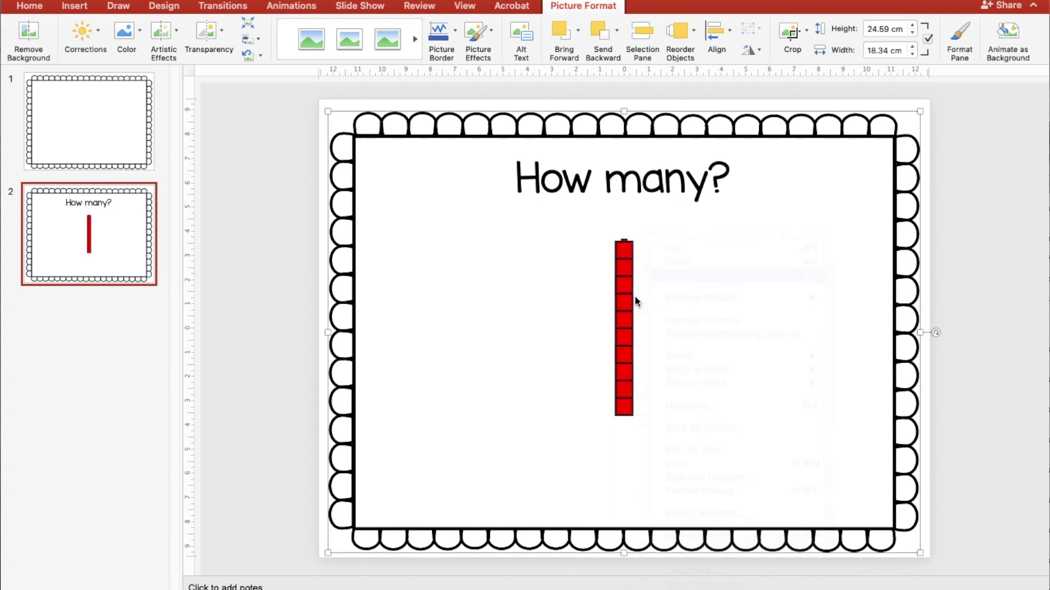
Stand the two sticks side by side and drop the red block picture onto the slide
drag(618, 289, 541, 285)
click(622, 277)
drag(622, 277, 580, 280)
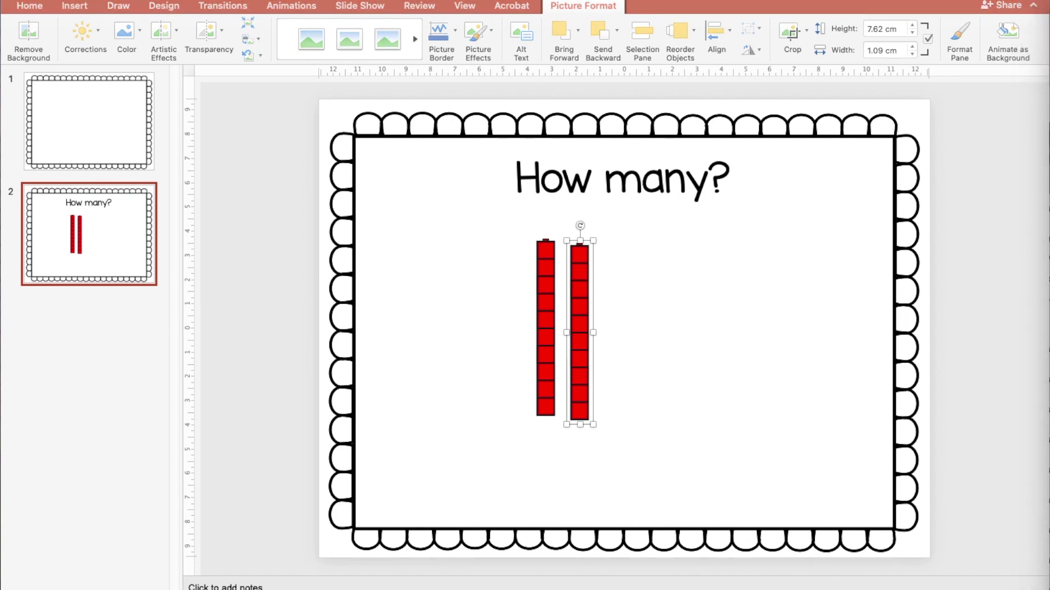
drag(1044, 275, 666, 260)
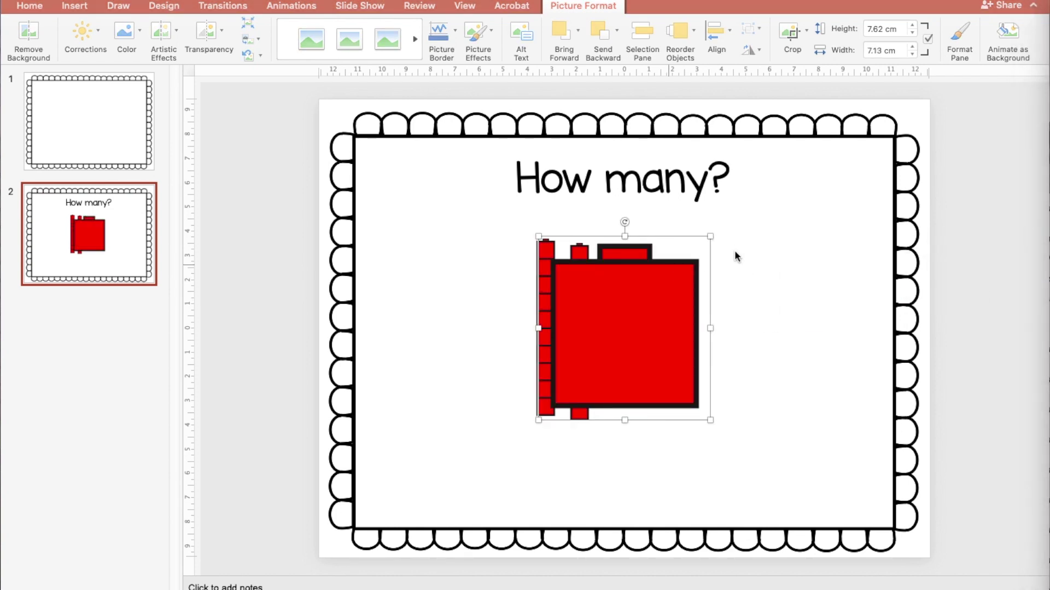
Resize the cube picture to 2 cm height and move it right of the sticks
double_click(875, 29)
text(2.5)
key(Return)
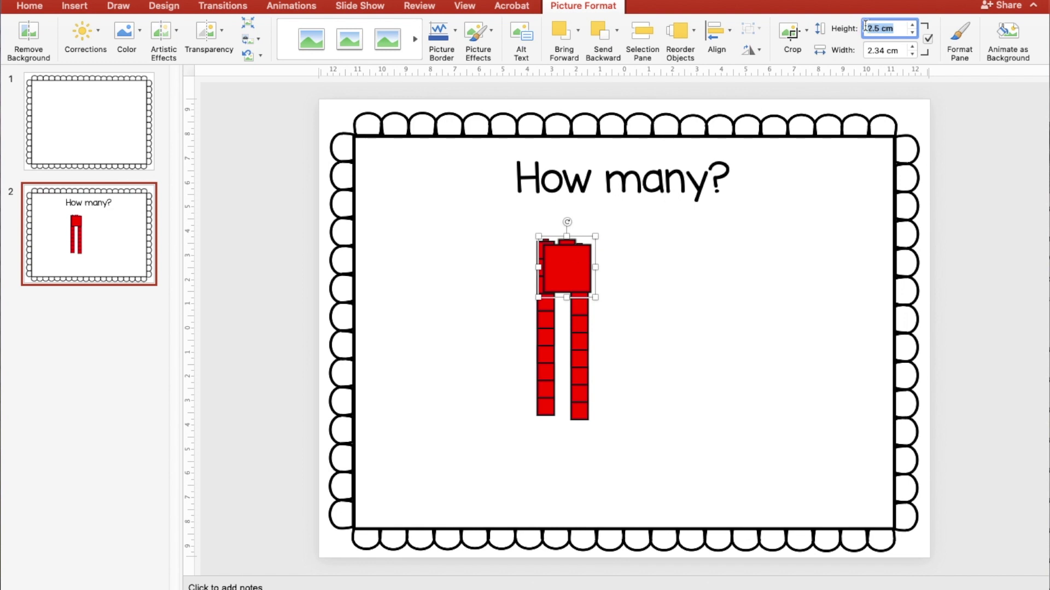
text(2)
key(Return)
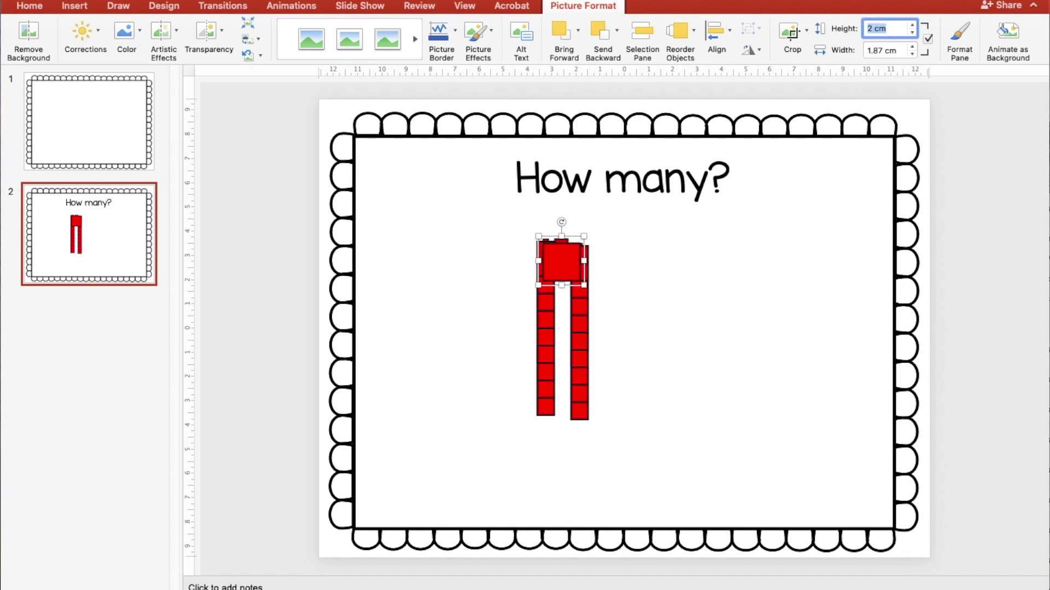
drag(562, 258, 678, 306)
Align the two sticks and stack three single cubes in a column beside them
drag(576, 284, 575, 280)
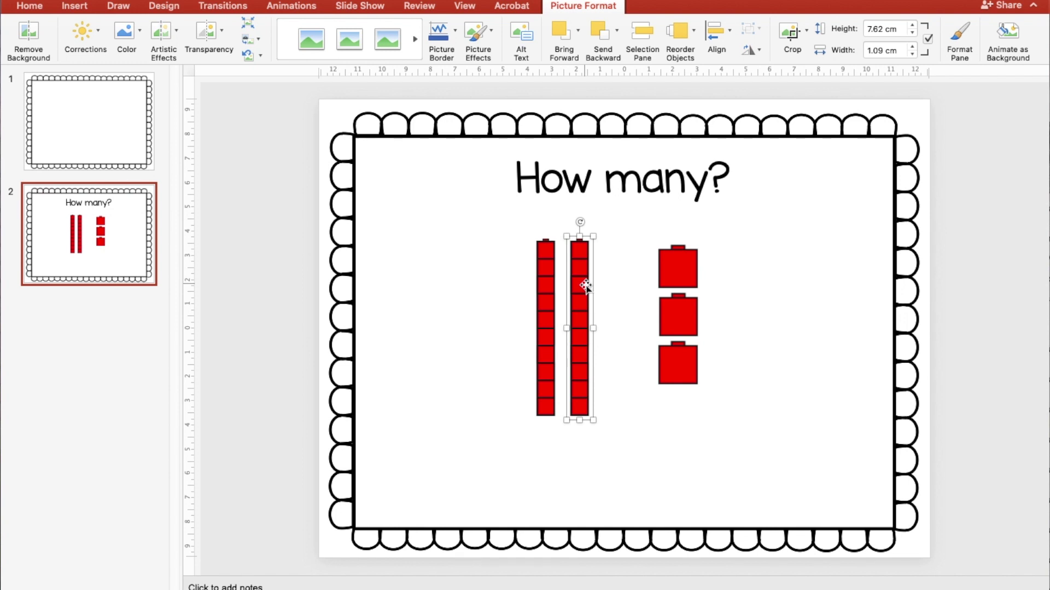
drag(683, 259, 640, 262)
drag(675, 303, 629, 316)
drag(677, 358, 629, 378)
click(690, 324)
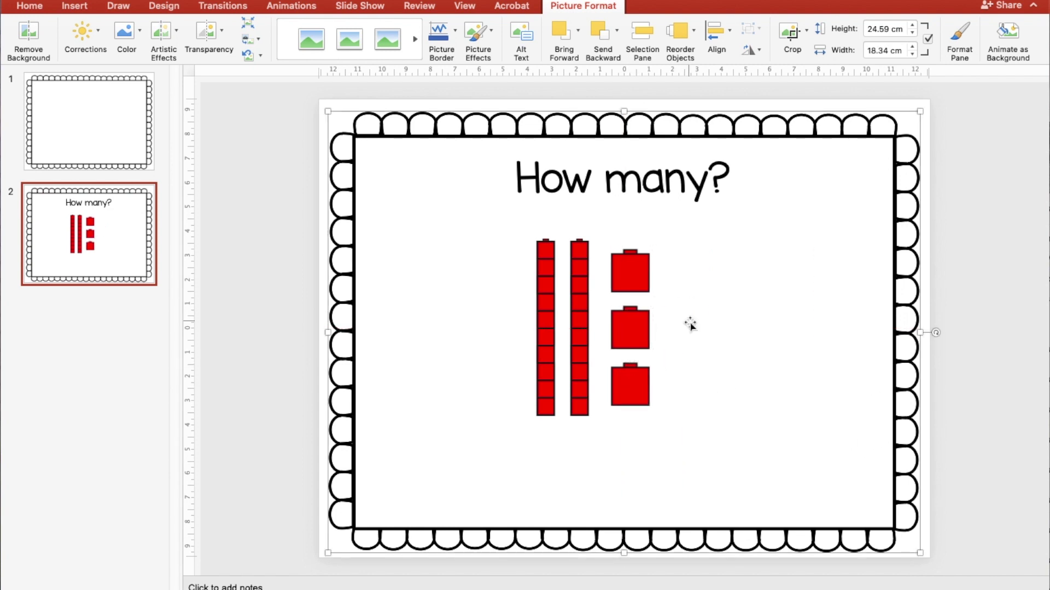
Draw a rectangle to the right of the cubes
click(75, 10)
click(293, 33)
click(361, 78)
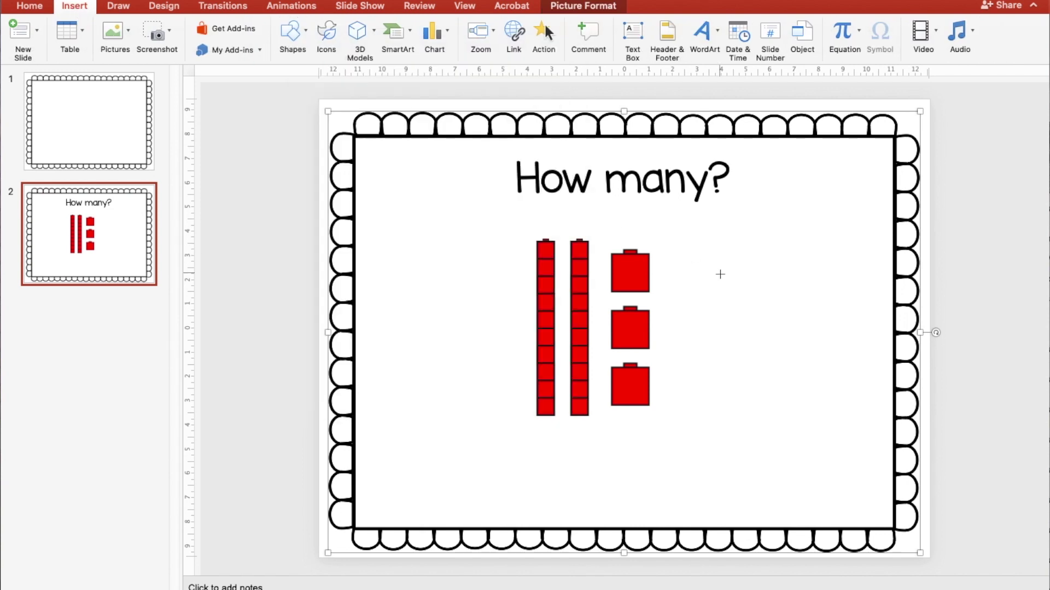
drag(725, 266, 821, 342)
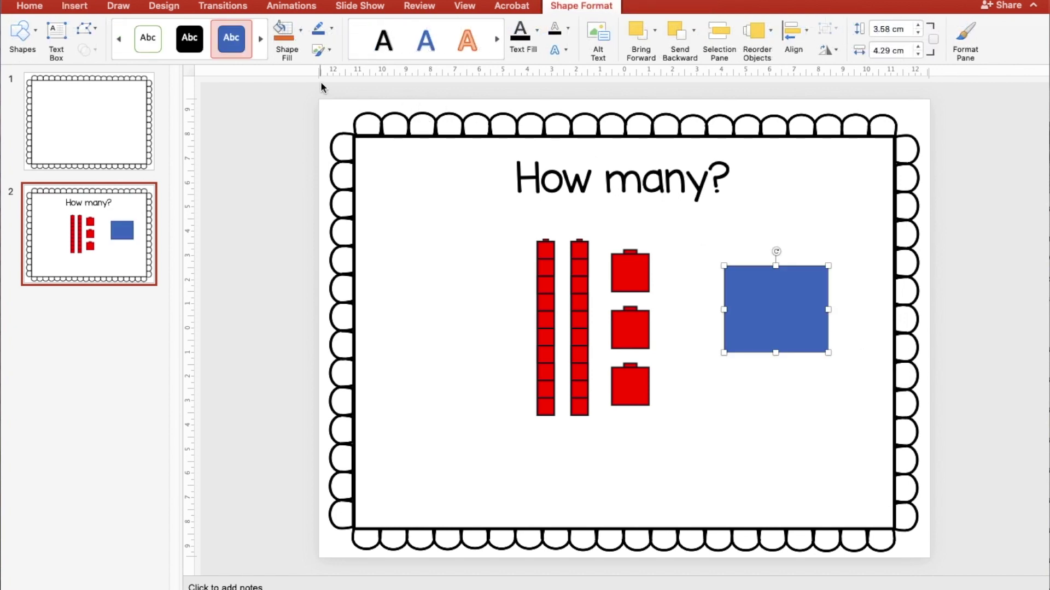
Set the rectangle's fill to red, then change it to white
click(299, 30)
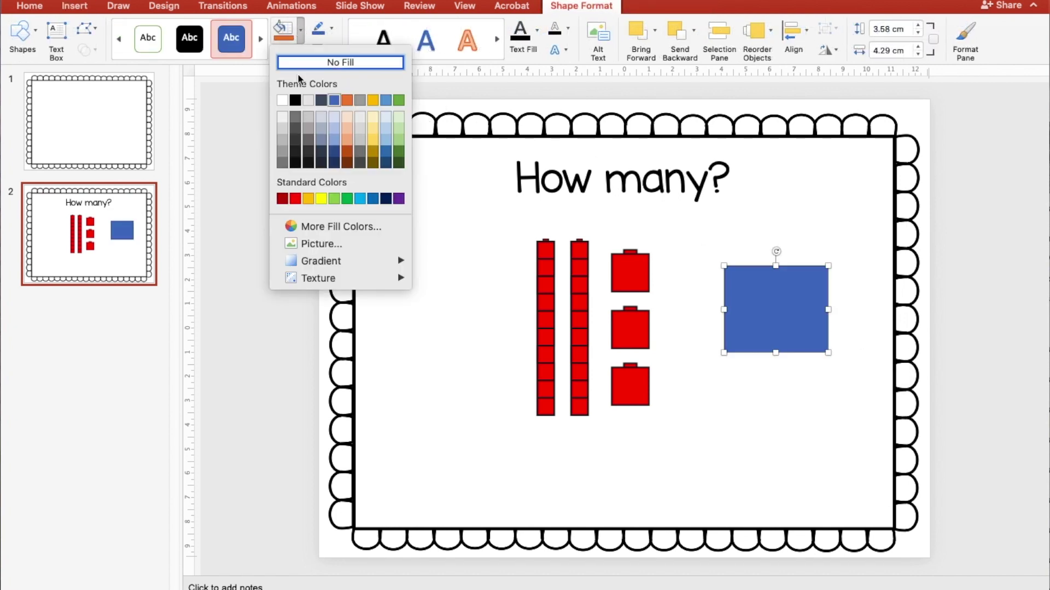
click(293, 198)
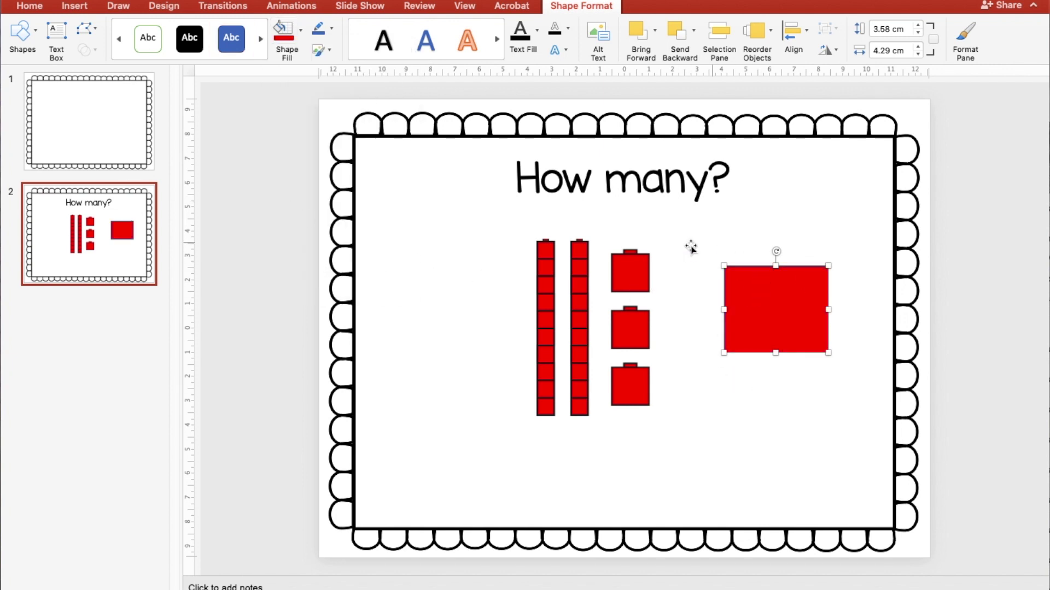
click(300, 30)
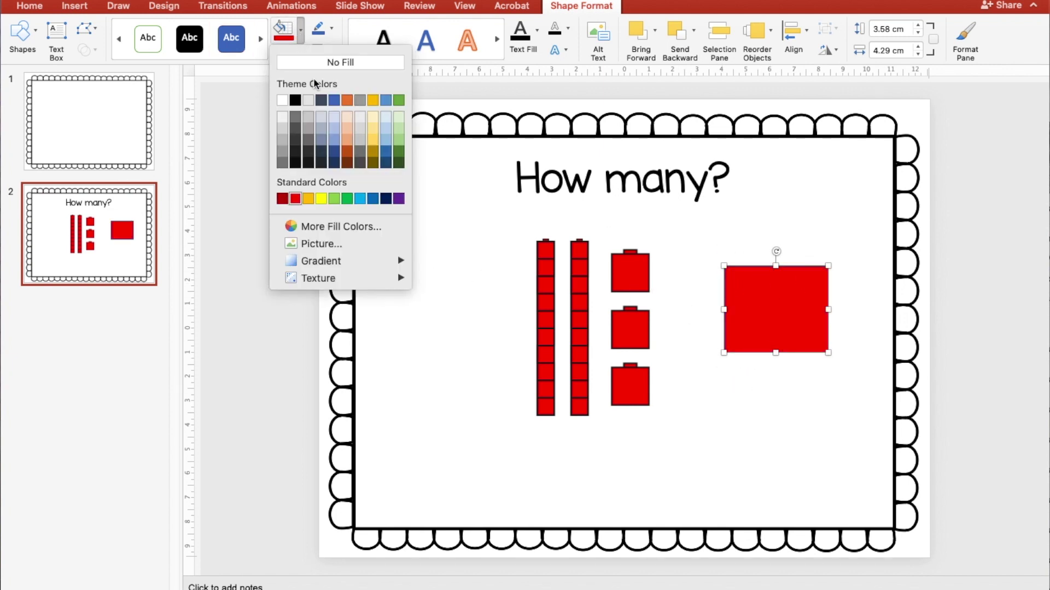
click(281, 101)
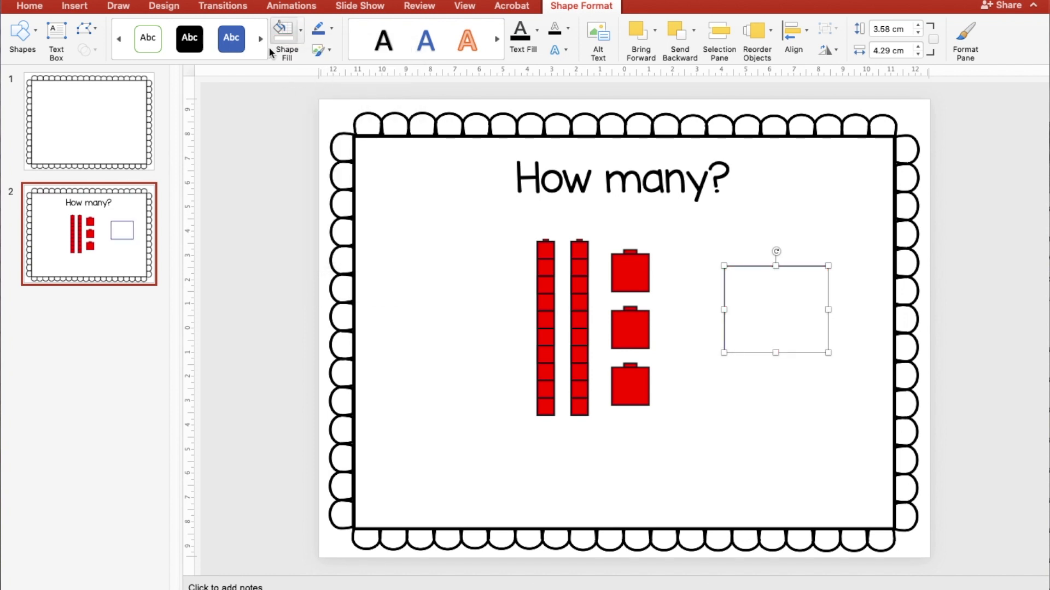
click(270, 53)
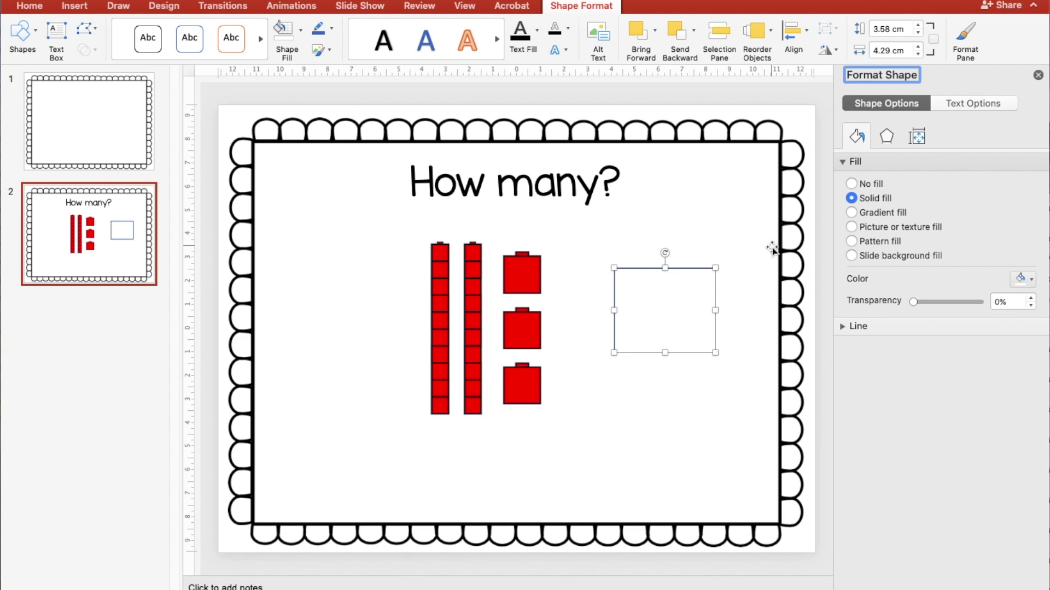
Set the answer rectangle's line colour to standard red in the Format pane
click(694, 270)
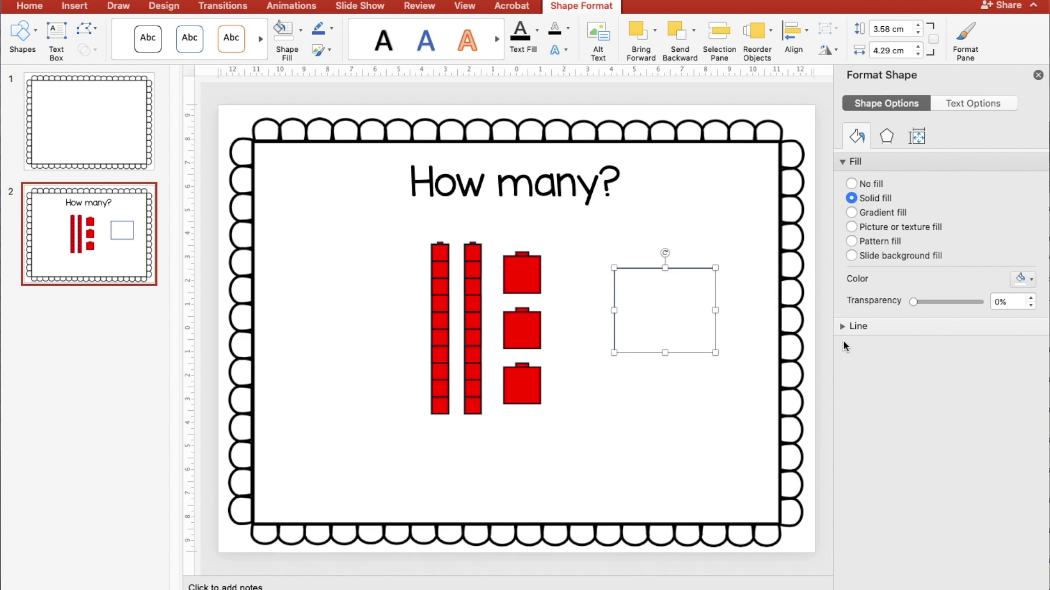
click(840, 325)
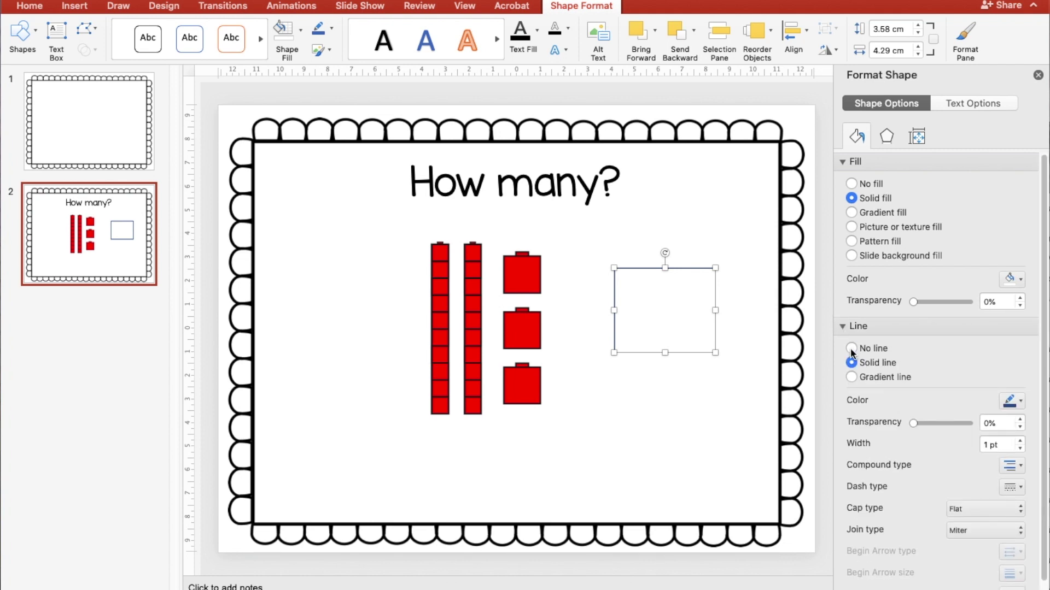
click(1020, 402)
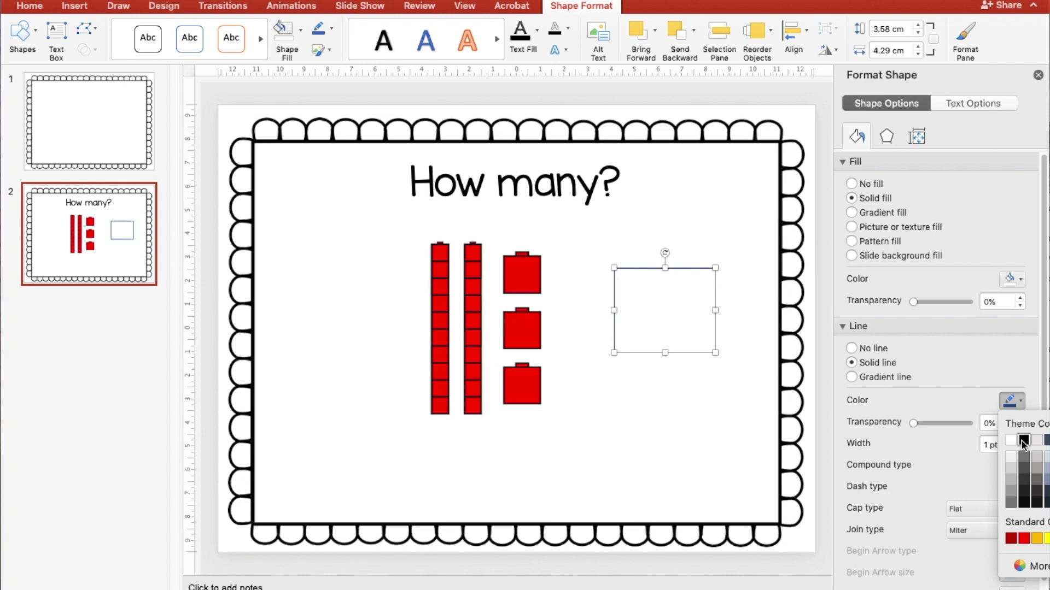
click(1024, 539)
click(738, 435)
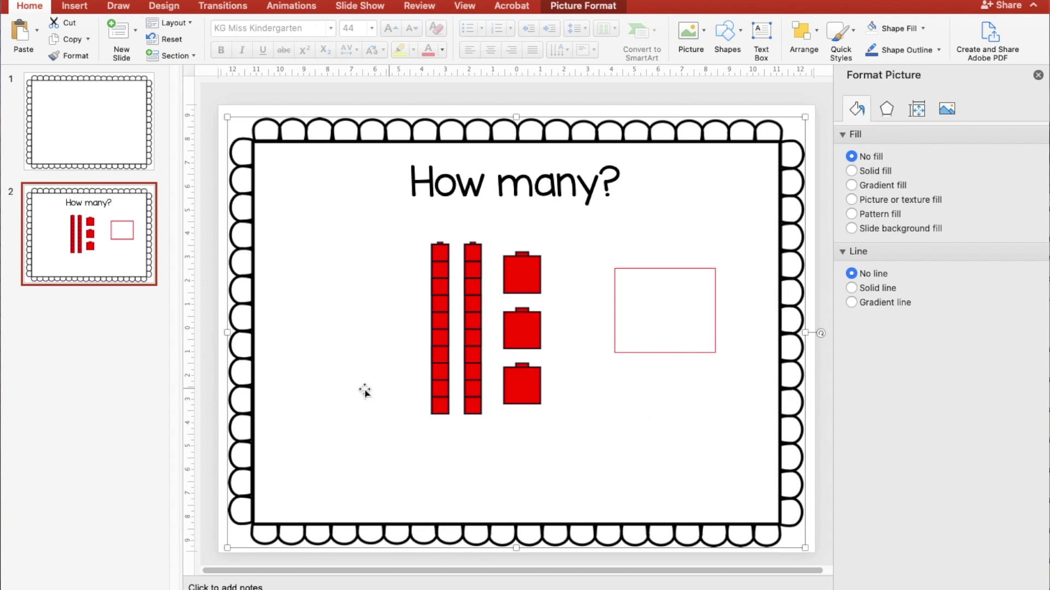
Duplicate slide 2 and paste extra ten-cube sticks on the copy to make four
right_click(100, 257)
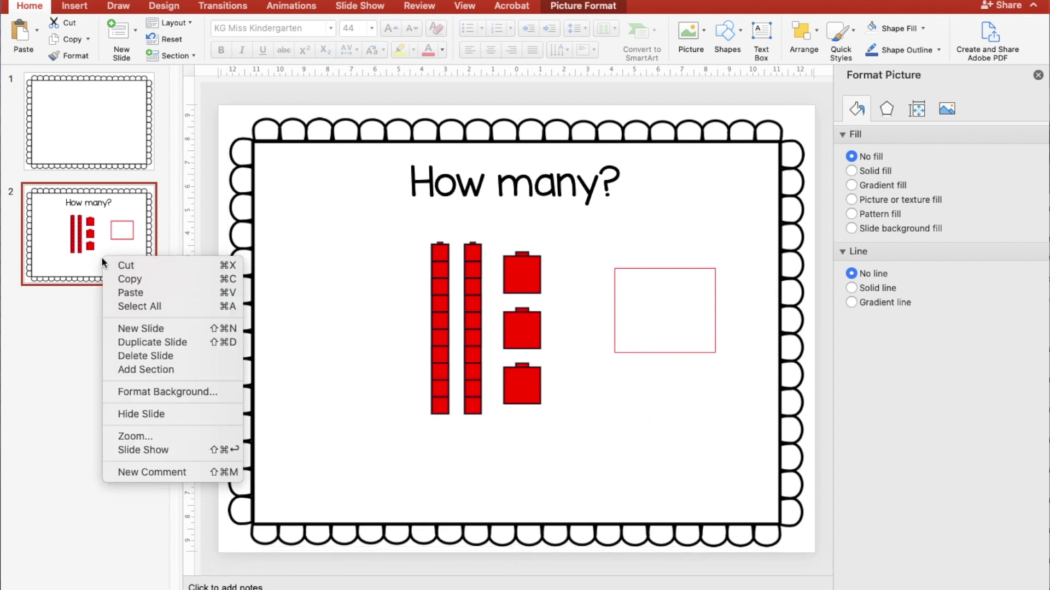
click(148, 341)
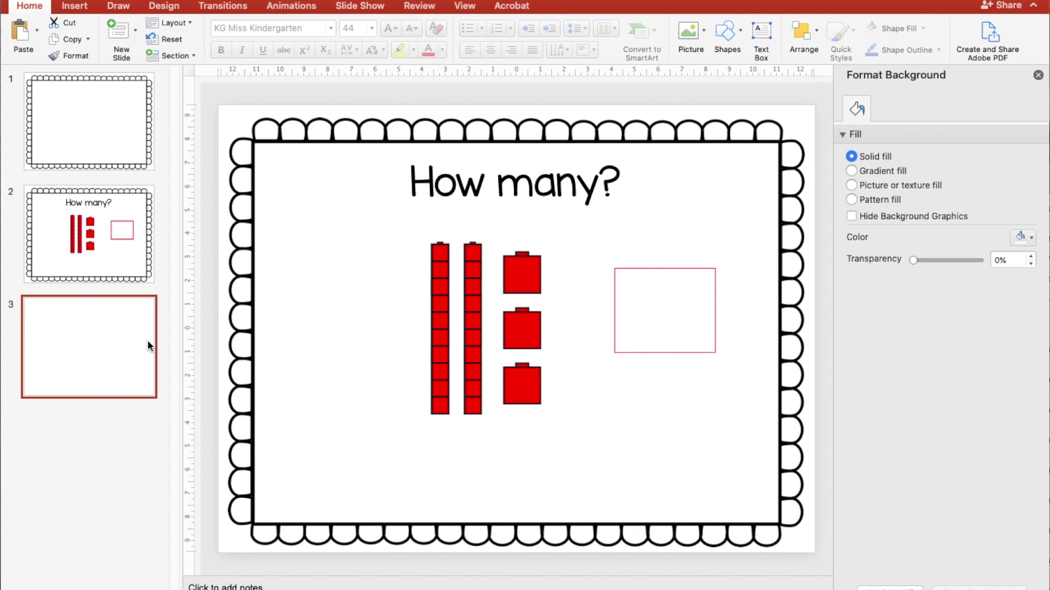
click(443, 309)
key(super+c)
key(super+v)
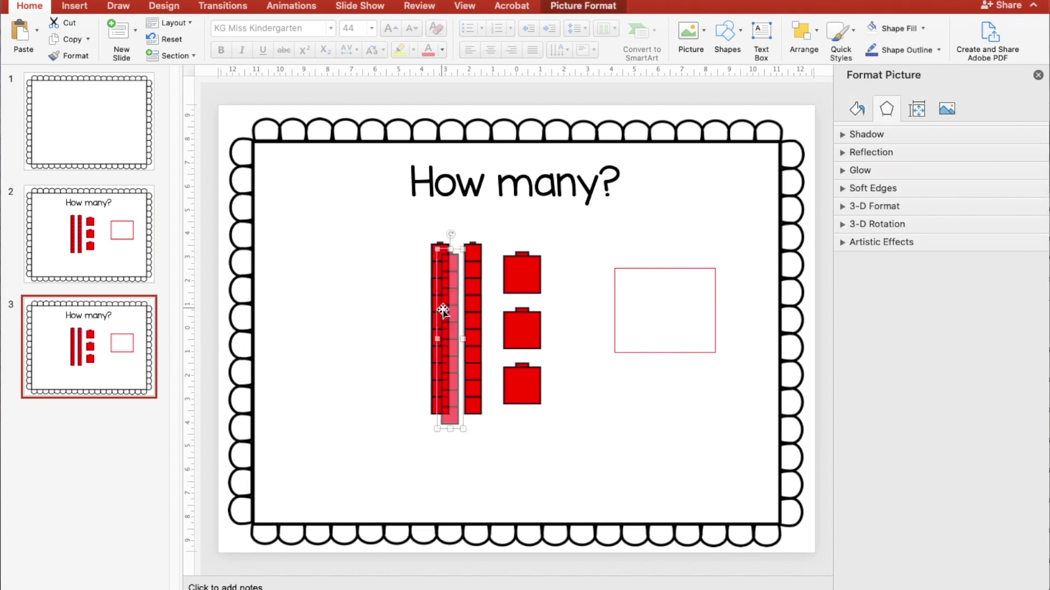
drag(443, 310, 379, 285)
key(super+v)
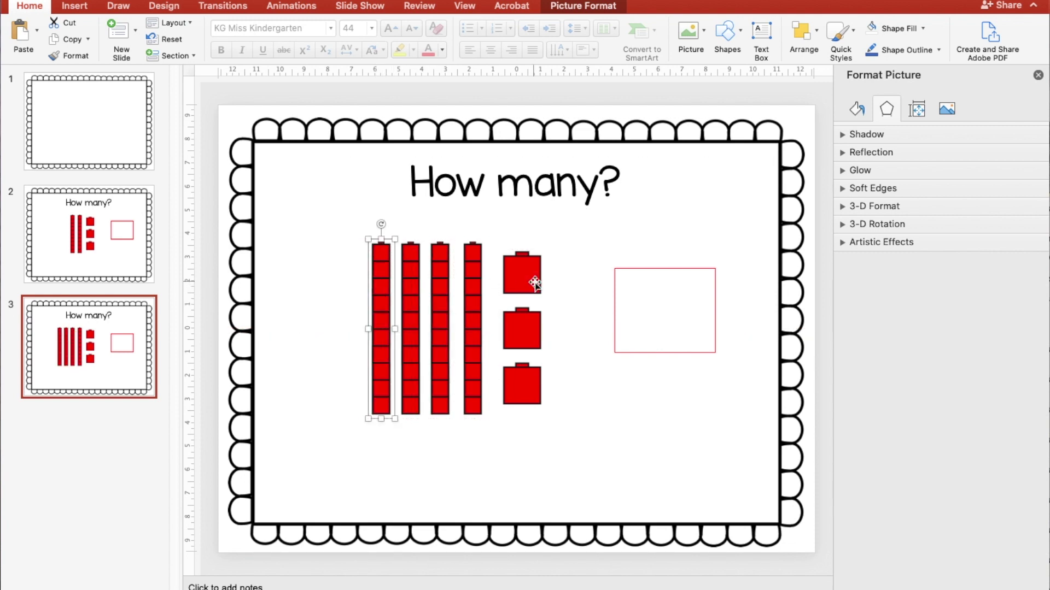
Copy the single cube and arrange the copies to show six cubes
click(526, 276)
key(super+c)
key(super+v)
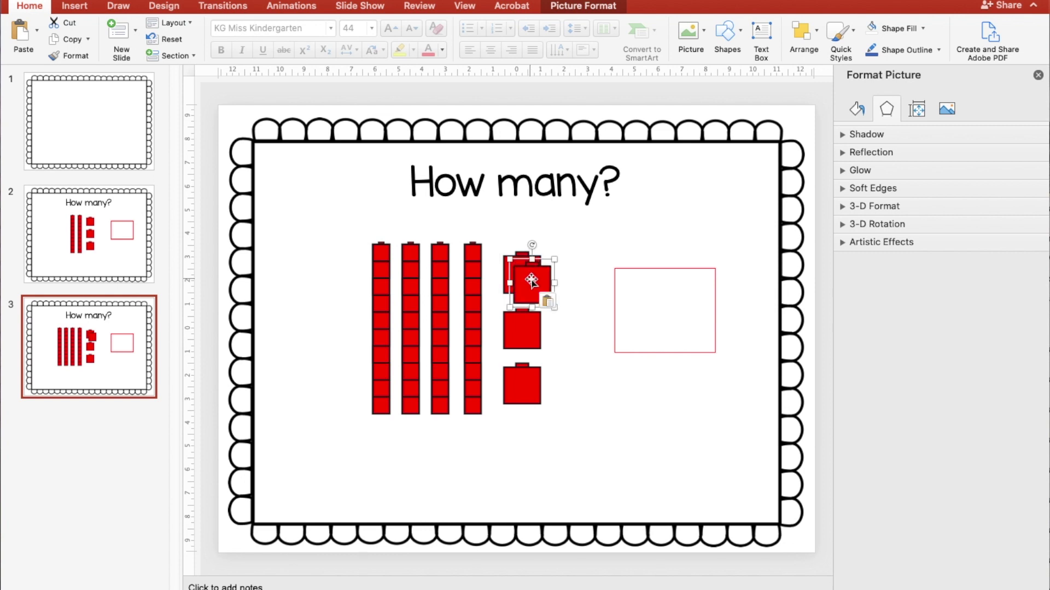
drag(531, 280, 562, 333)
key(super+v)
key(super+v)
drag(532, 288, 566, 389)
click(618, 395)
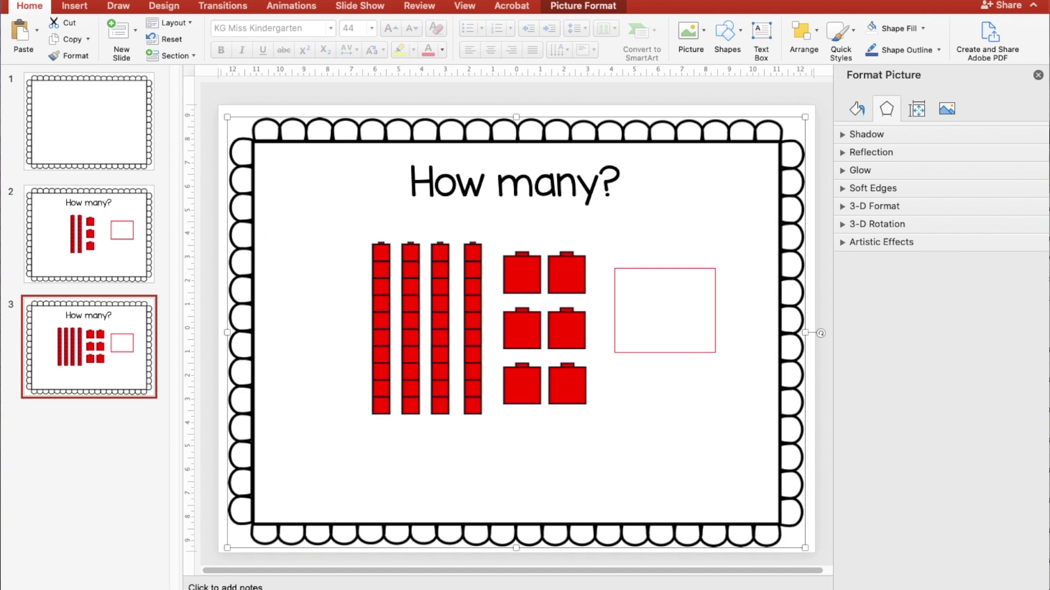
Export every slide as a separate JPEG into the 'unifix cubes' folder and confirm
click(39, 0)
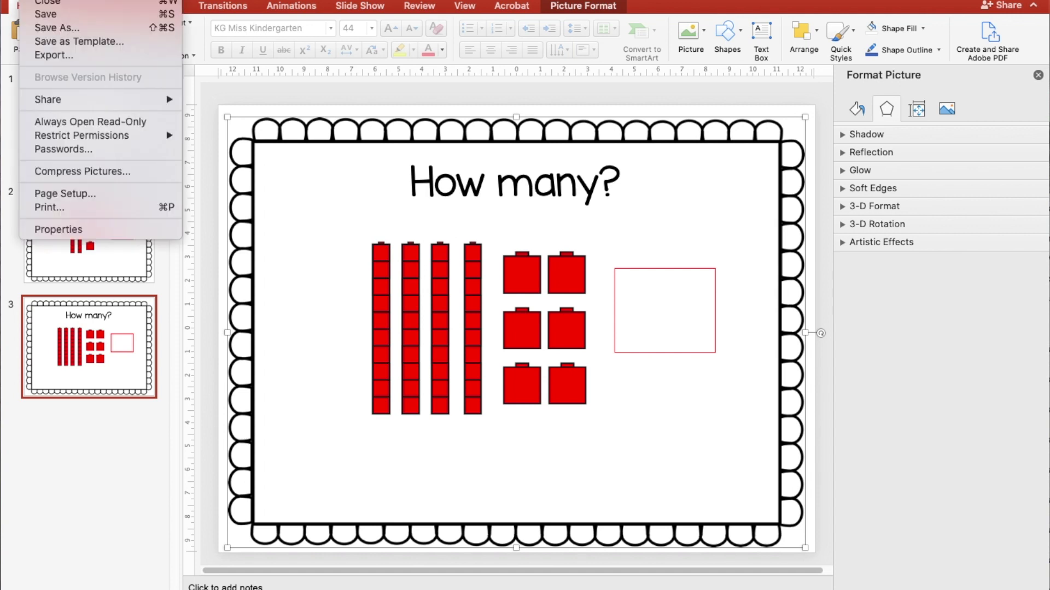
click(61, 56)
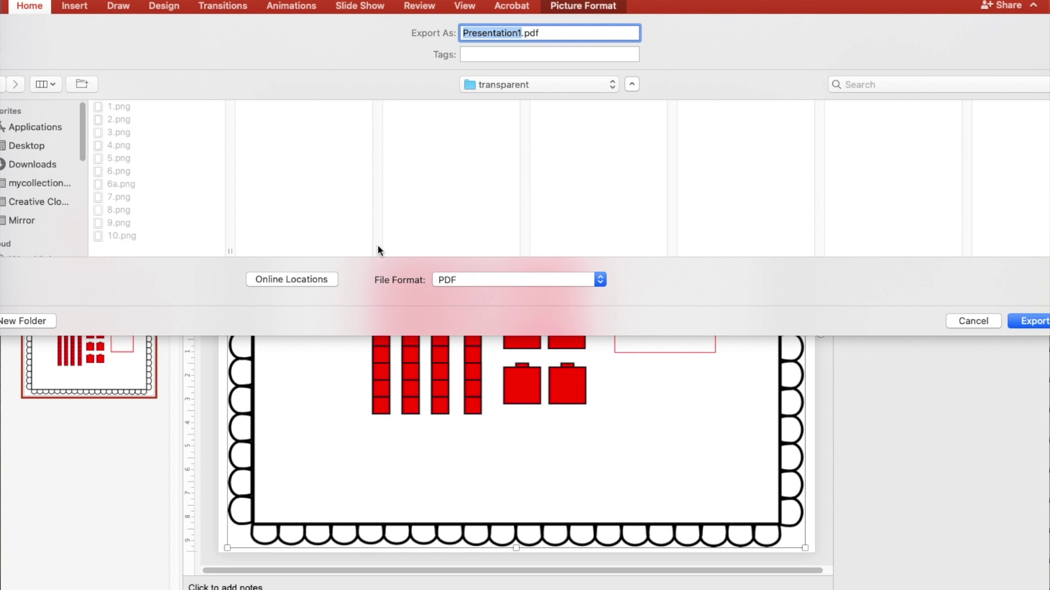
click(600, 280)
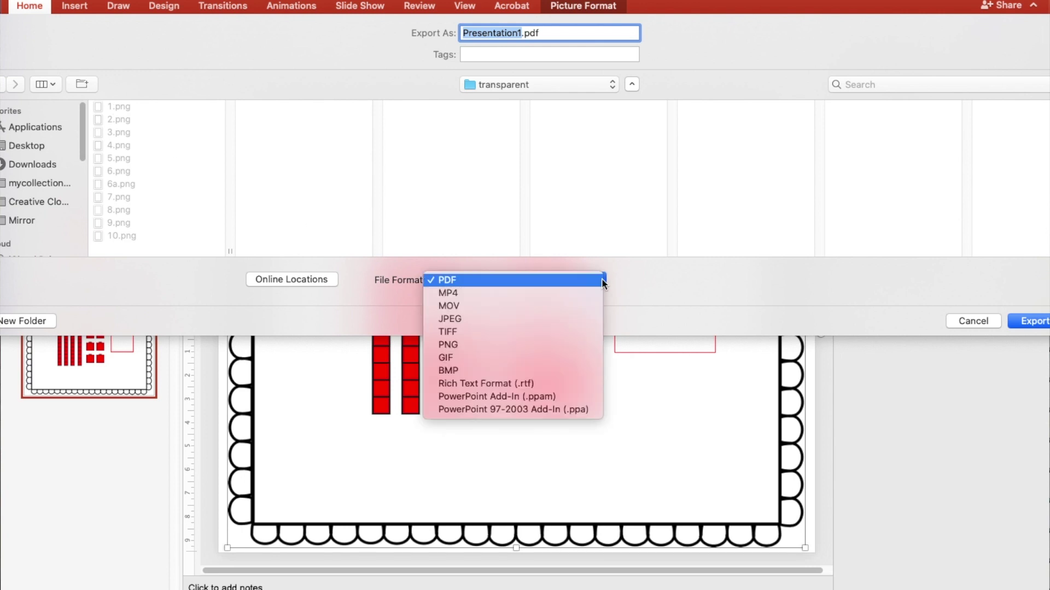
click(451, 317)
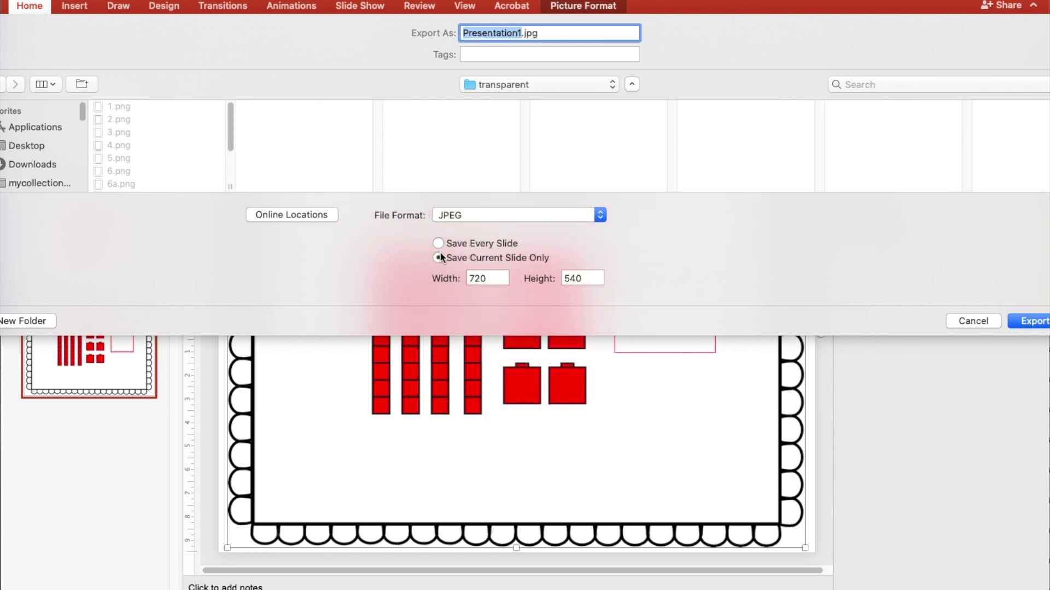
click(439, 244)
text(uni)
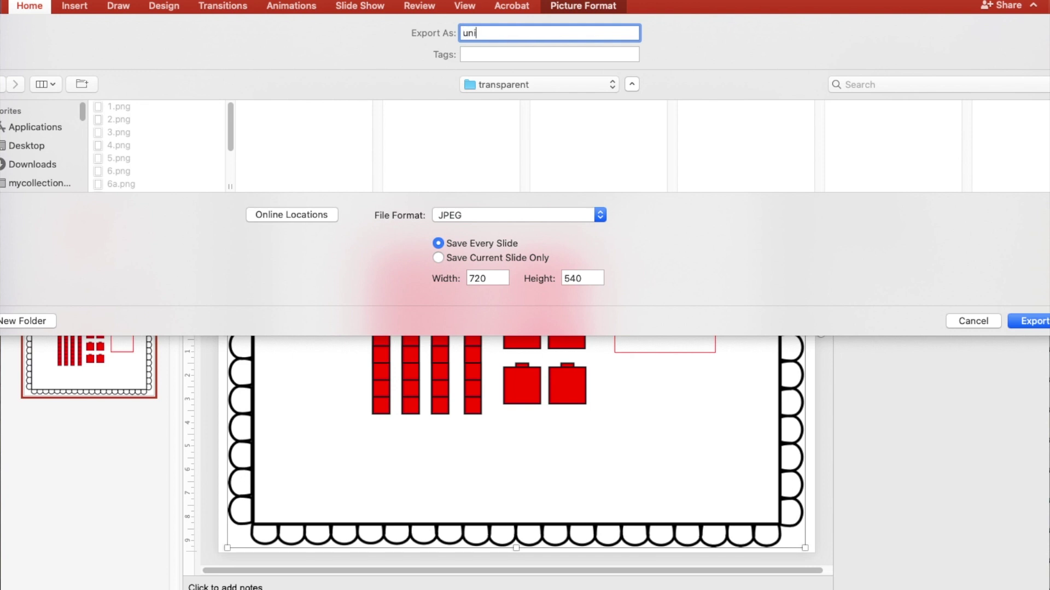
text(fix cubes)
click(1031, 323)
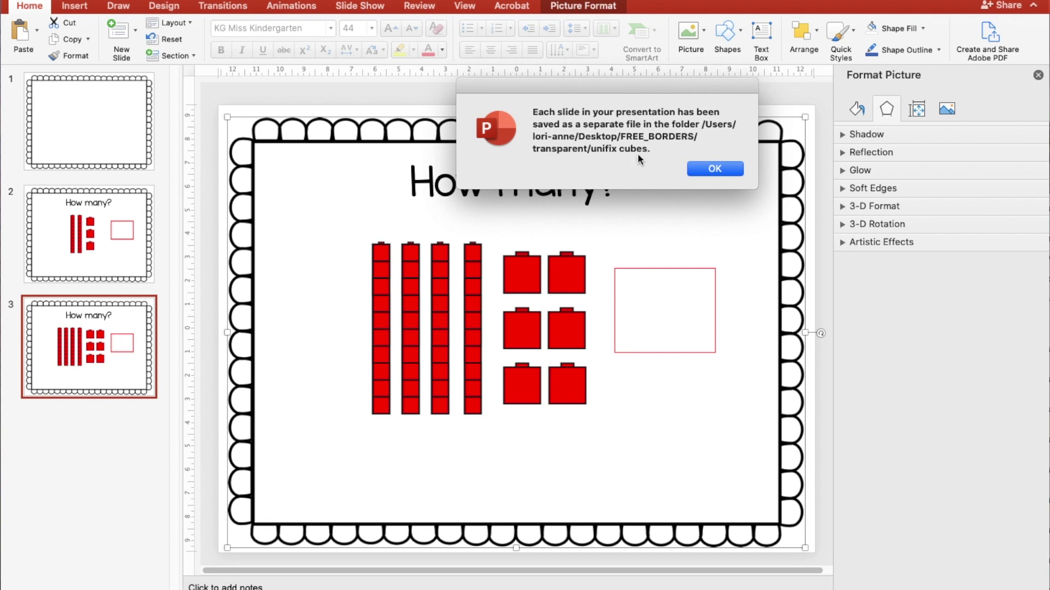
click(717, 168)
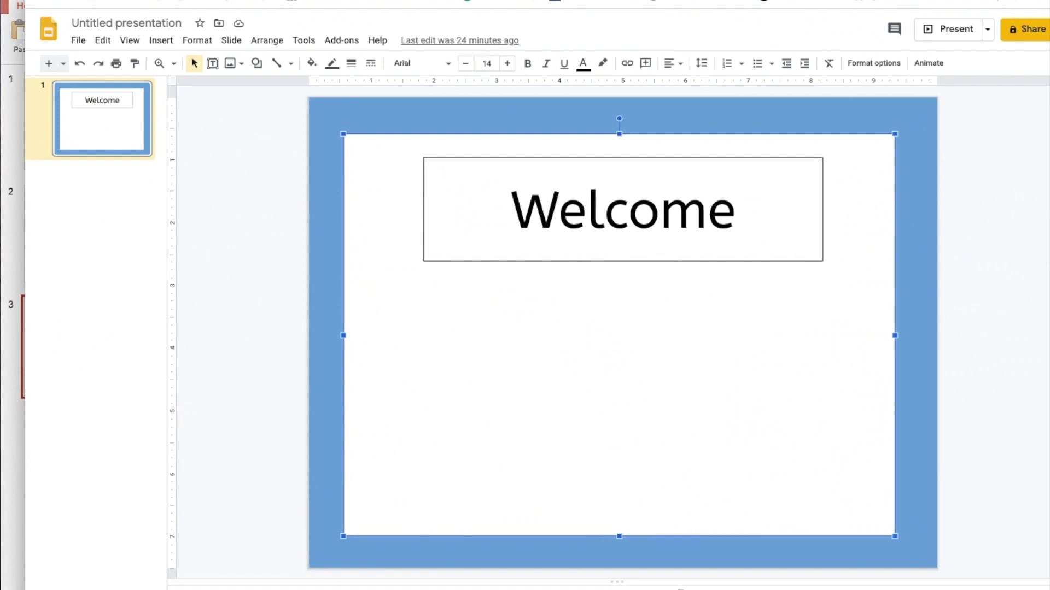
Add a new second slide and delete its title and body placeholders
double_click(445, 23)
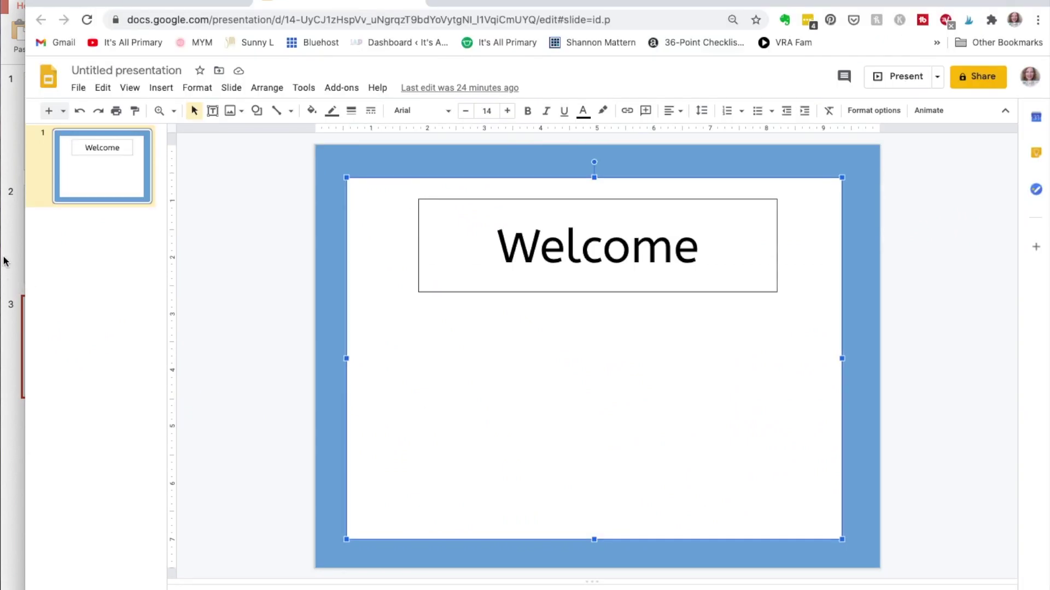
click(49, 112)
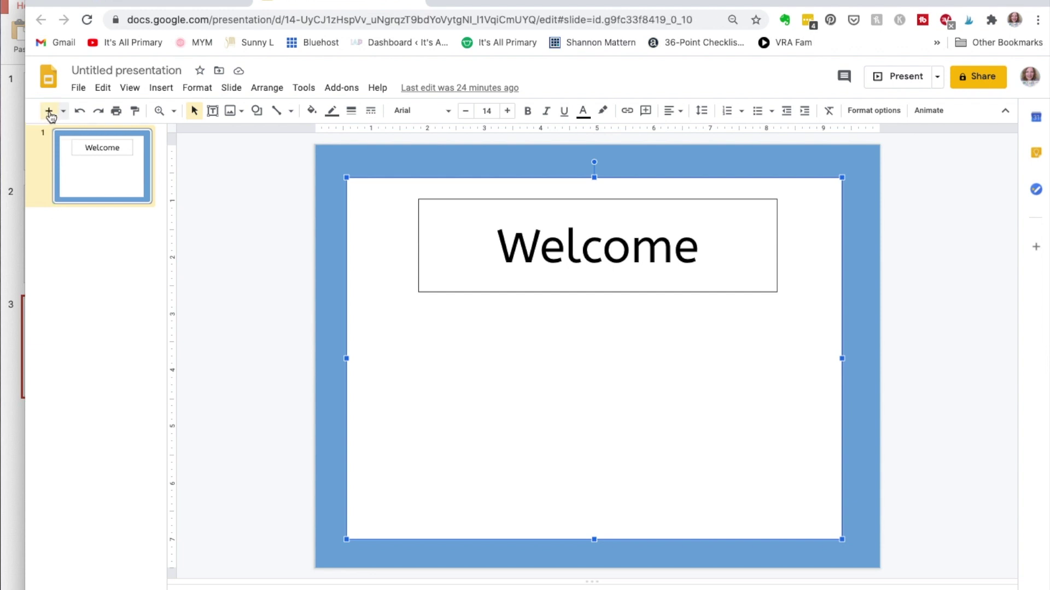
click(615, 181)
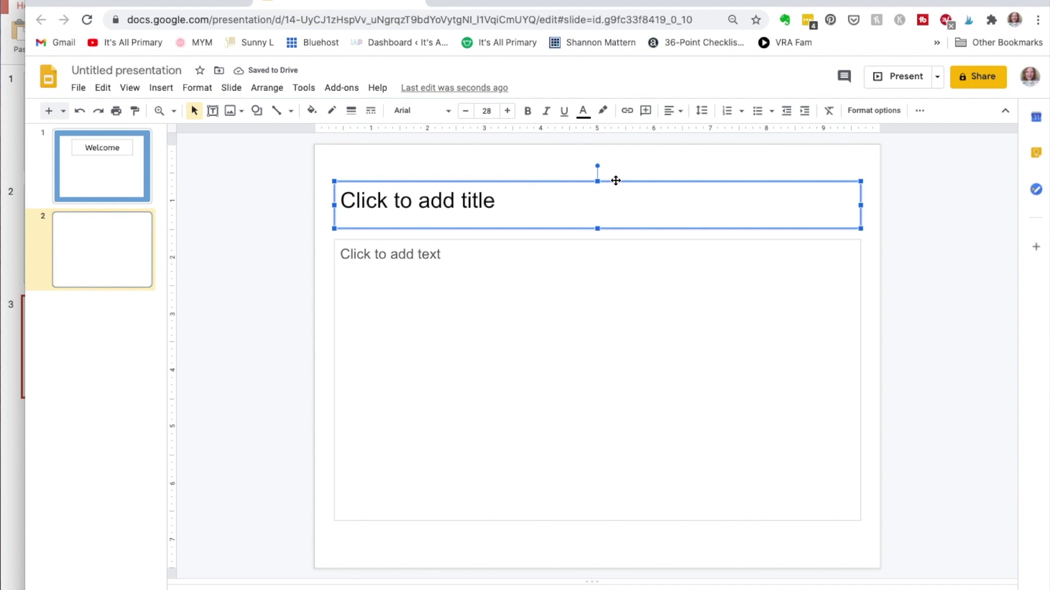
key(Delete)
click(606, 244)
key(Delete)
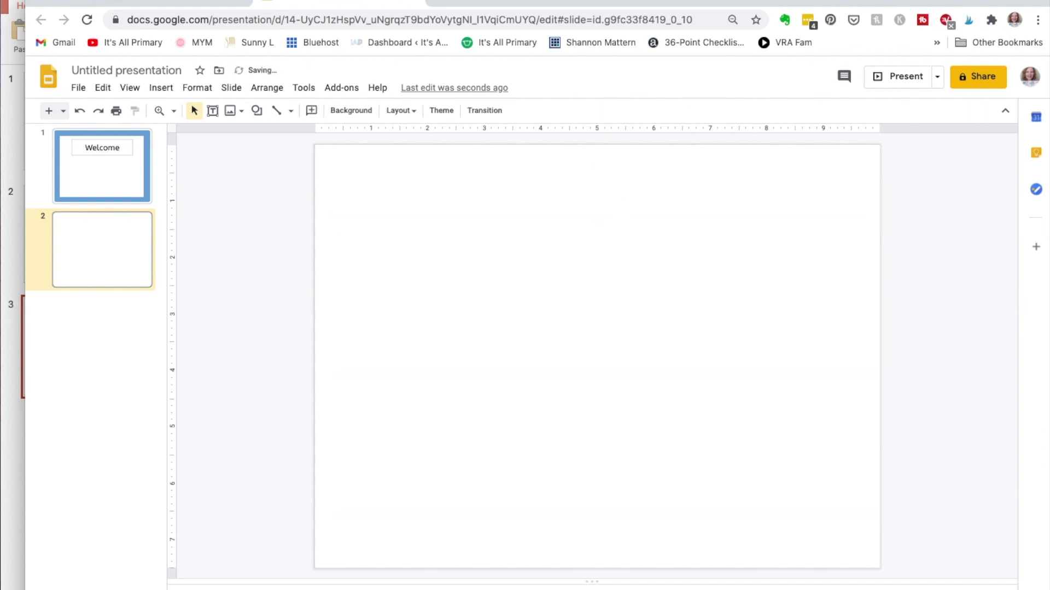
Choose Insert > Image > Upload from computer
click(167, 89)
mouse_move(197, 113)
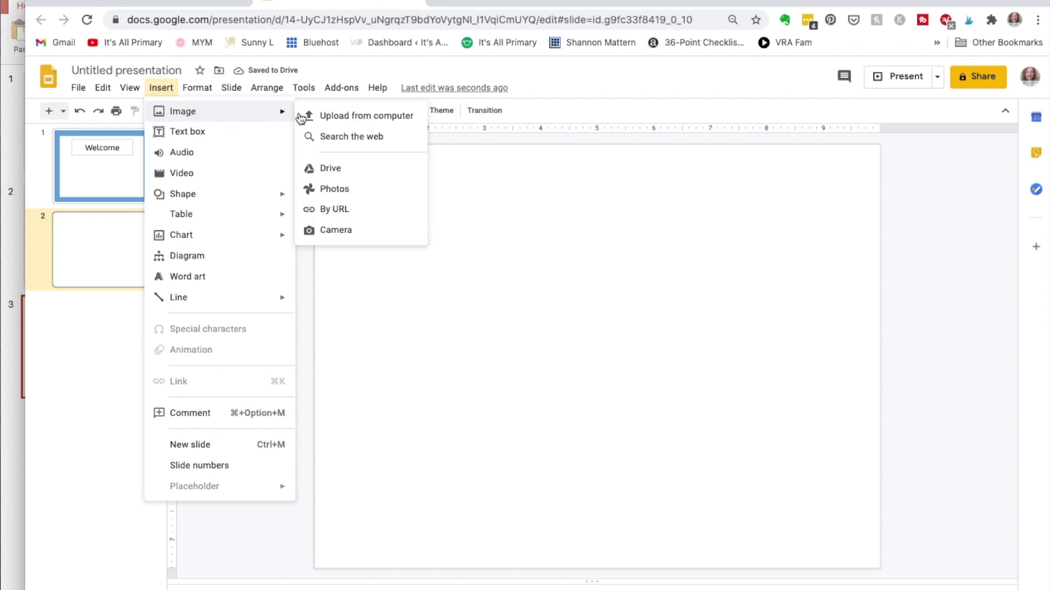
click(337, 117)
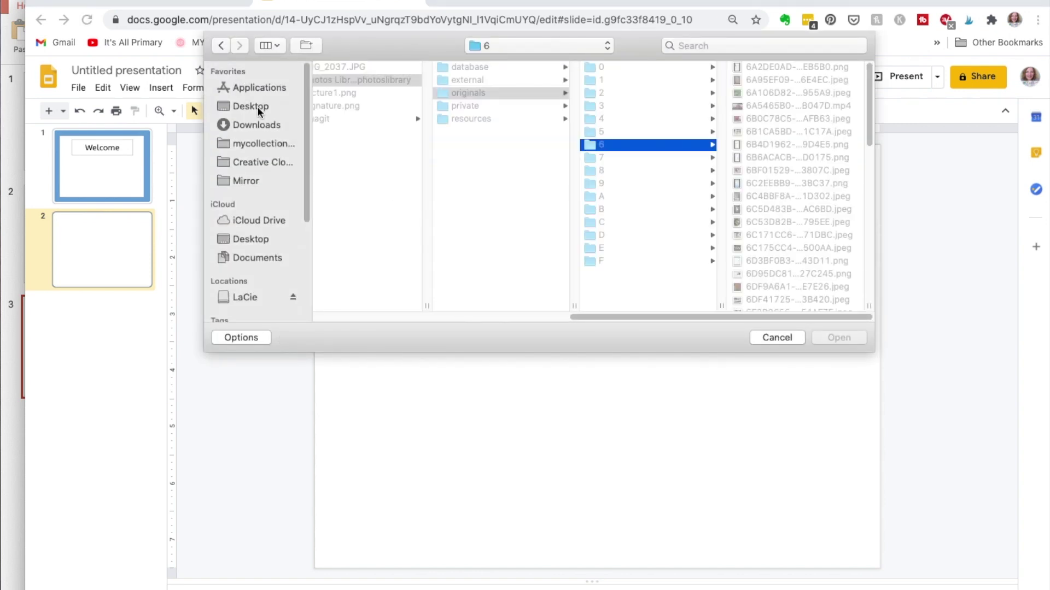
Insert Slide2.jpeg and Slide3.jpeg from Desktop/FREE_BORDERS/transparent/unifix cubes onto slide 2
click(258, 107)
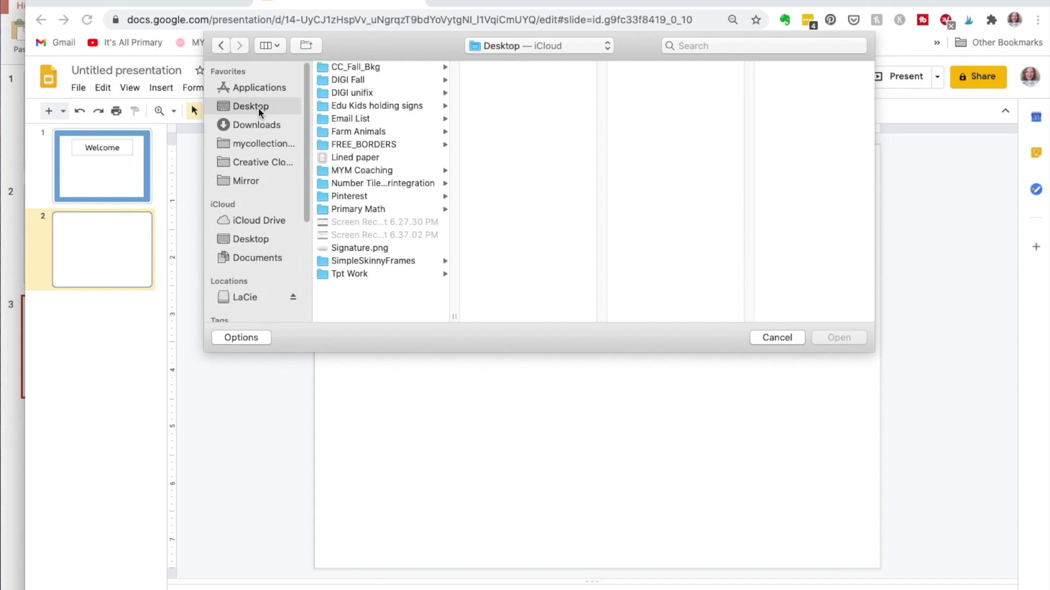
click(446, 145)
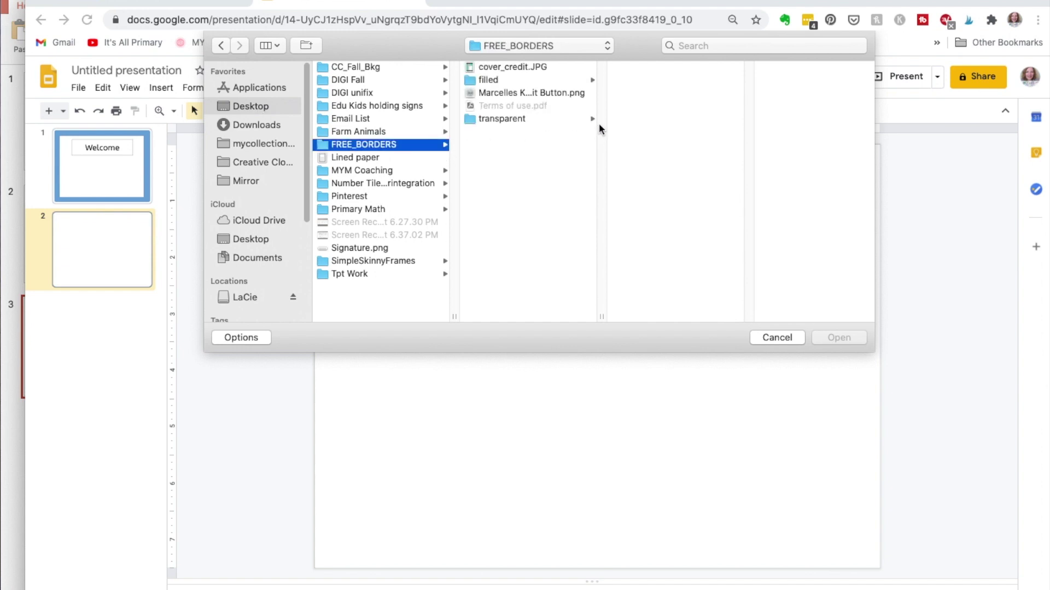
click(594, 120)
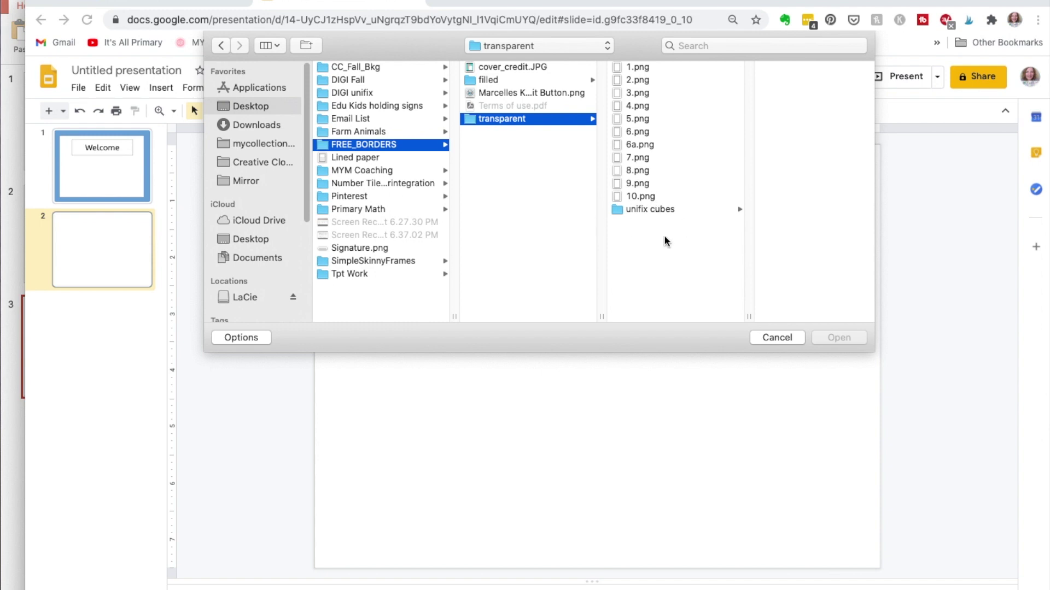
click(739, 209)
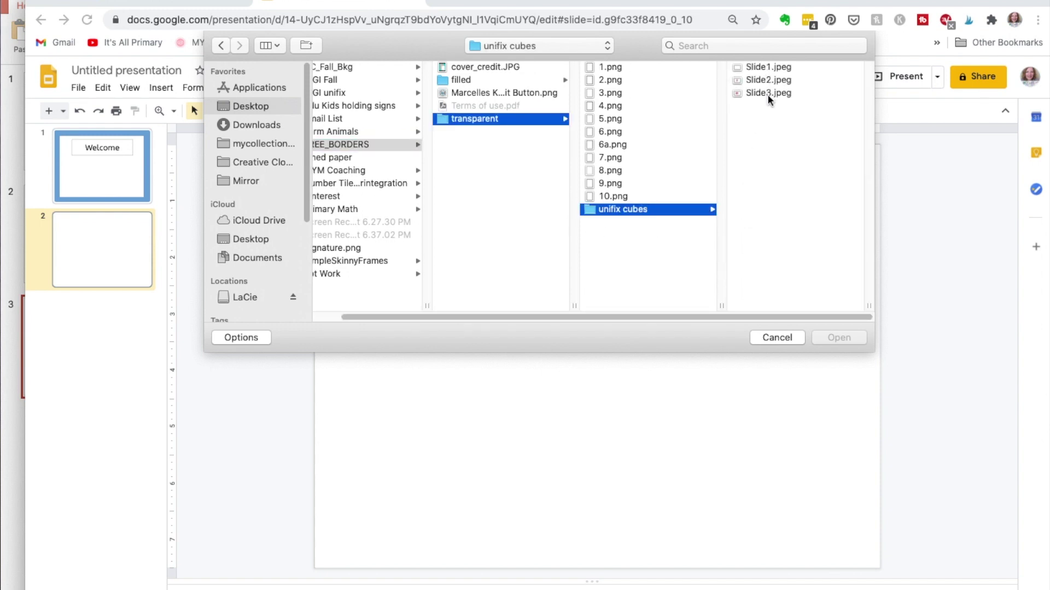
click(762, 80)
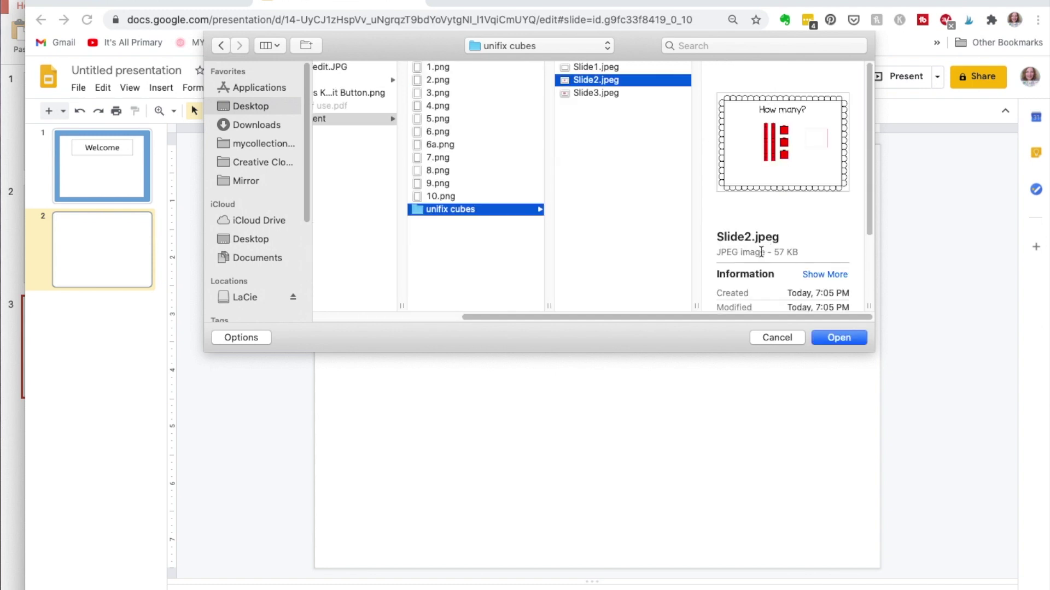
shift+click(604, 94)
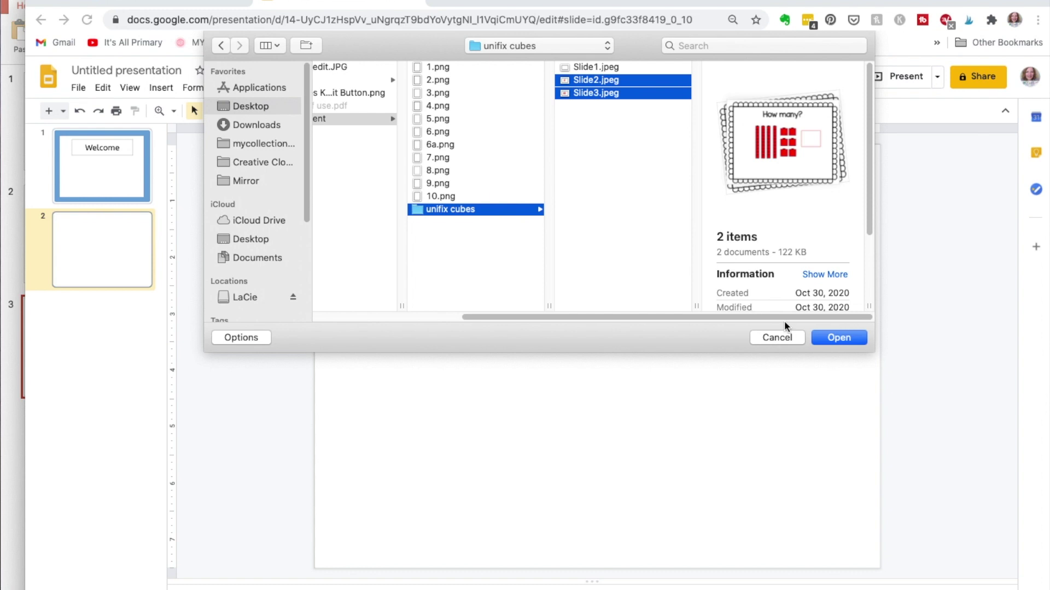
click(834, 339)
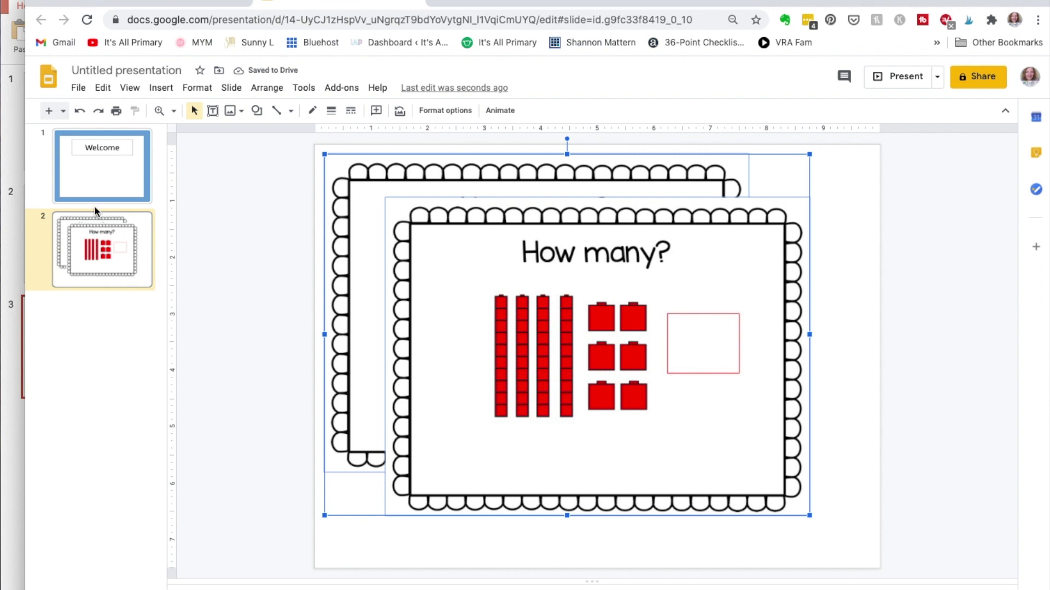
Add a placeholder-free third slide and copy slide 2's front 'How many?' cube image
click(49, 111)
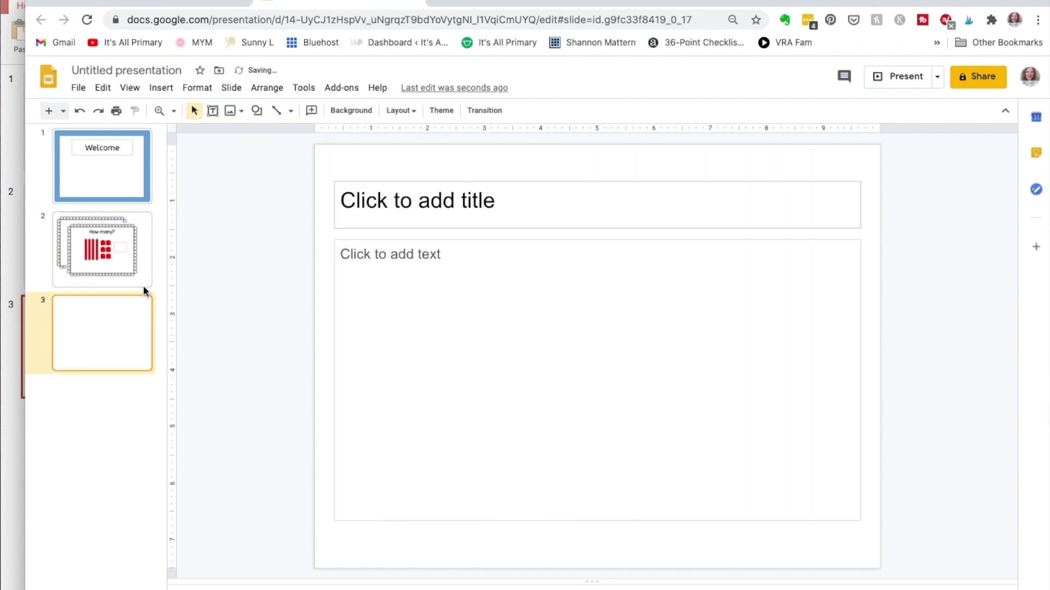
click(526, 180)
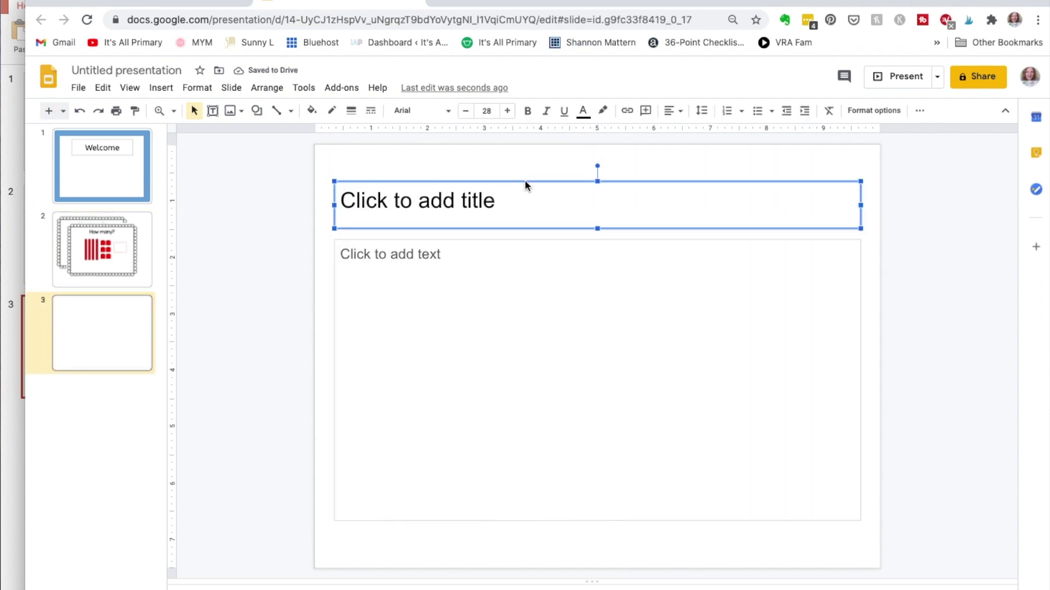
key(Delete)
click(532, 240)
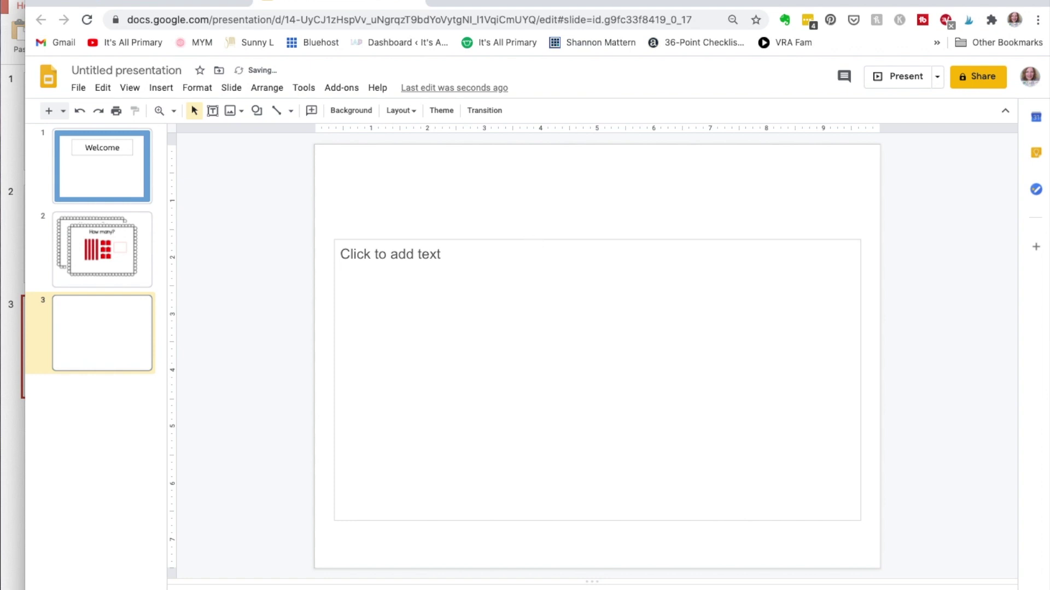
key(Delete)
click(124, 238)
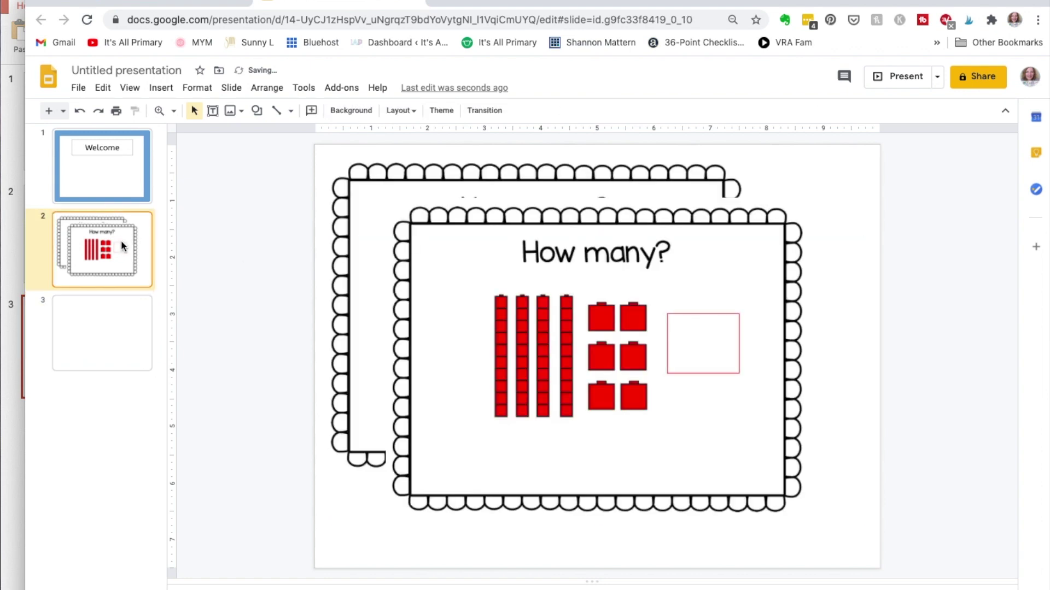
click(513, 266)
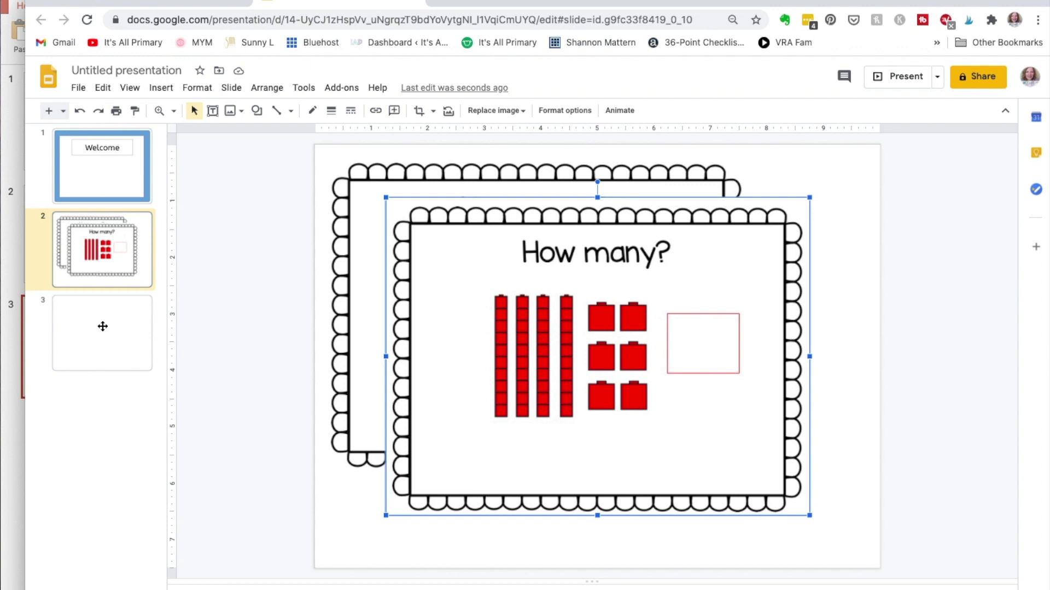
click(102, 327)
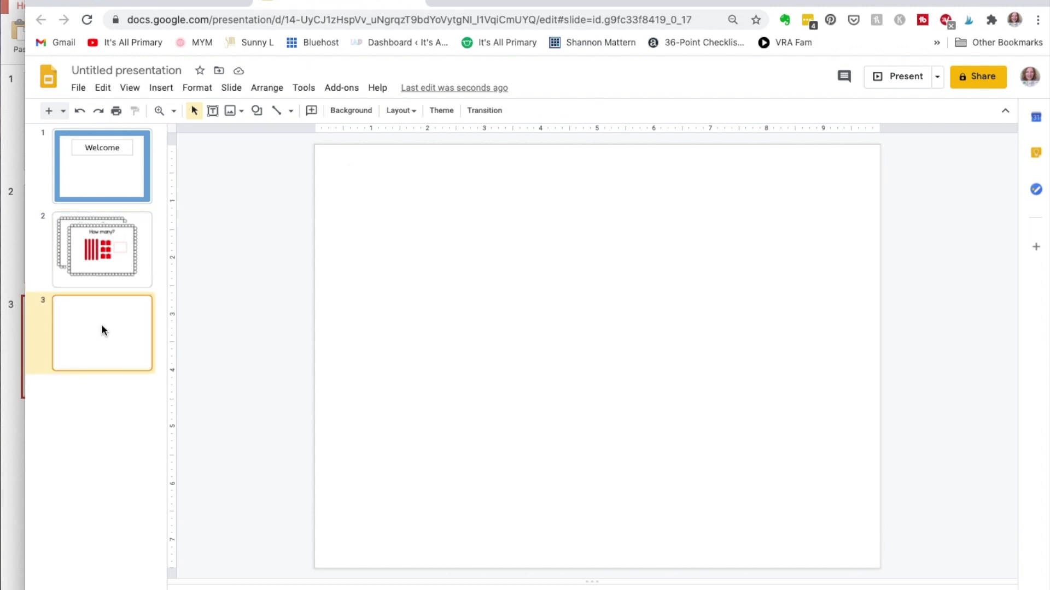
Paste the copied cube image onto slide 3 and stretch it to fill the slide
right_click(383, 282)
click(423, 337)
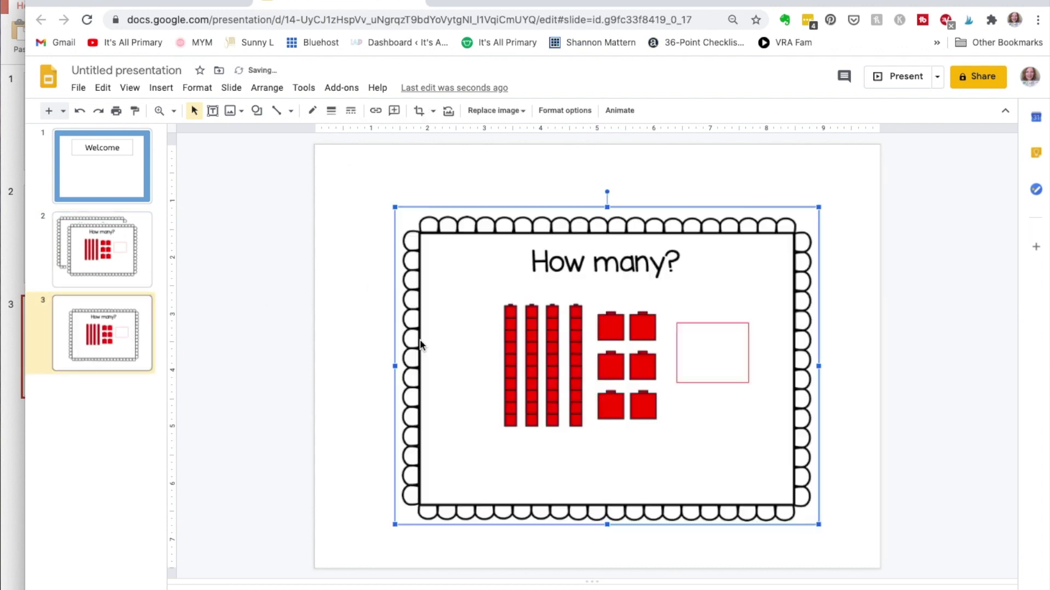
drag(431, 341, 442, 275)
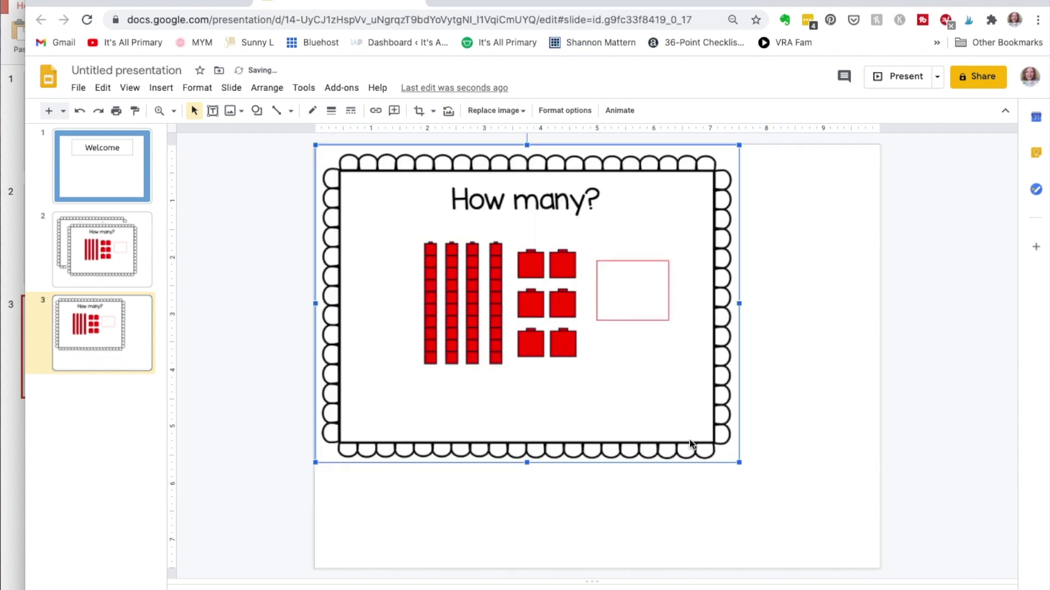
drag(738, 464, 878, 515)
click(924, 412)
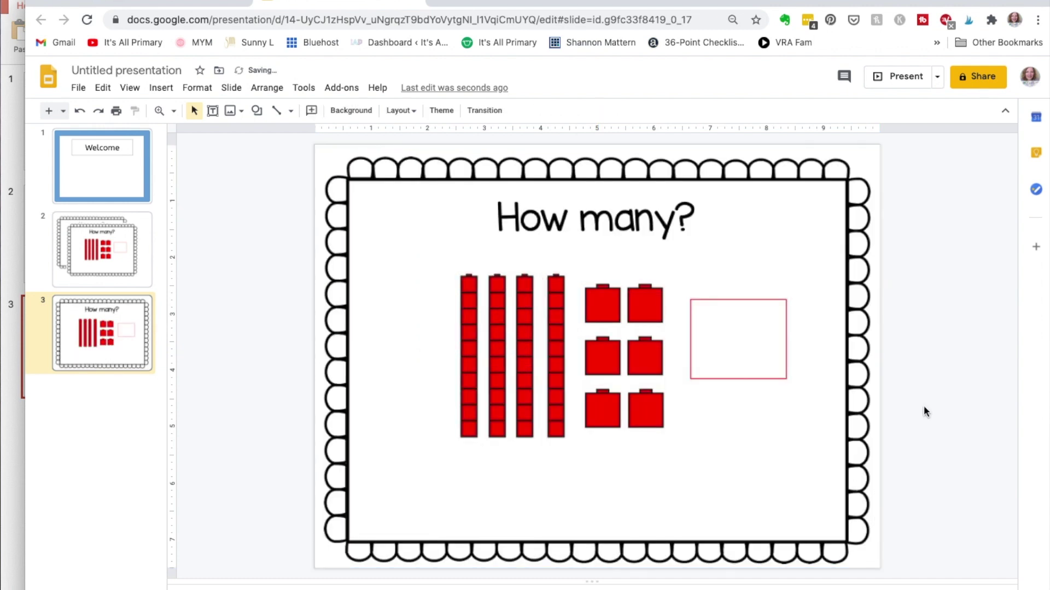
Delete slide 2's front image and stretch its border image to fill the slide
click(130, 254)
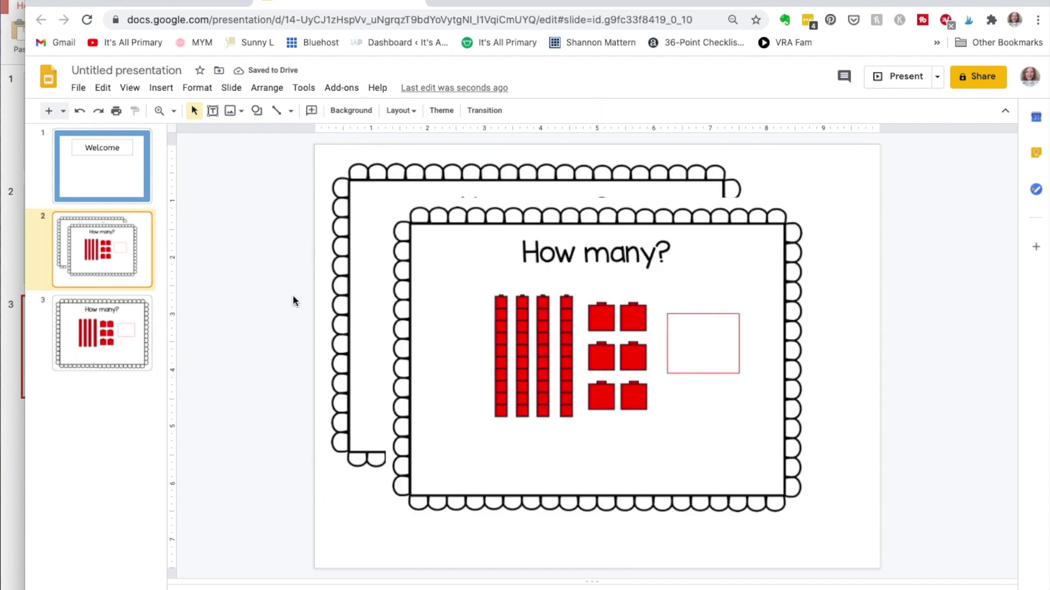
click(618, 280)
key(Delete)
click(531, 263)
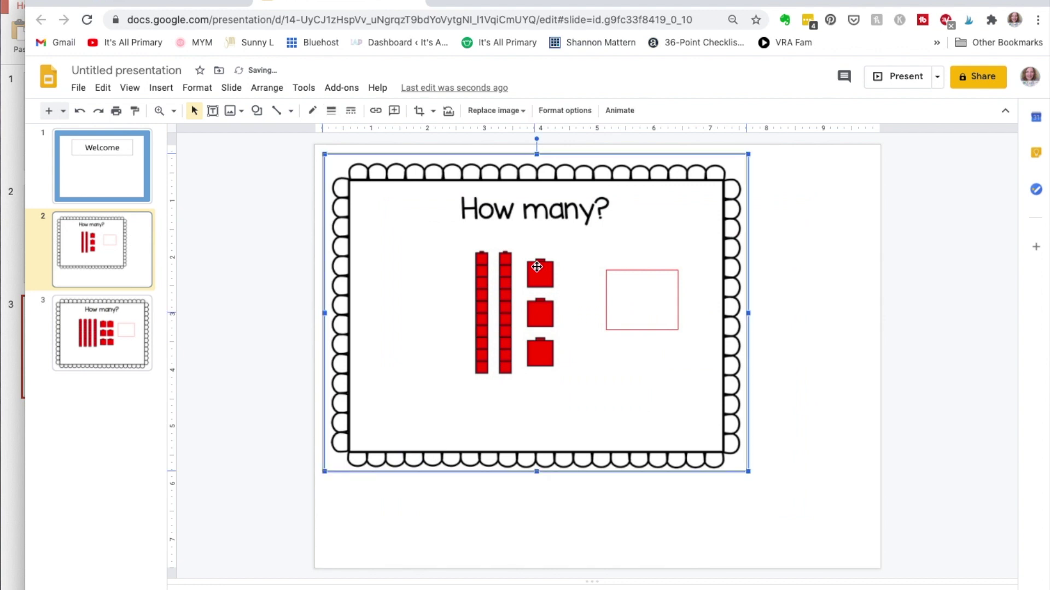
drag(531, 262, 521, 254)
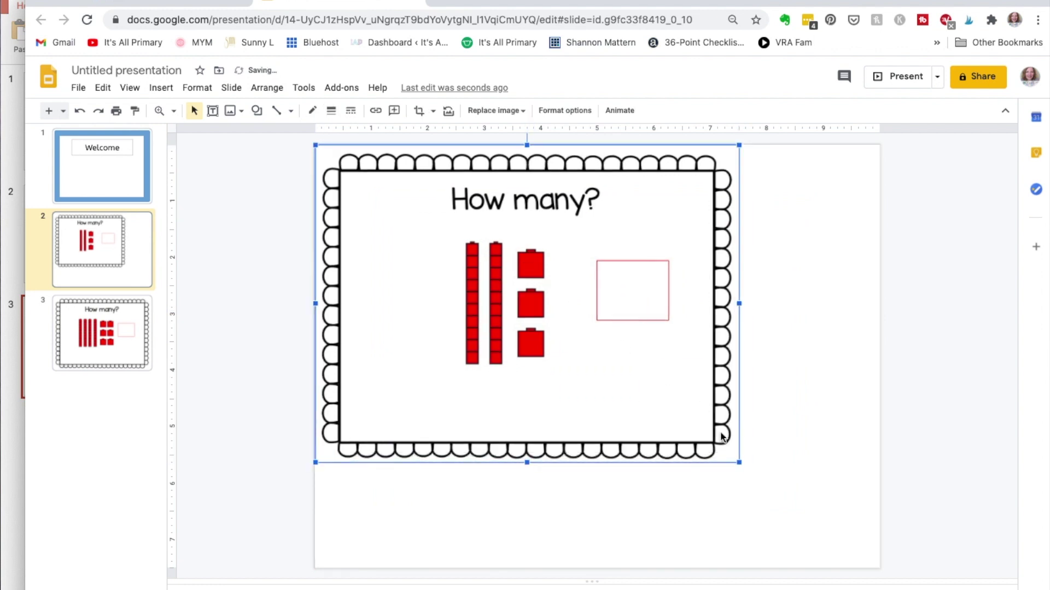
drag(742, 463, 870, 481)
click(939, 406)
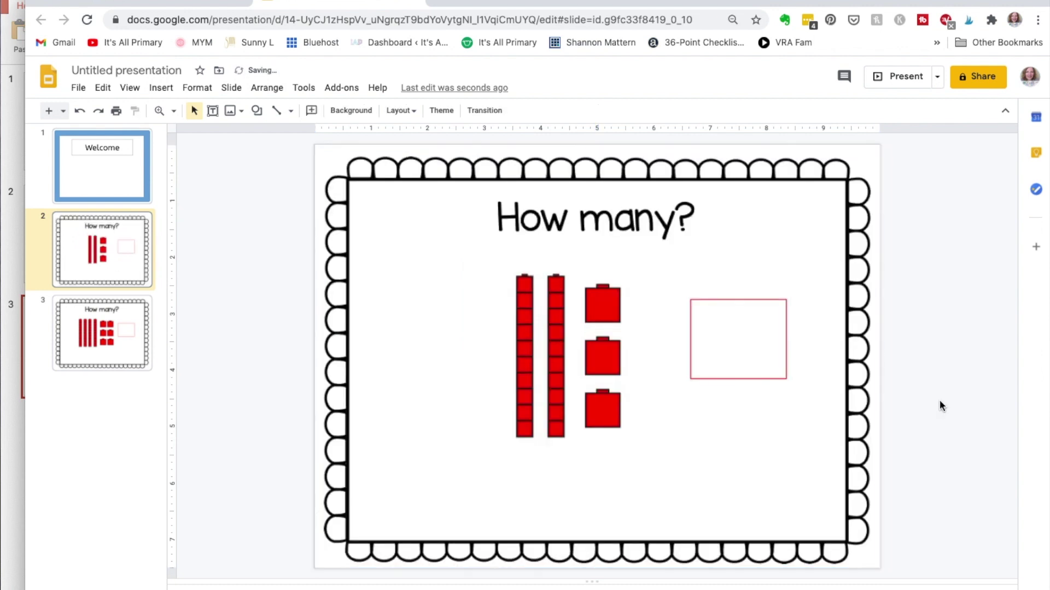
Nudge slide 3's scalloped border image slightly left
click(96, 342)
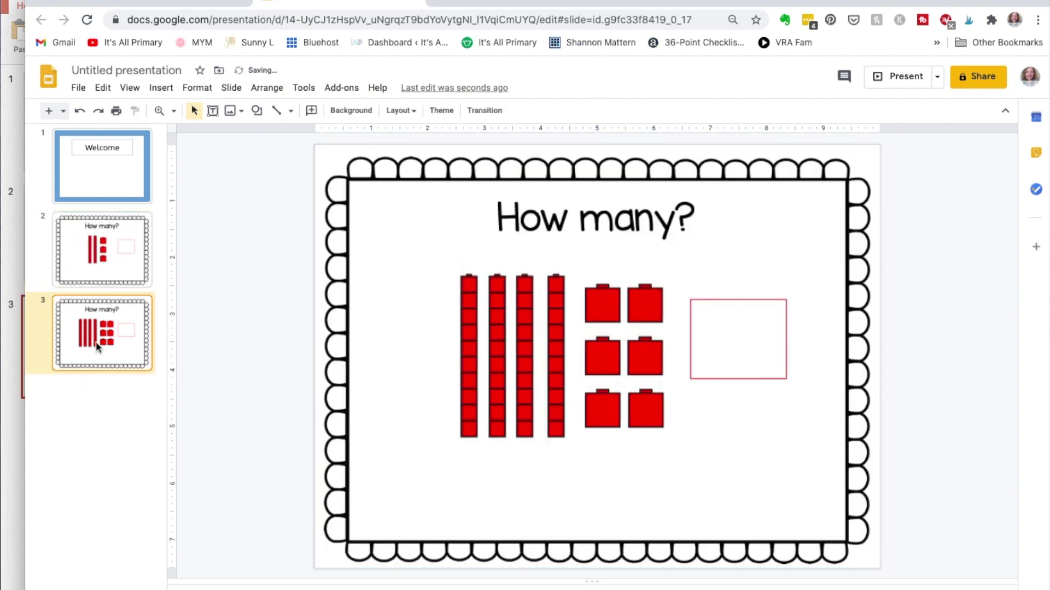
click(499, 326)
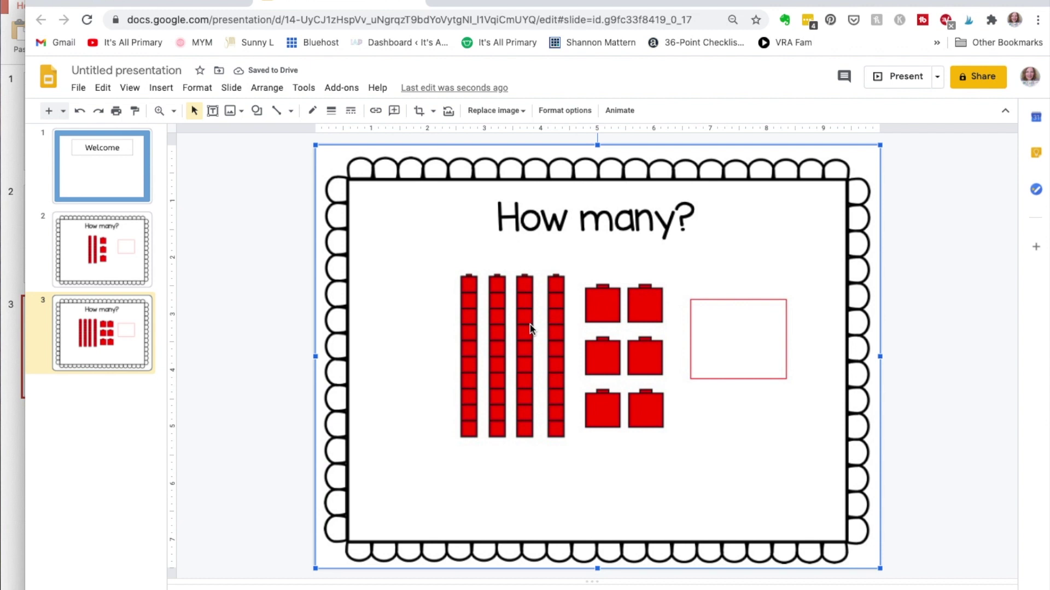
drag(624, 314, 613, 365)
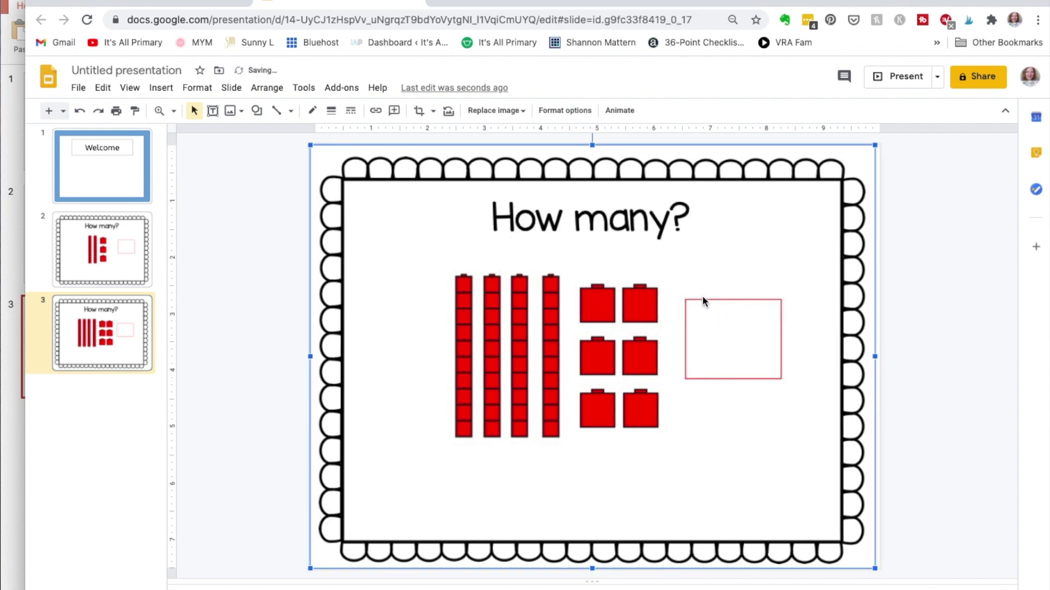
click(130, 250)
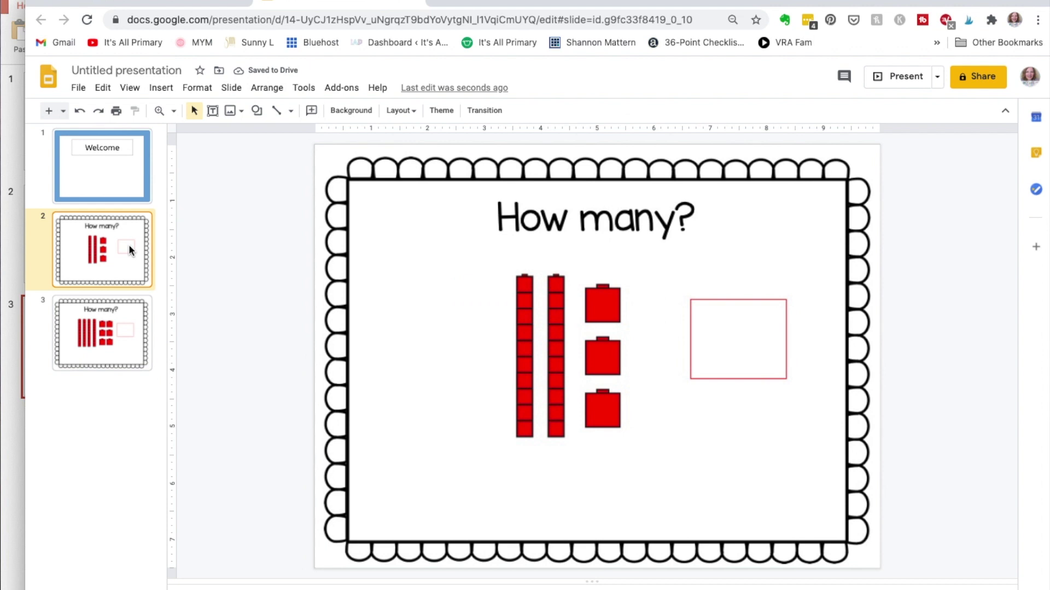
click(213, 113)
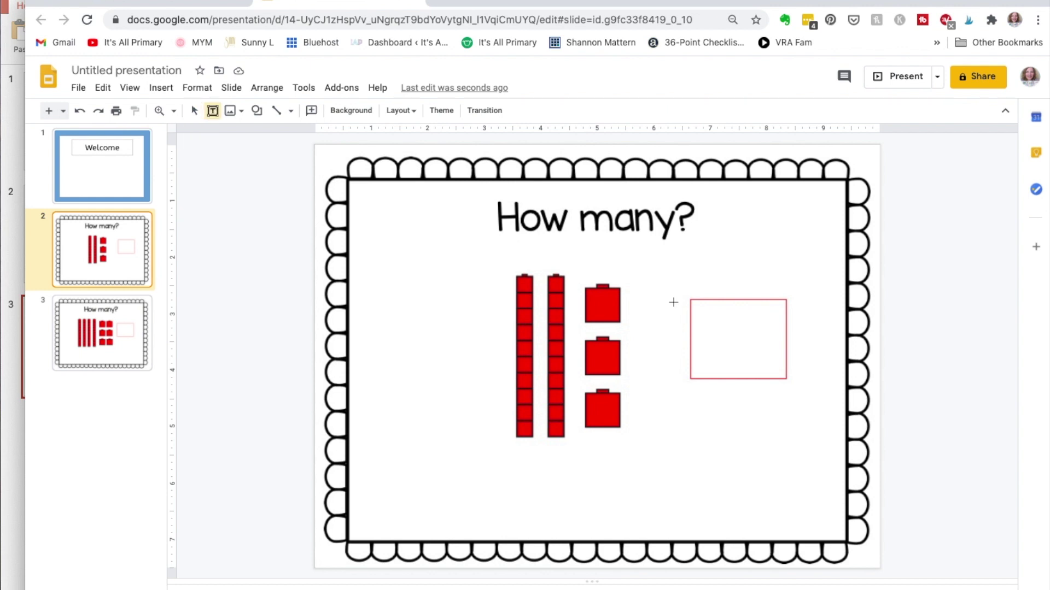
Draw a text box over the red square and type 23
drag(689, 299, 785, 377)
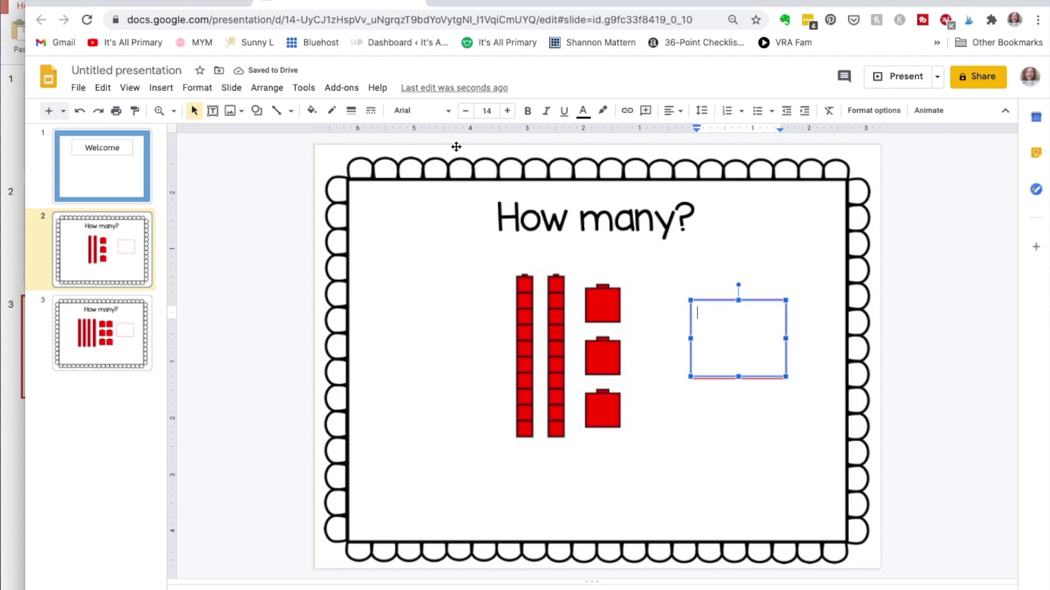
click(494, 112)
double_click(483, 111)
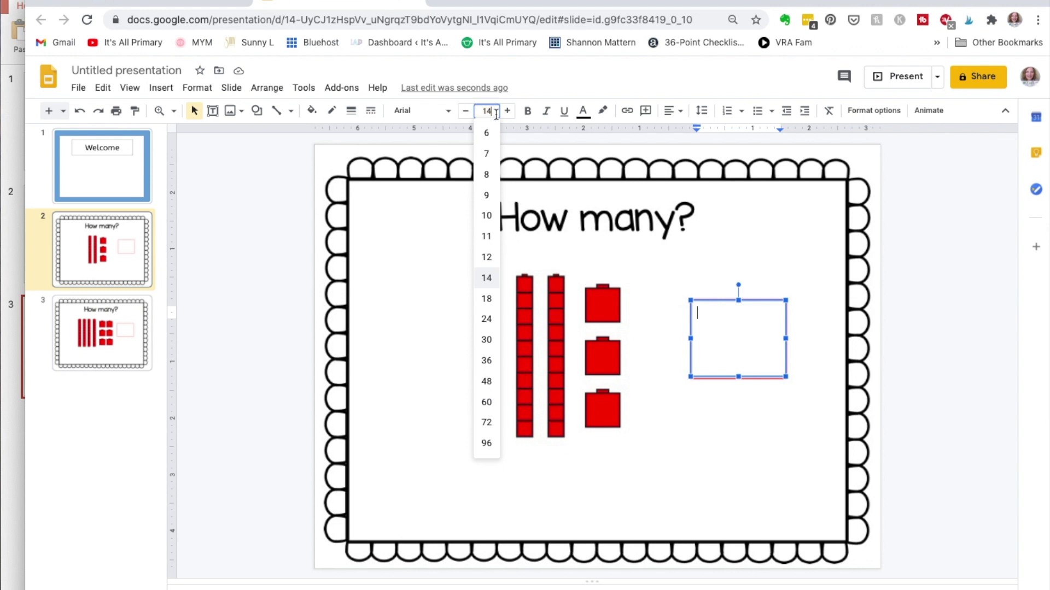
click(727, 326)
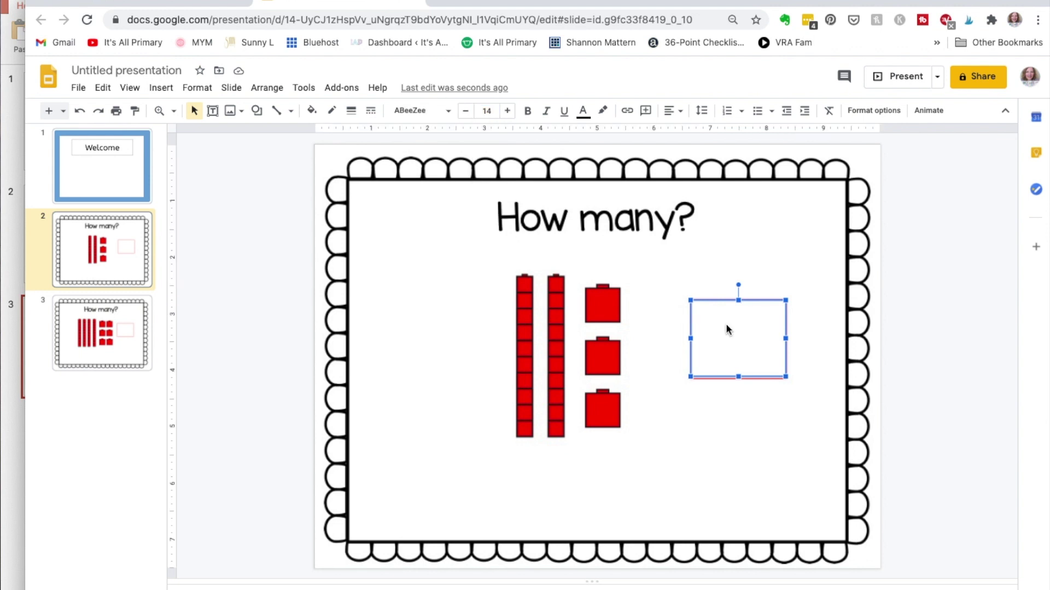
click(726, 327)
text(23)
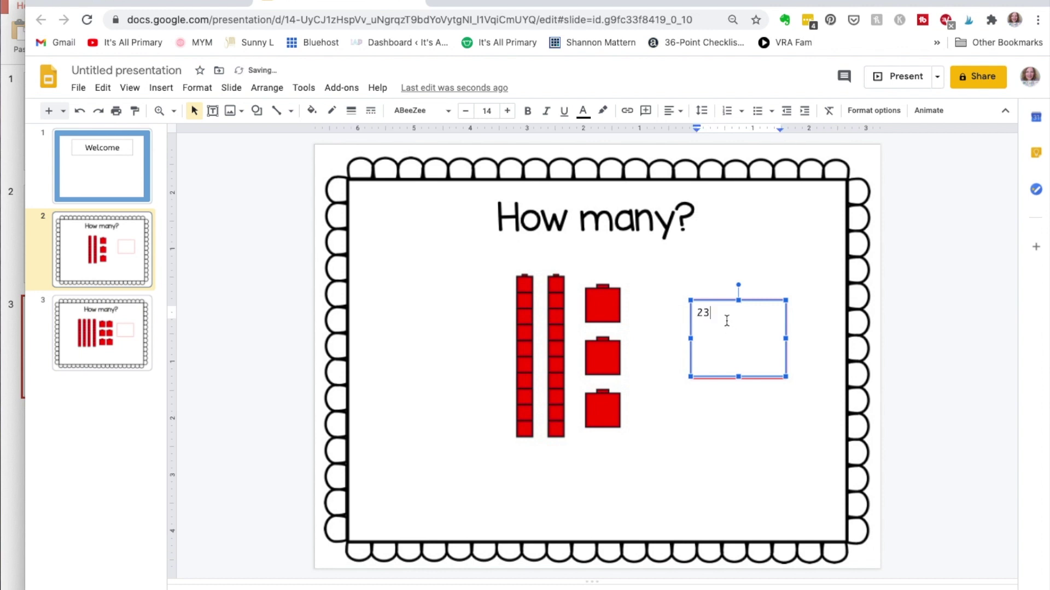
Enlarge the 23 to font size 72
drag(714, 313, 690, 313)
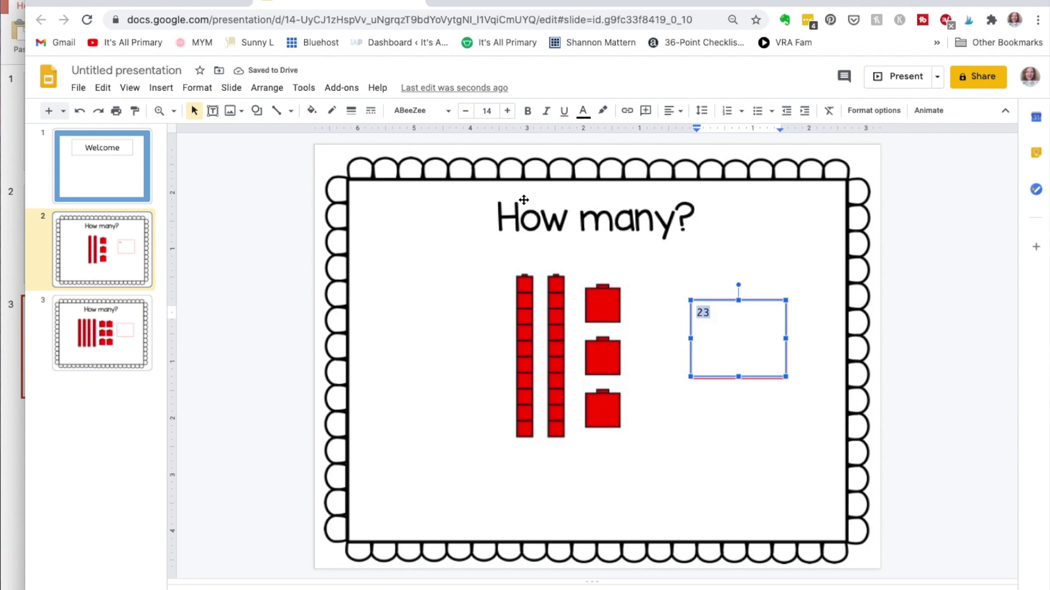
click(483, 111)
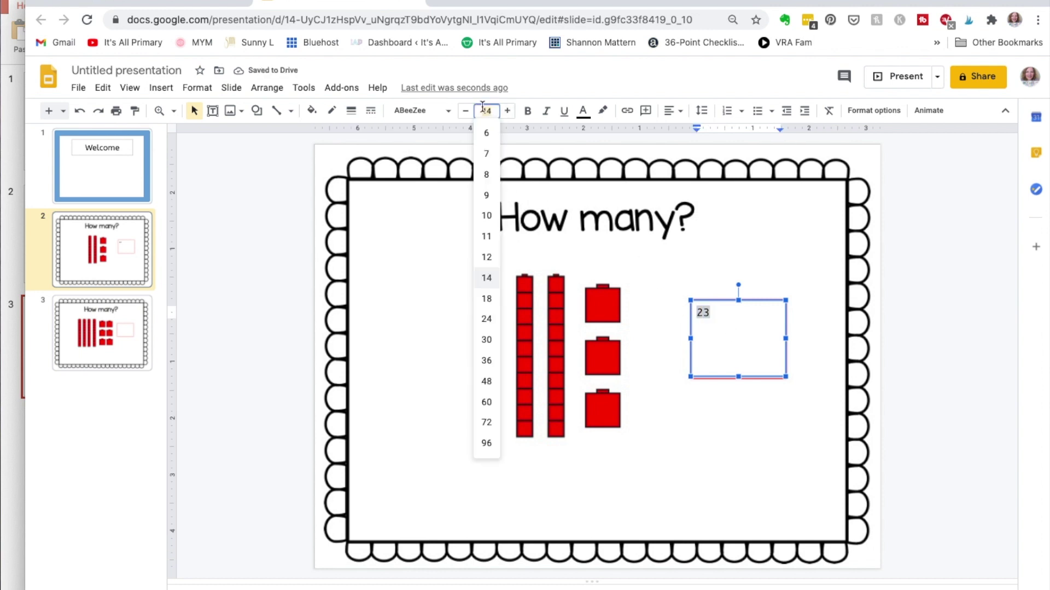
click(490, 383)
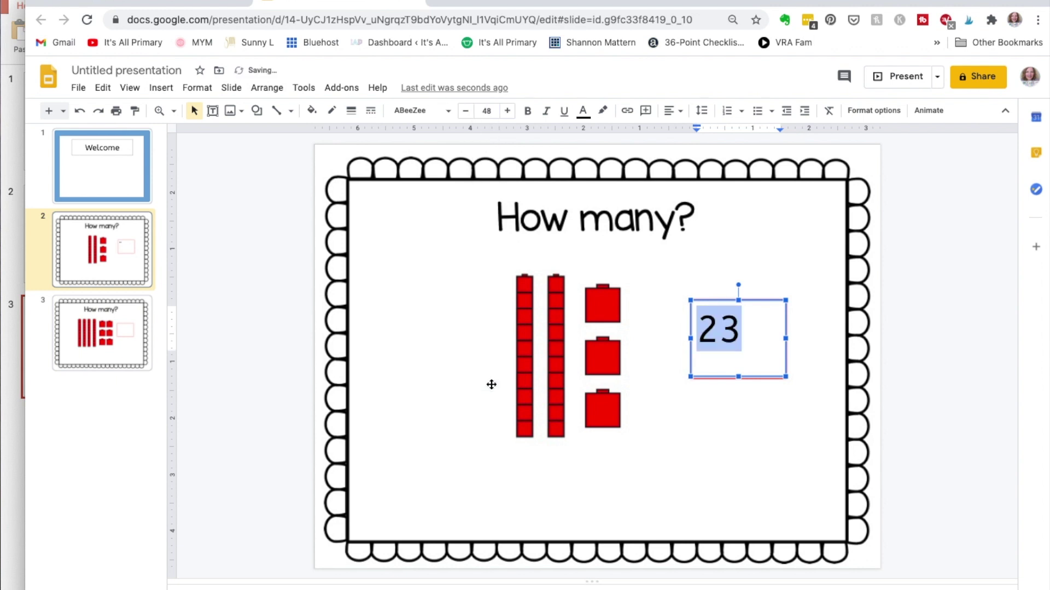
click(498, 111)
click(485, 402)
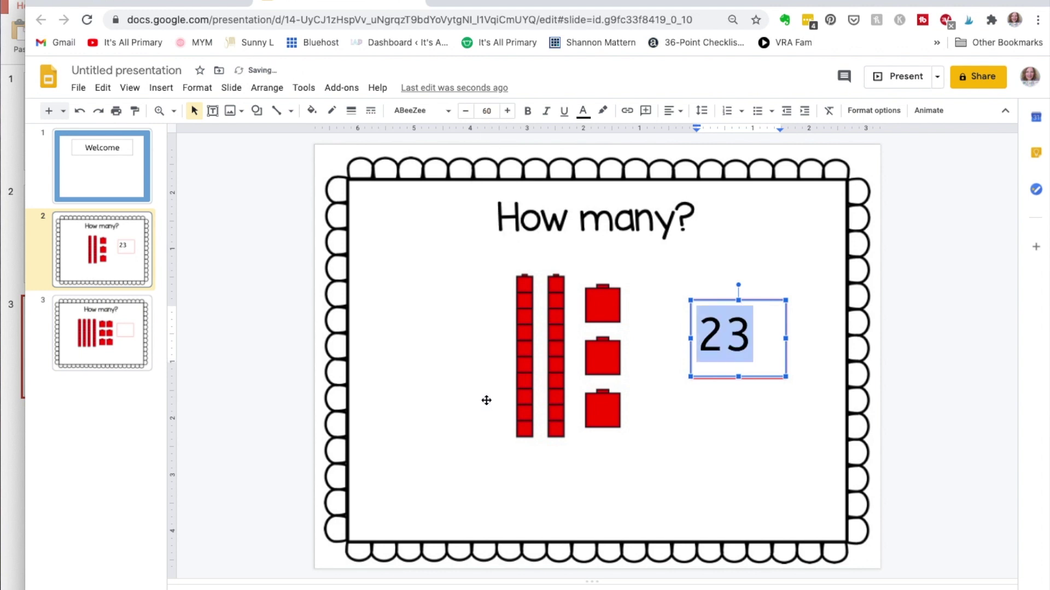
click(486, 110)
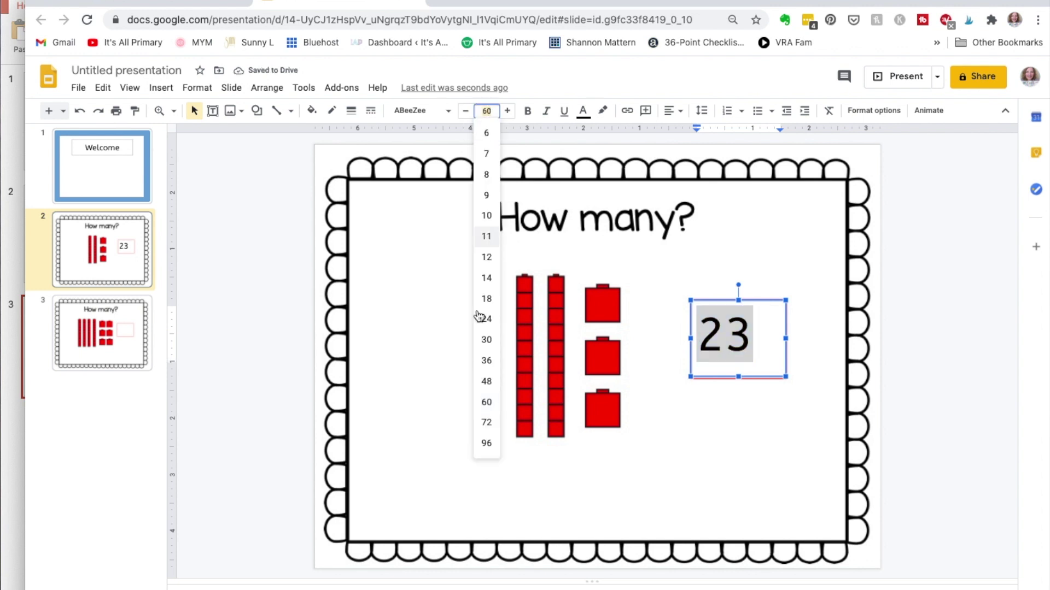
click(486, 423)
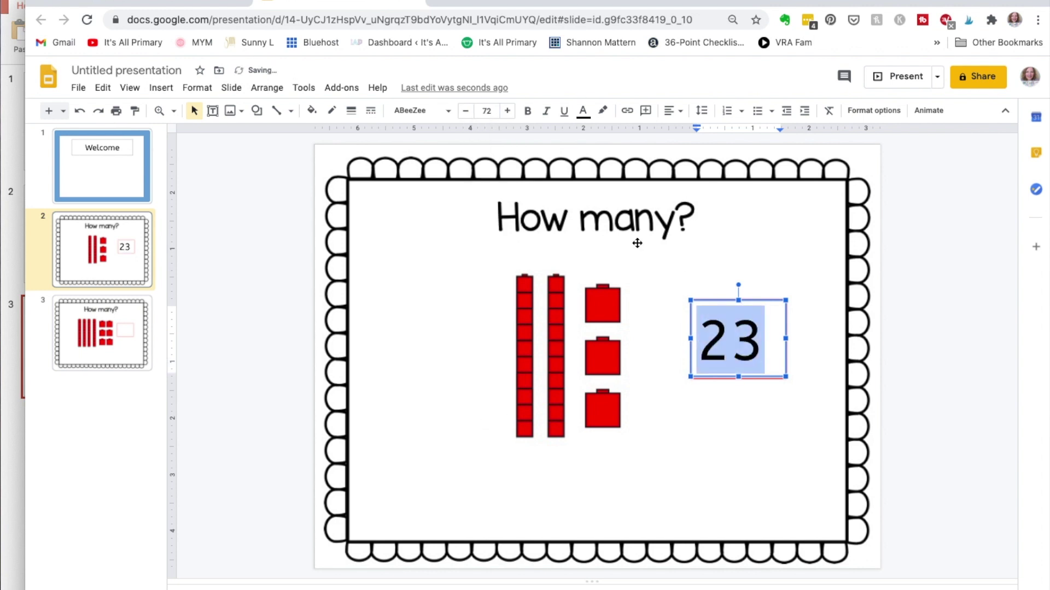
Centre the 23 within its answer box
click(676, 113)
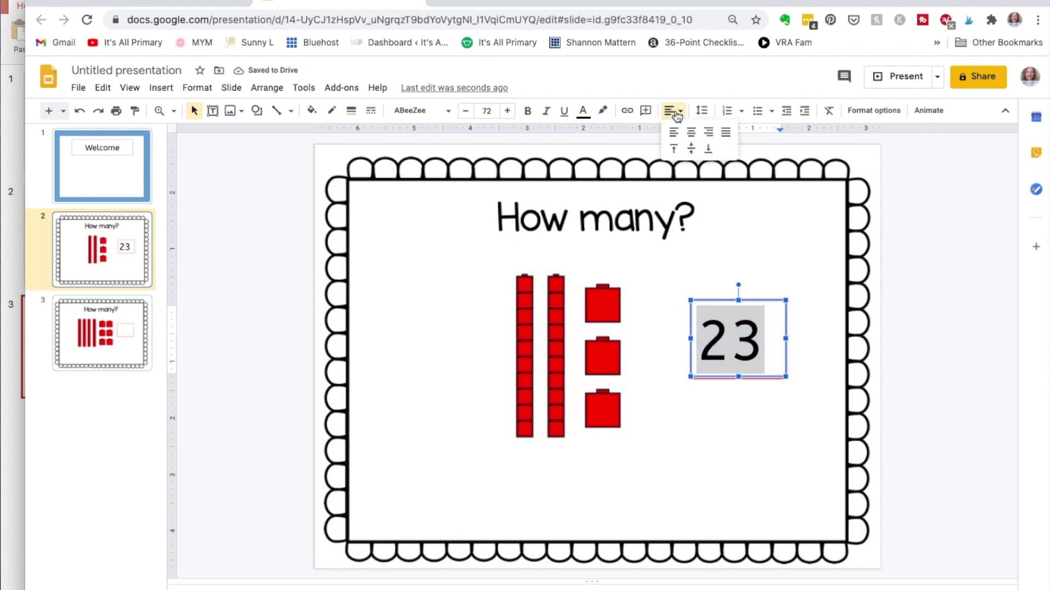
click(691, 132)
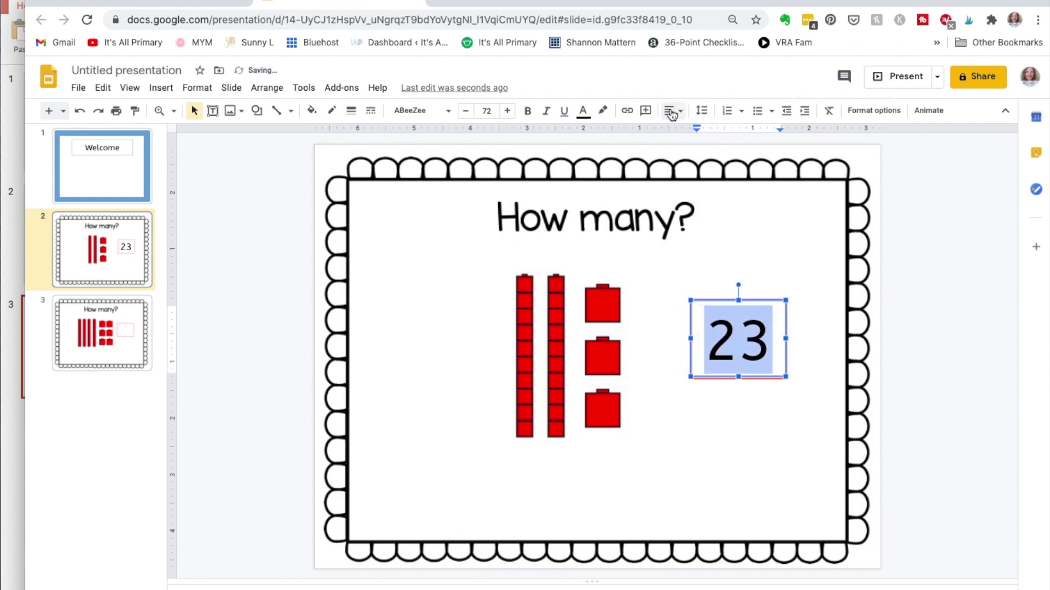
click(671, 113)
click(691, 149)
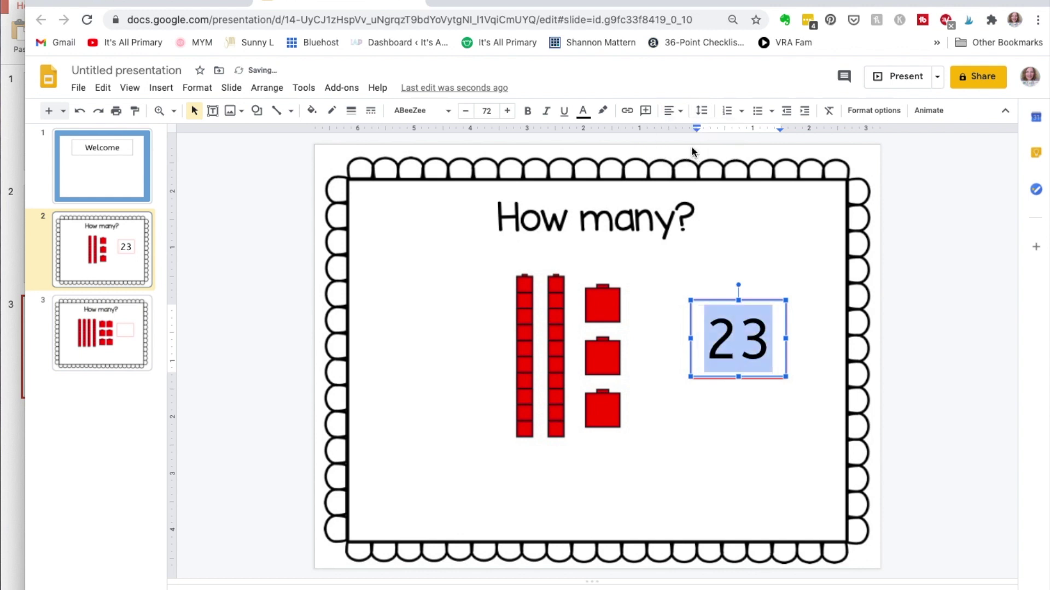
click(758, 259)
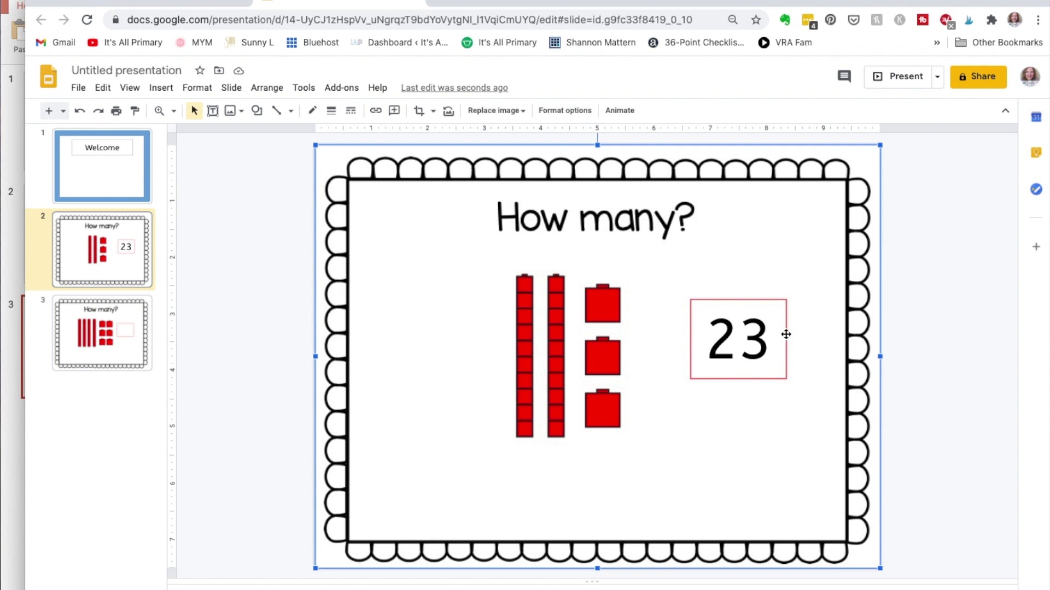
Clear the 23 from slide 2's answer box
click(716, 337)
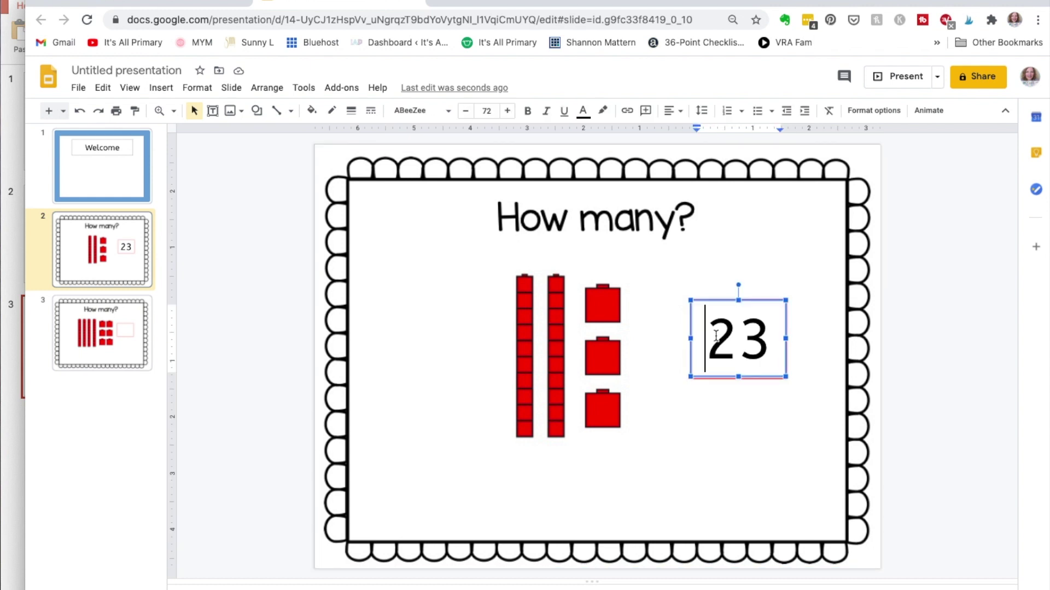
drag(715, 336, 768, 339)
key(BackSpace)
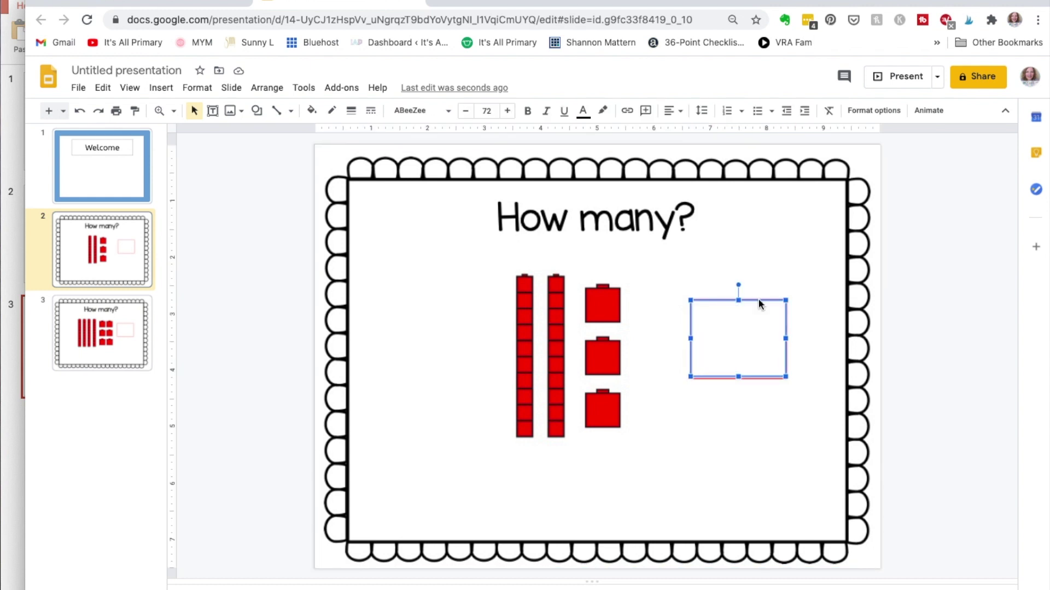
Line up slide 3's empty text box with its red square
click(144, 338)
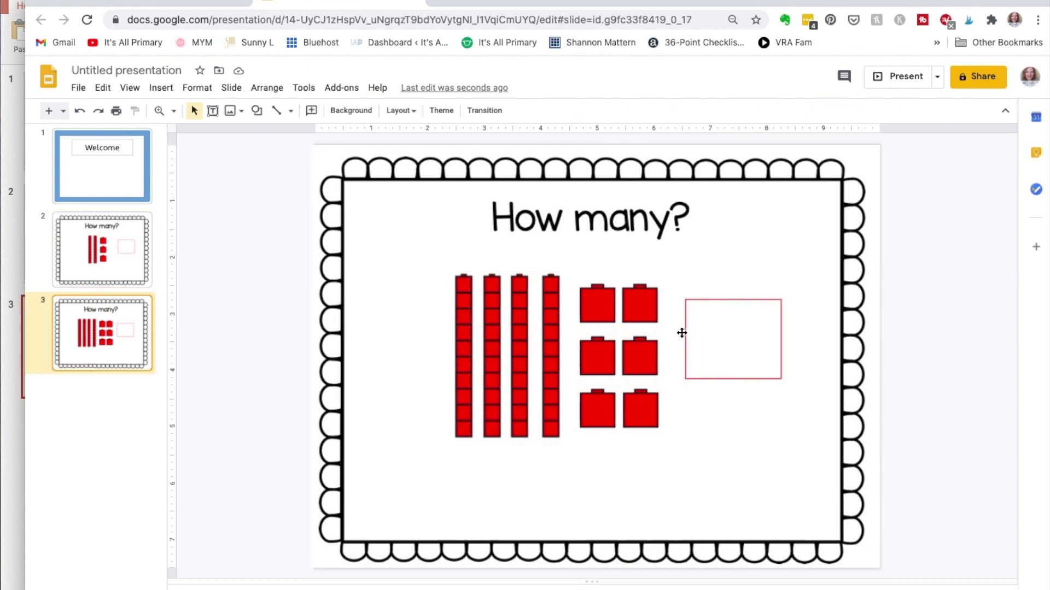
click(708, 325)
click(707, 326)
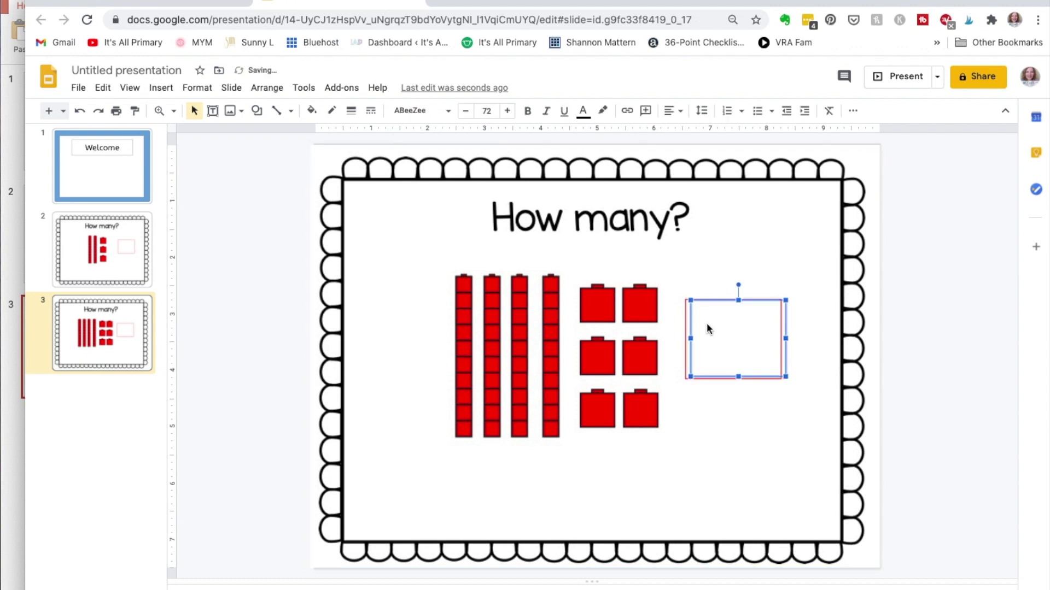
drag(746, 302, 741, 300)
click(783, 283)
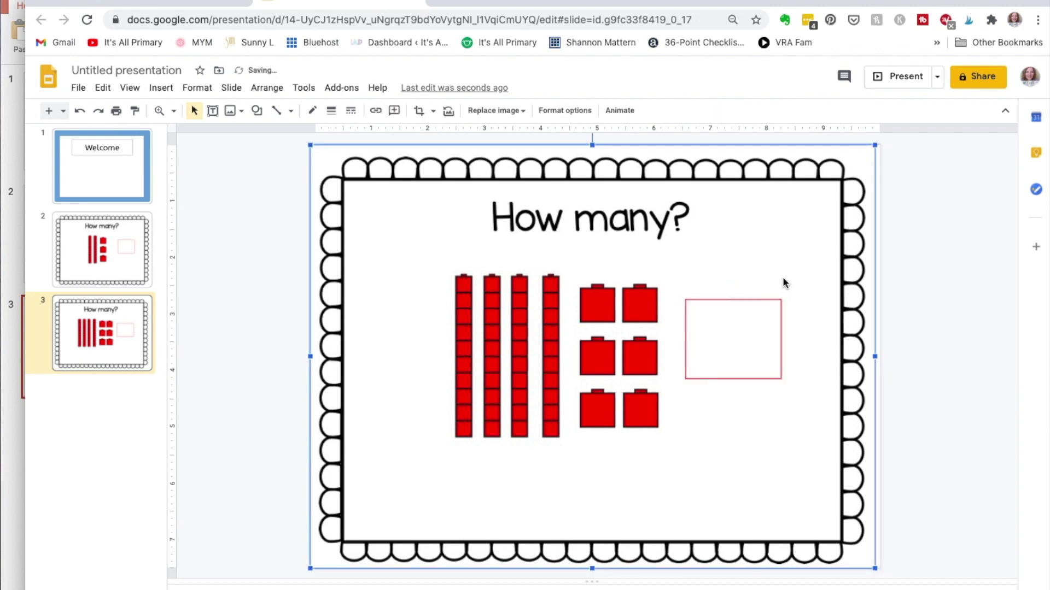
Type 23 into slide 2's answer box
click(122, 261)
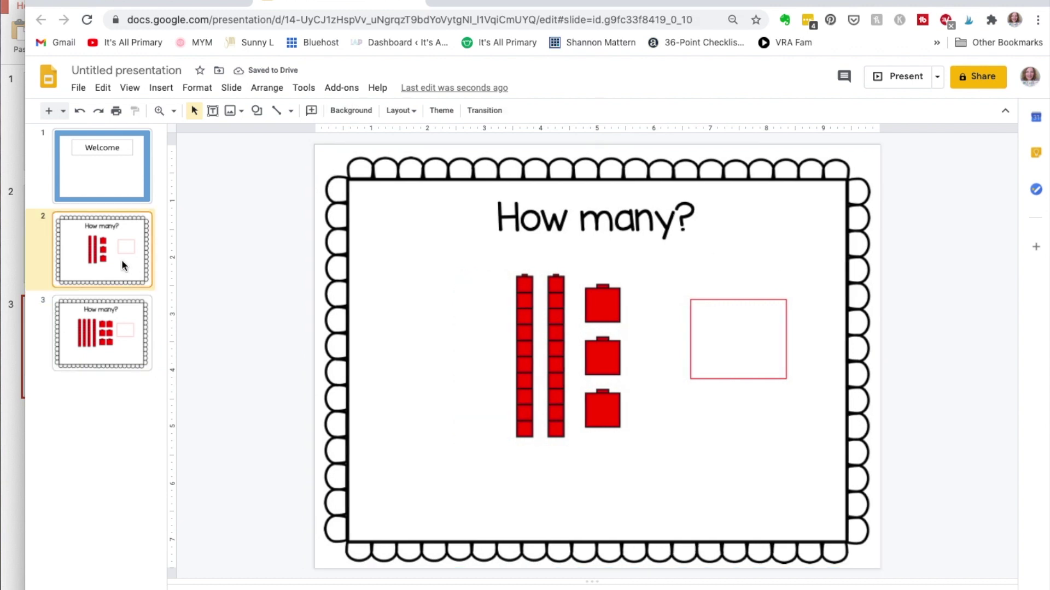
click(725, 328)
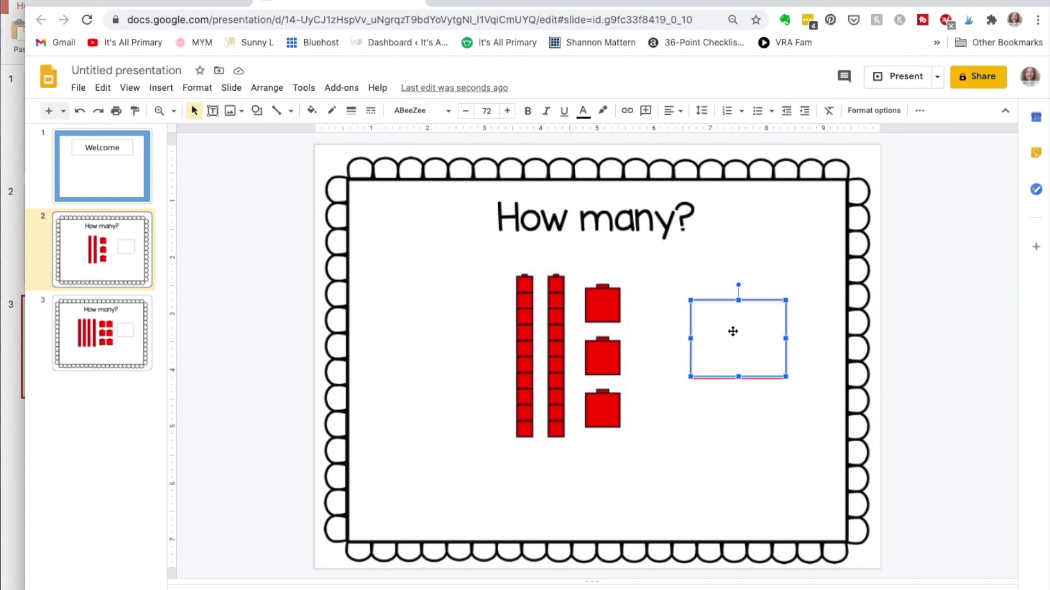
text(23)
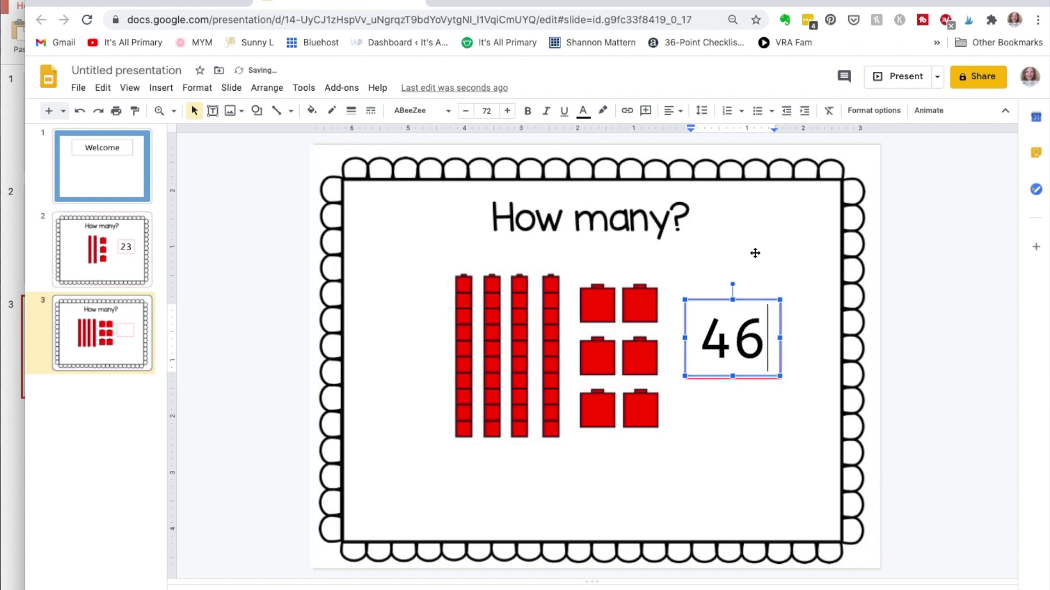
click(754, 251)
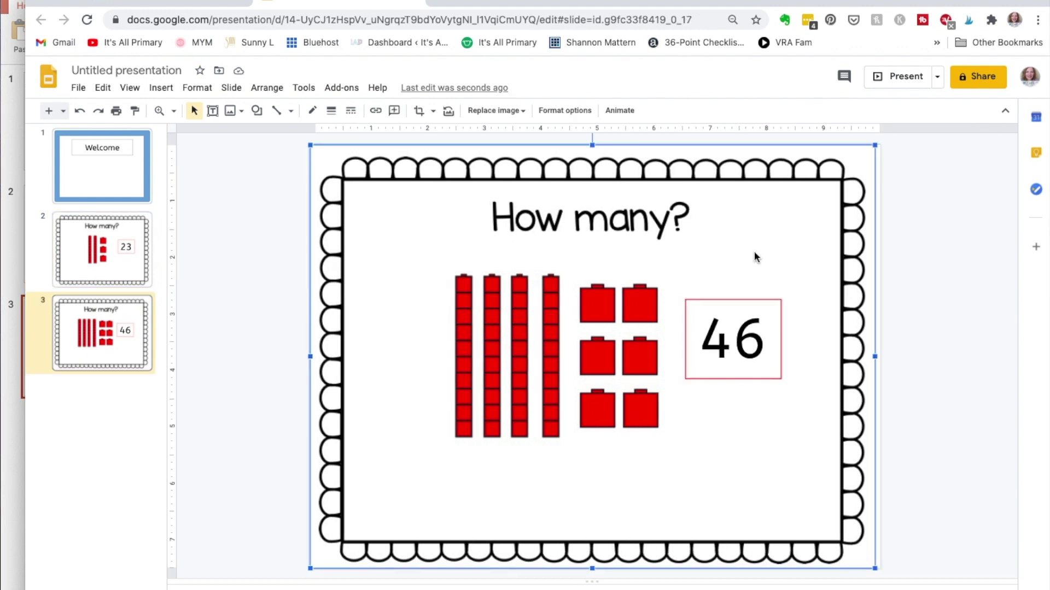